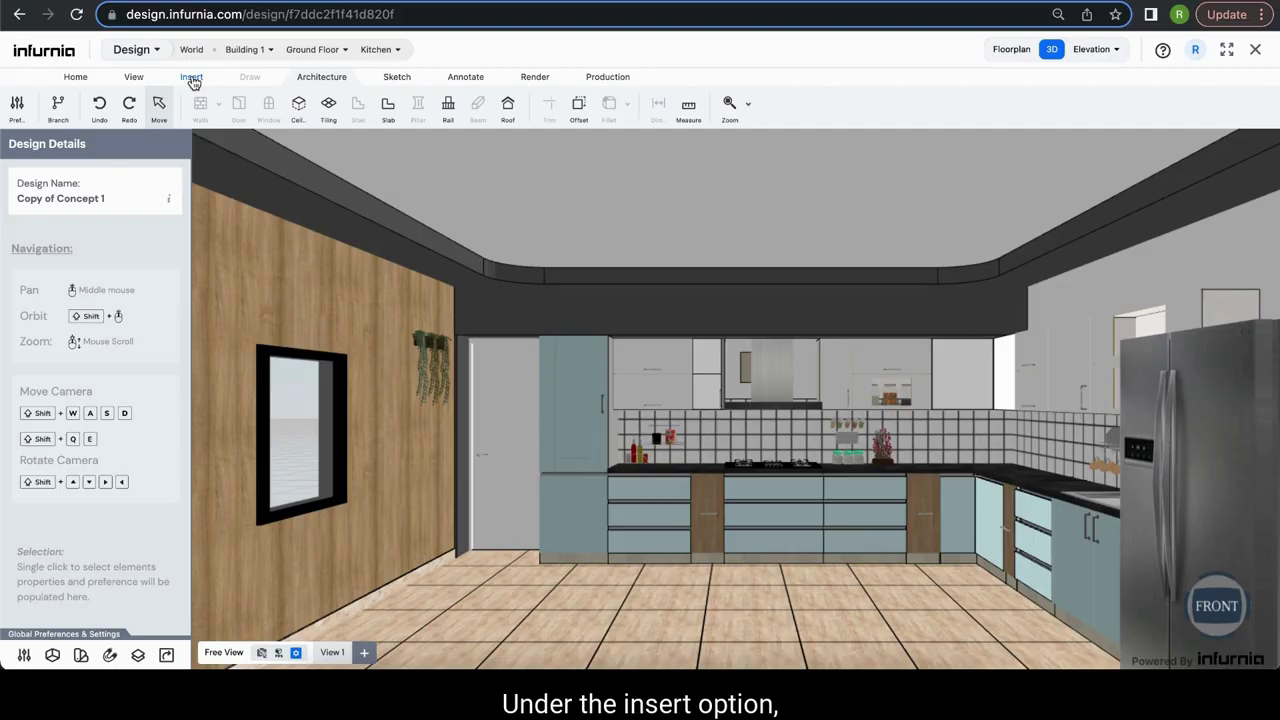
Browse the floor lamp, hanging light, table lamp and wall lamp categories in the lights catalogue
left_click(193, 82)
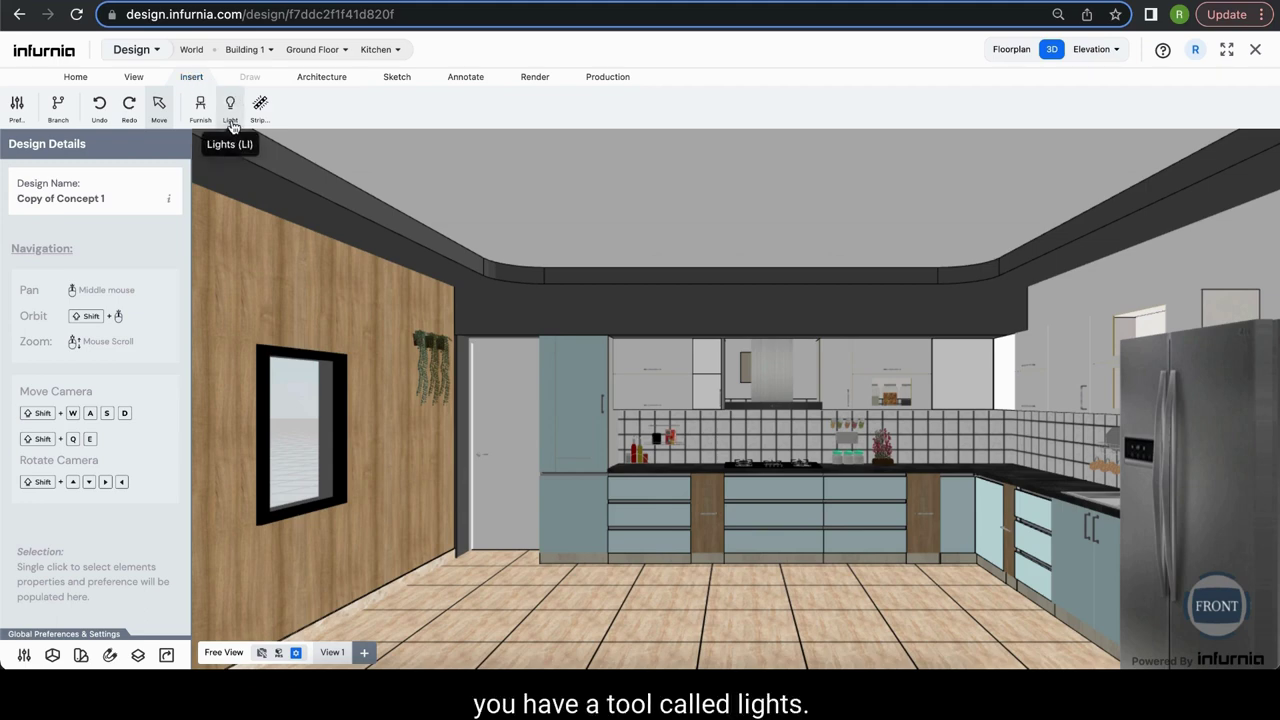
left_click(231, 110)
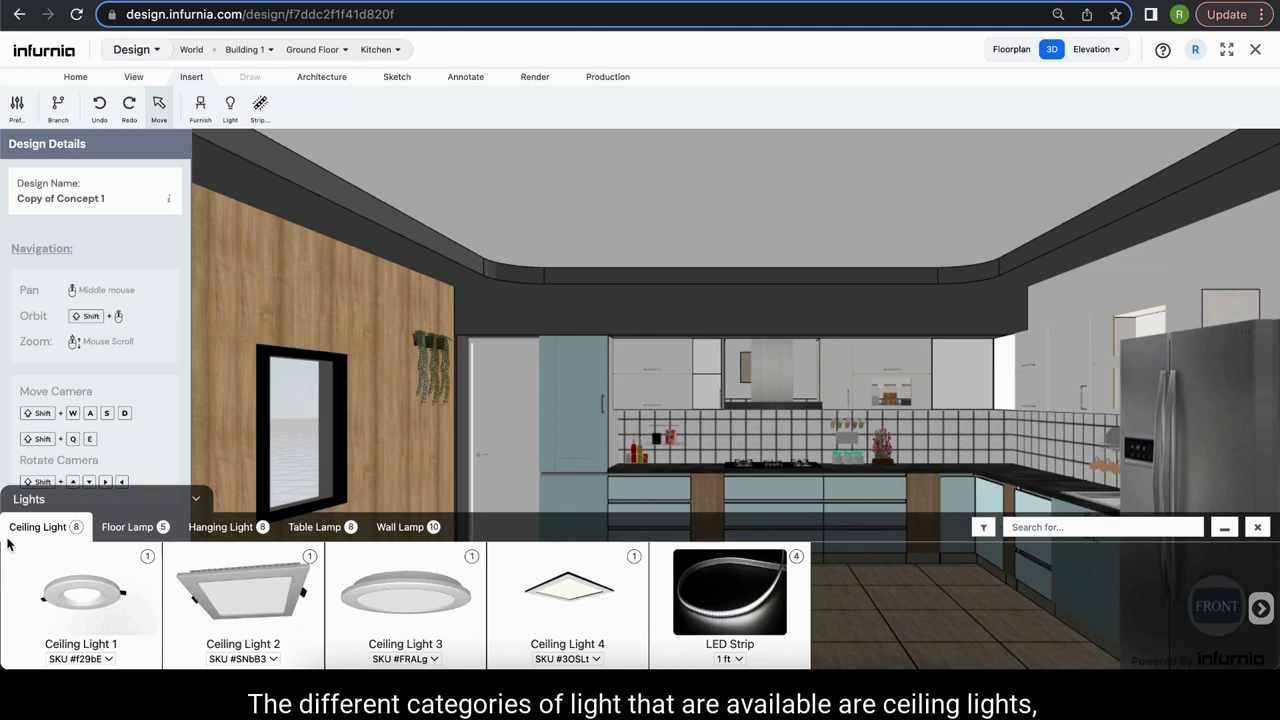
left_click(150, 530)
left_click(220, 527)
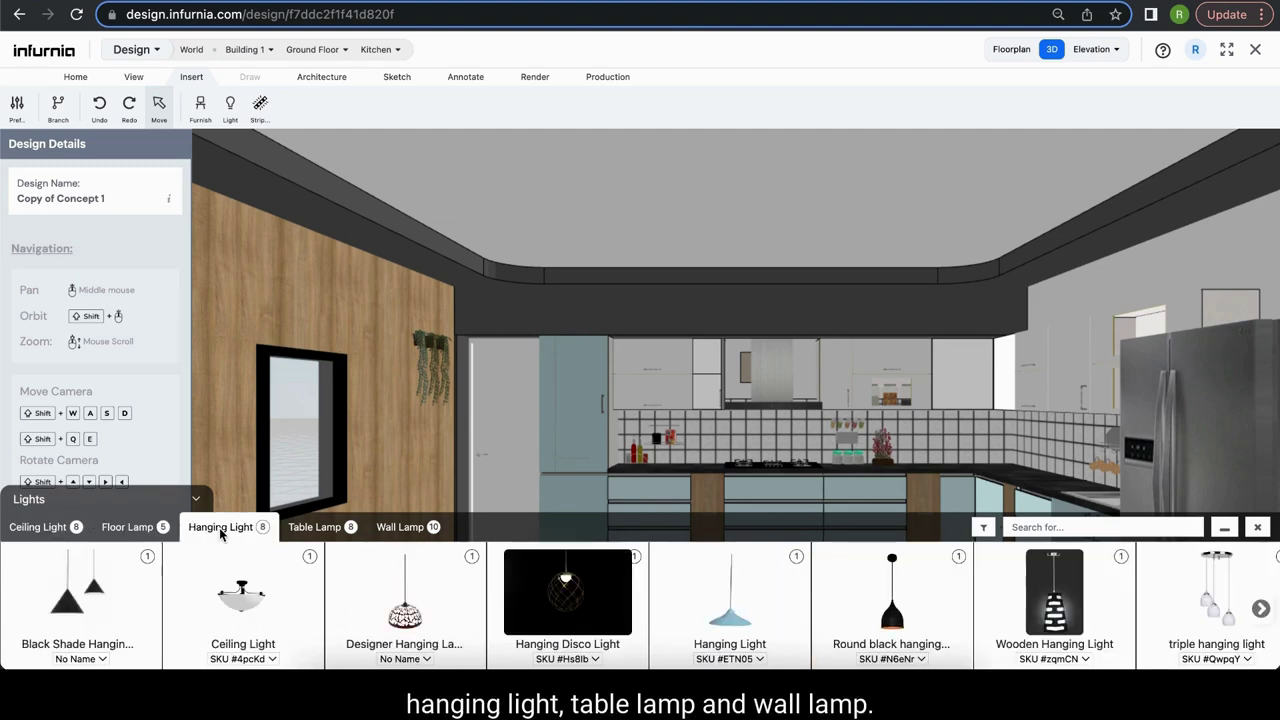
left_click(322, 532)
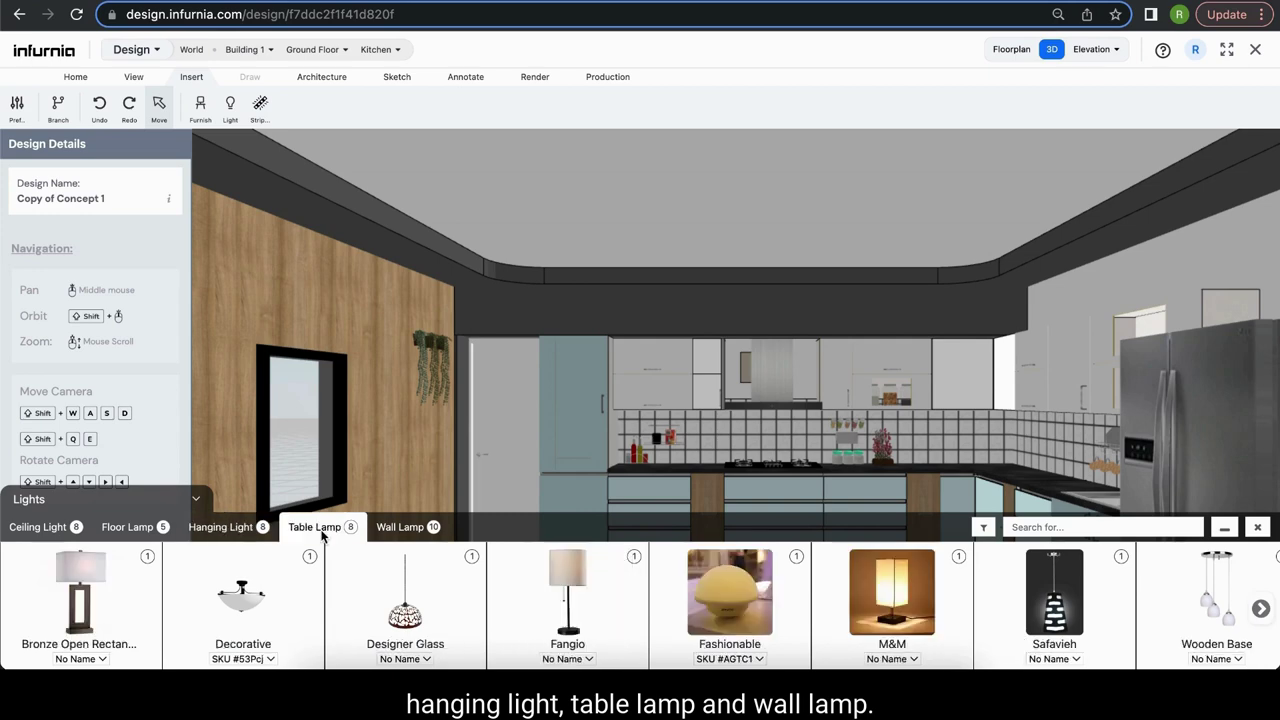
left_click(416, 532)
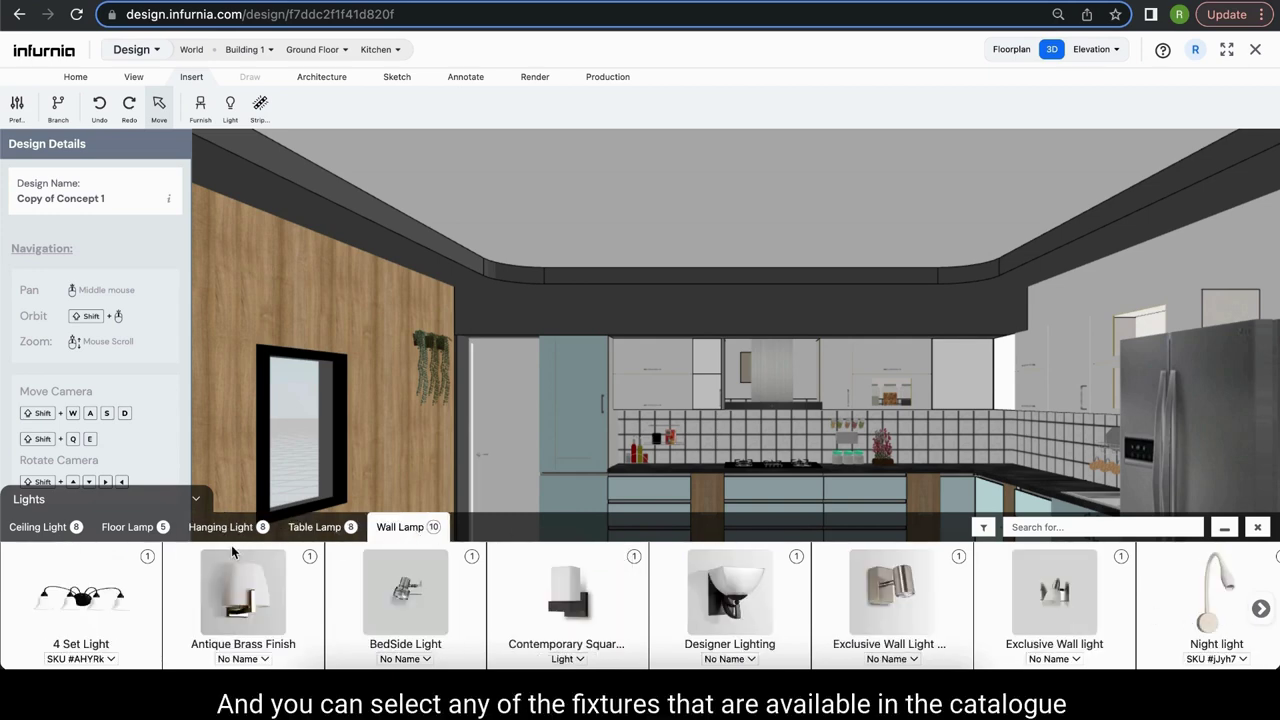
left_click(1259, 610)
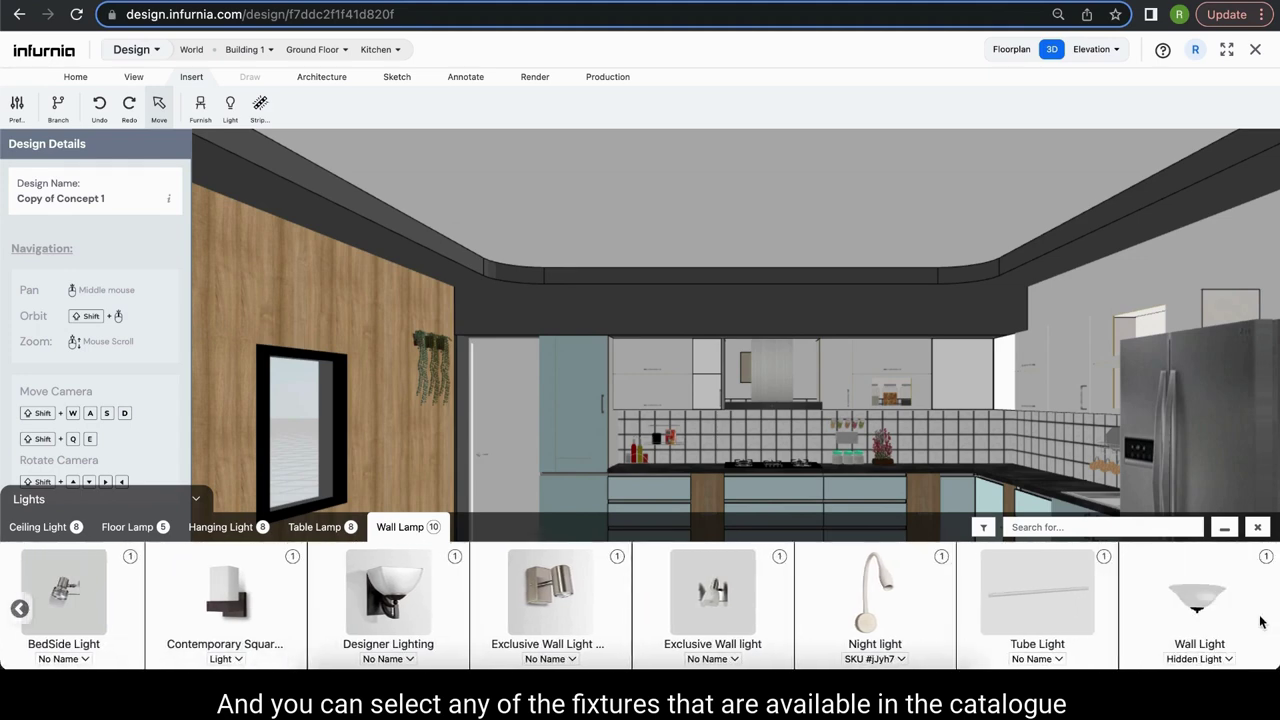
Place Ceiling Light 1 from the ceiling light category on the kitchen ceiling, toward the wood-panelled wall
left_click(35, 528)
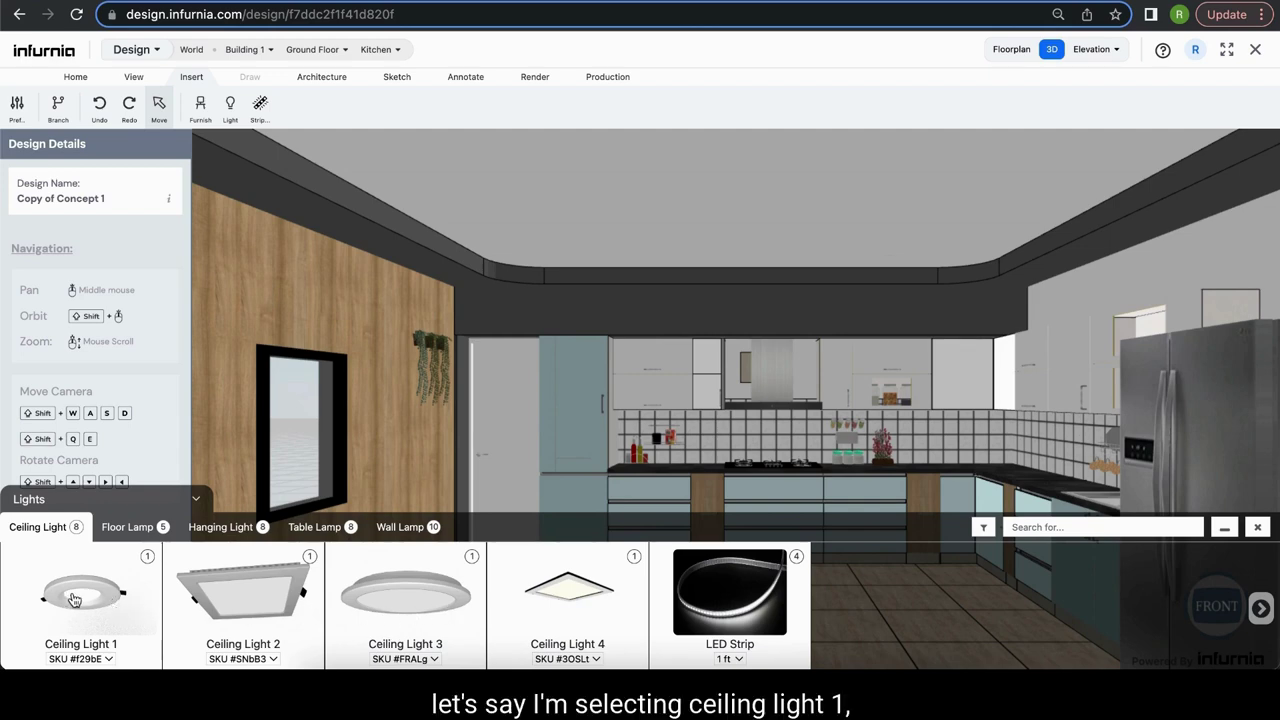
left_click(122, 578)
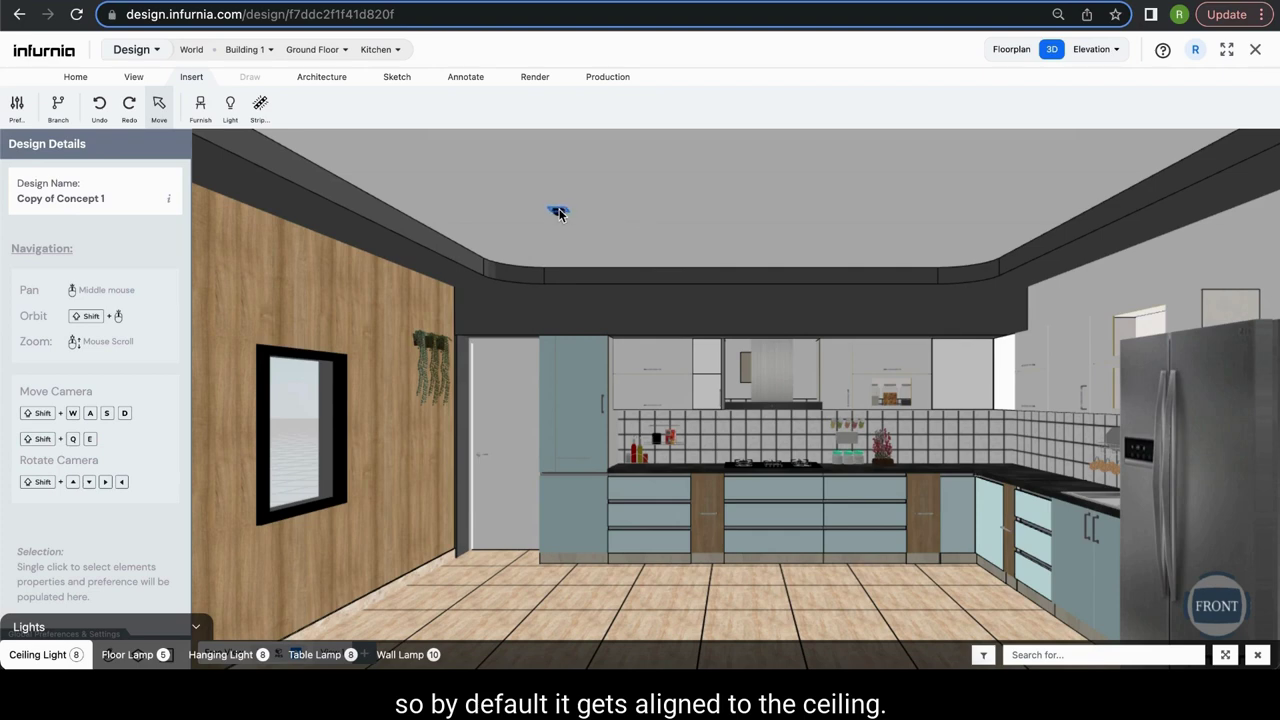
left_click(556, 211)
Place the Column Floor Lamp on the floor beside the wood-panelled wall and a Black Shade hanging light on the ceiling near the fridge side
left_click(143, 528)
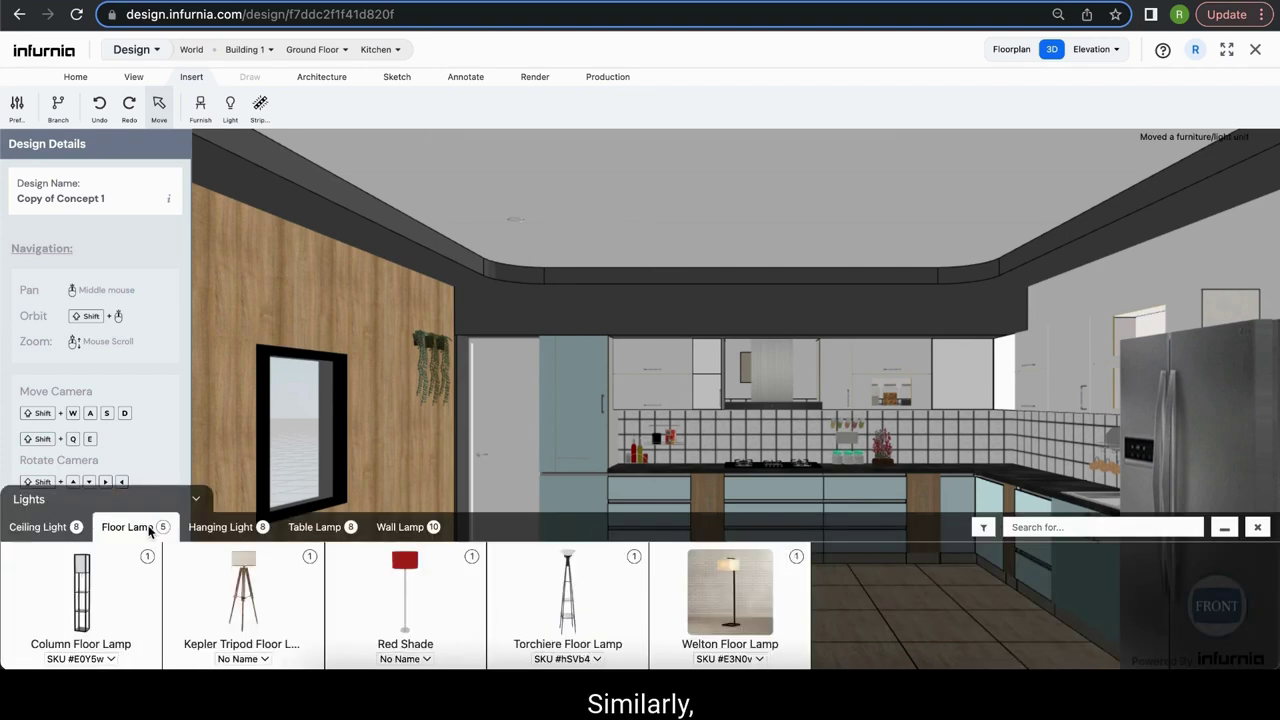
left_click(82, 600)
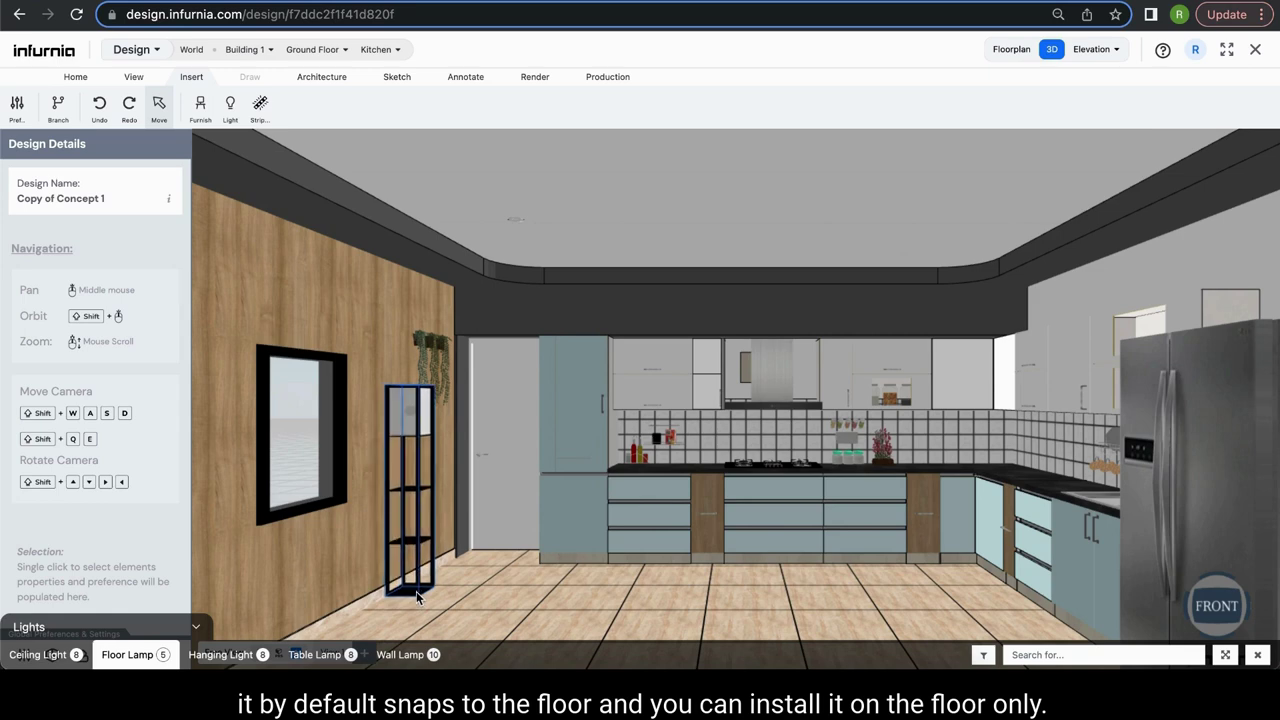
left_click(418, 597)
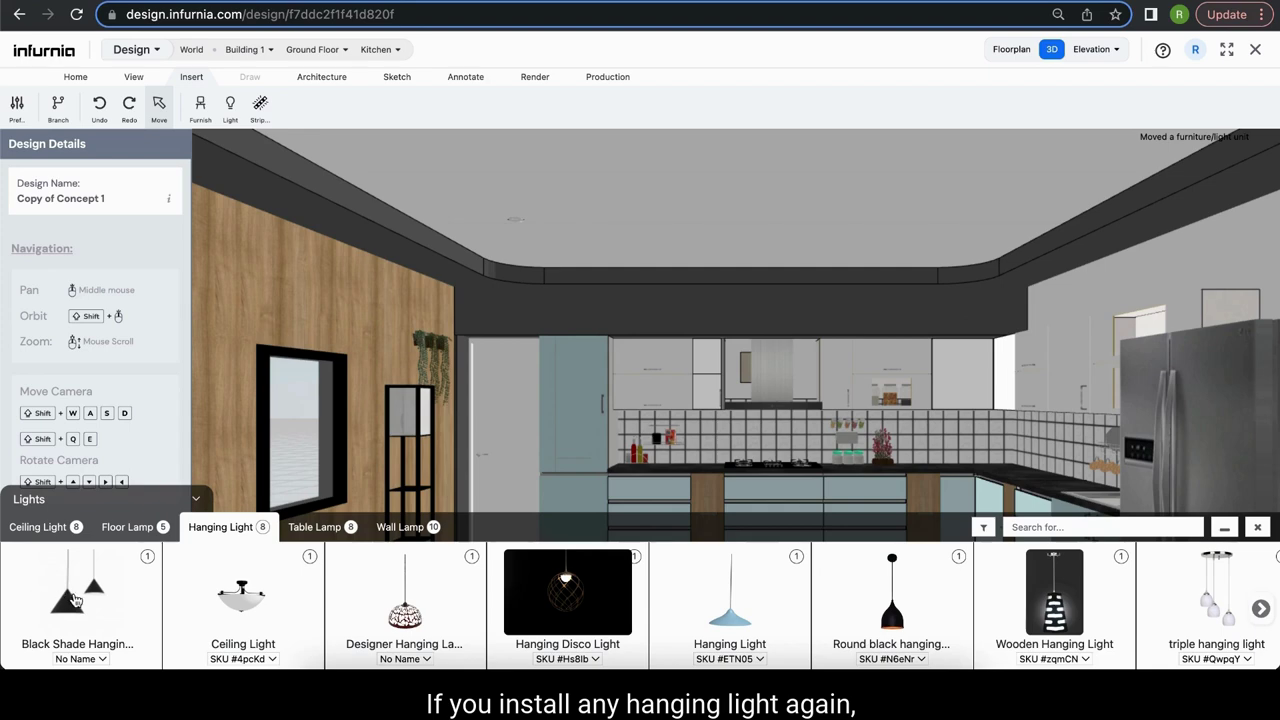
left_click(74, 600)
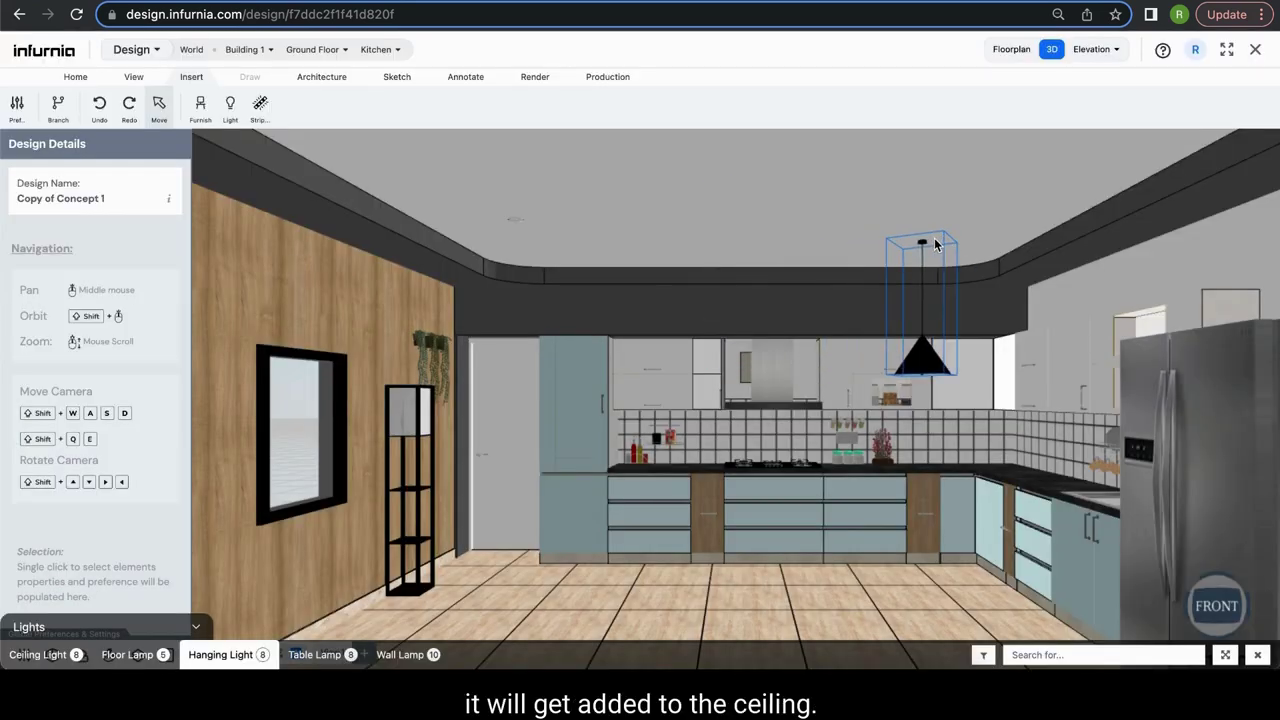
left_click(937, 243)
Mount the Antique Brass Finish wall lamp on the wood-panelled wall beside the window's upper corner
left_click(400, 527)
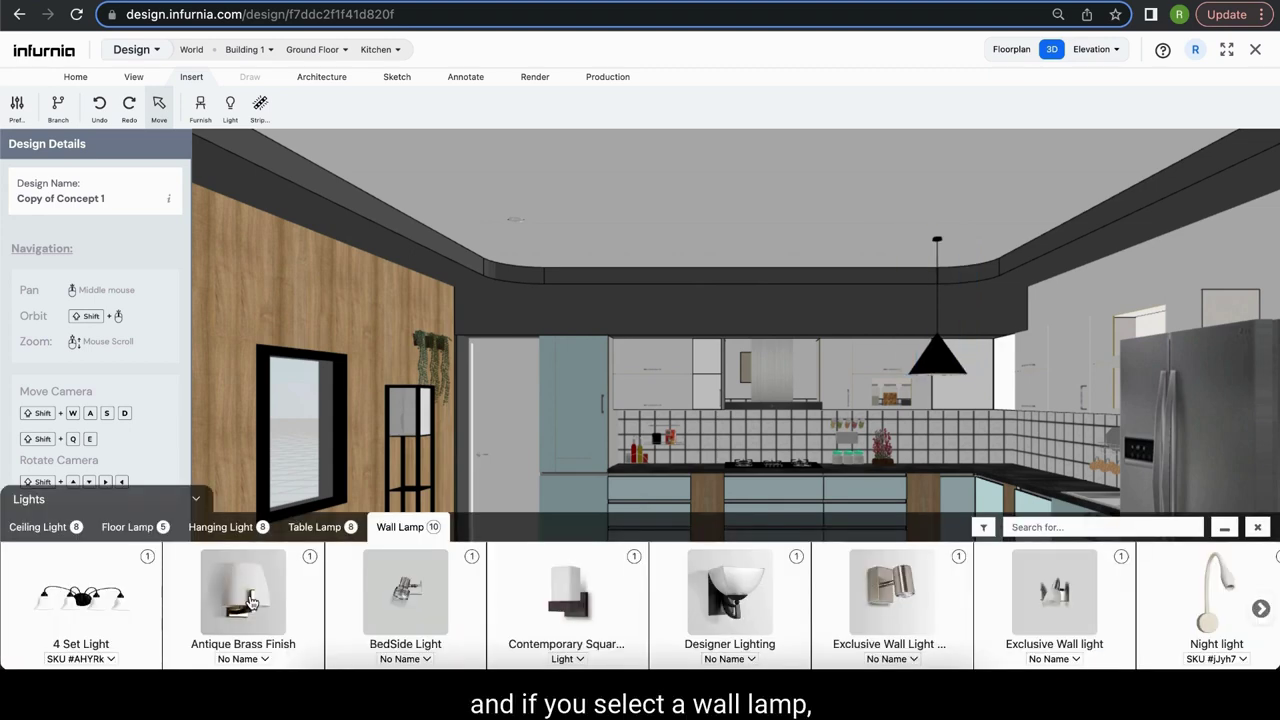
left_click(251, 601)
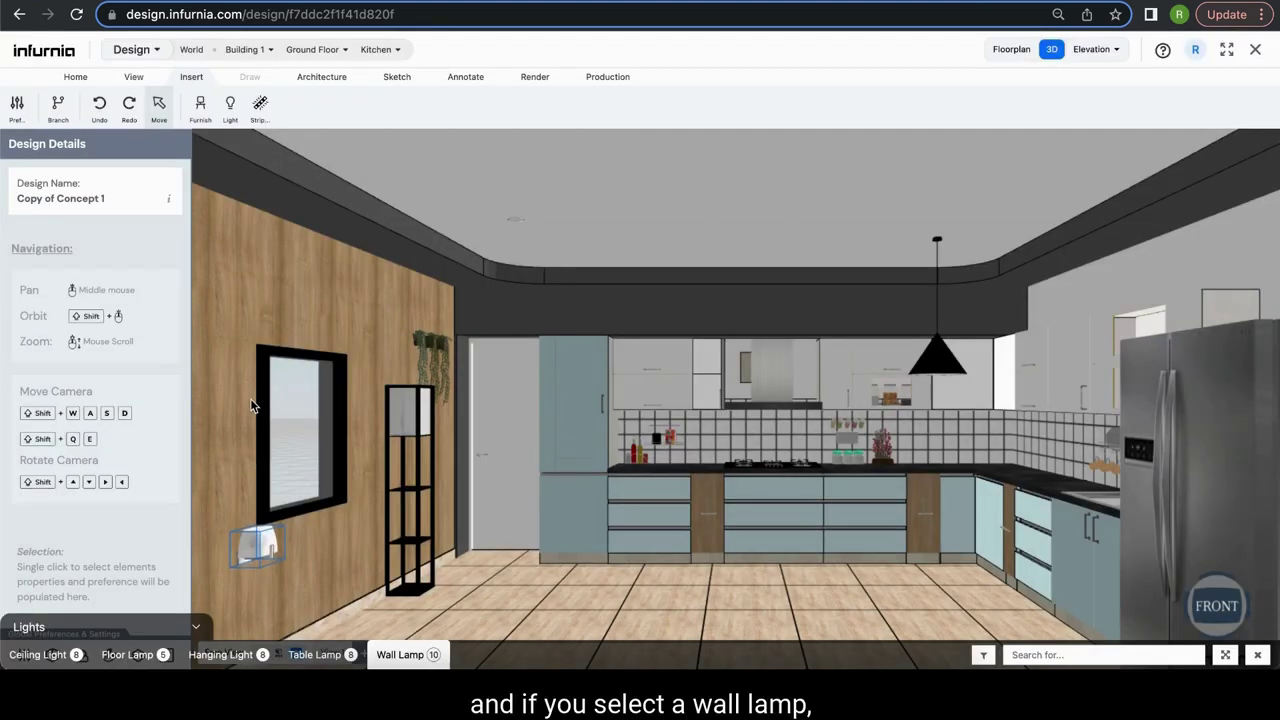
left_click(222, 343)
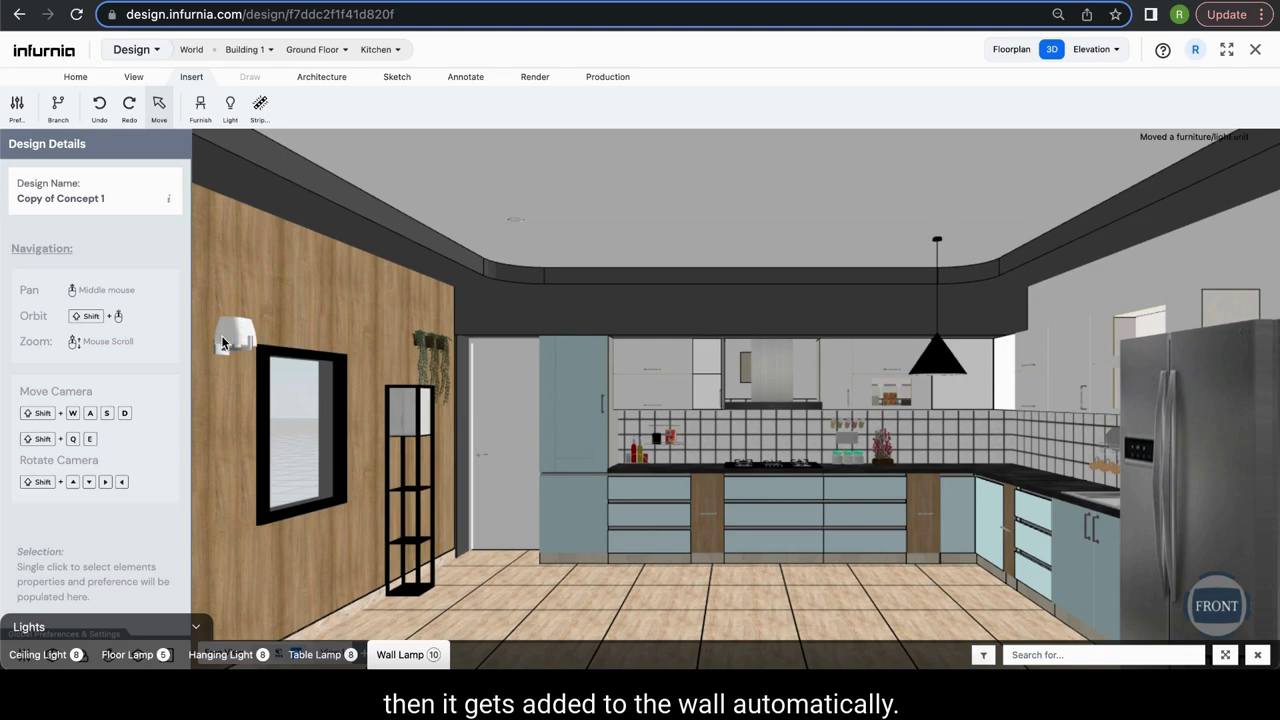
left_click(445, 652)
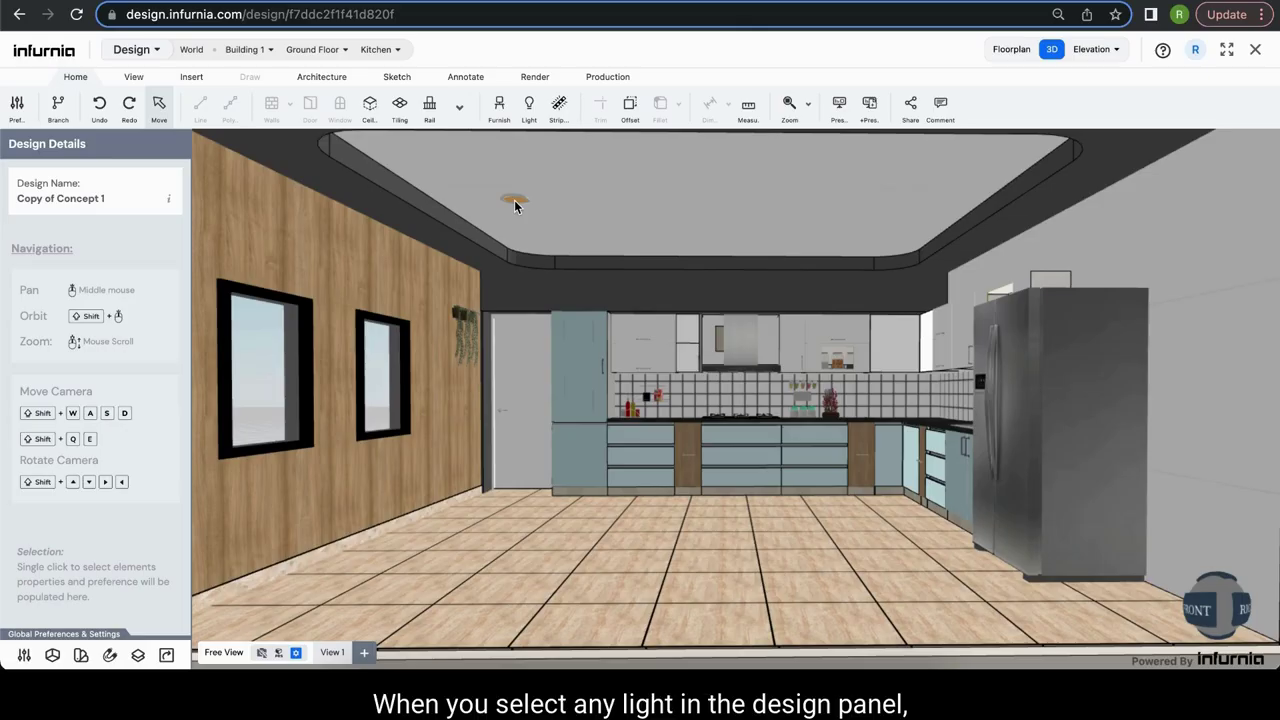
Shift the round ceiling light sideways by 500 mm
left_click(515, 205)
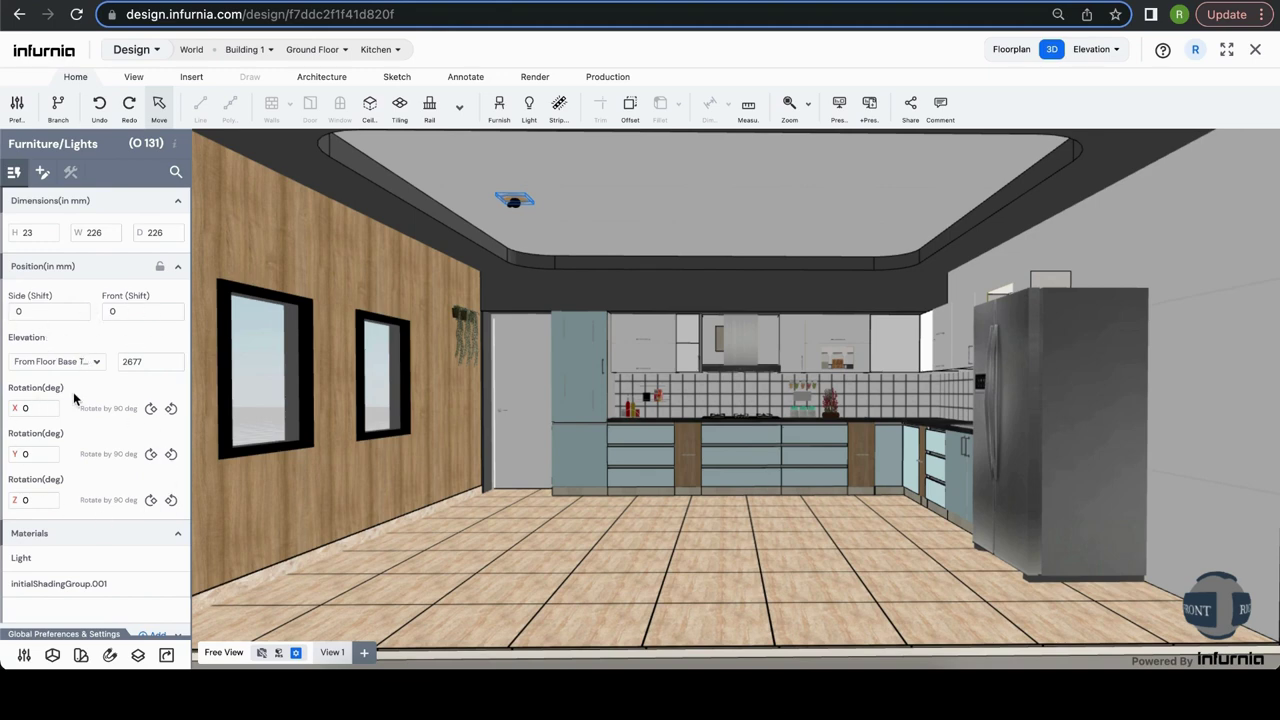
double_click(17, 308)
type("500")
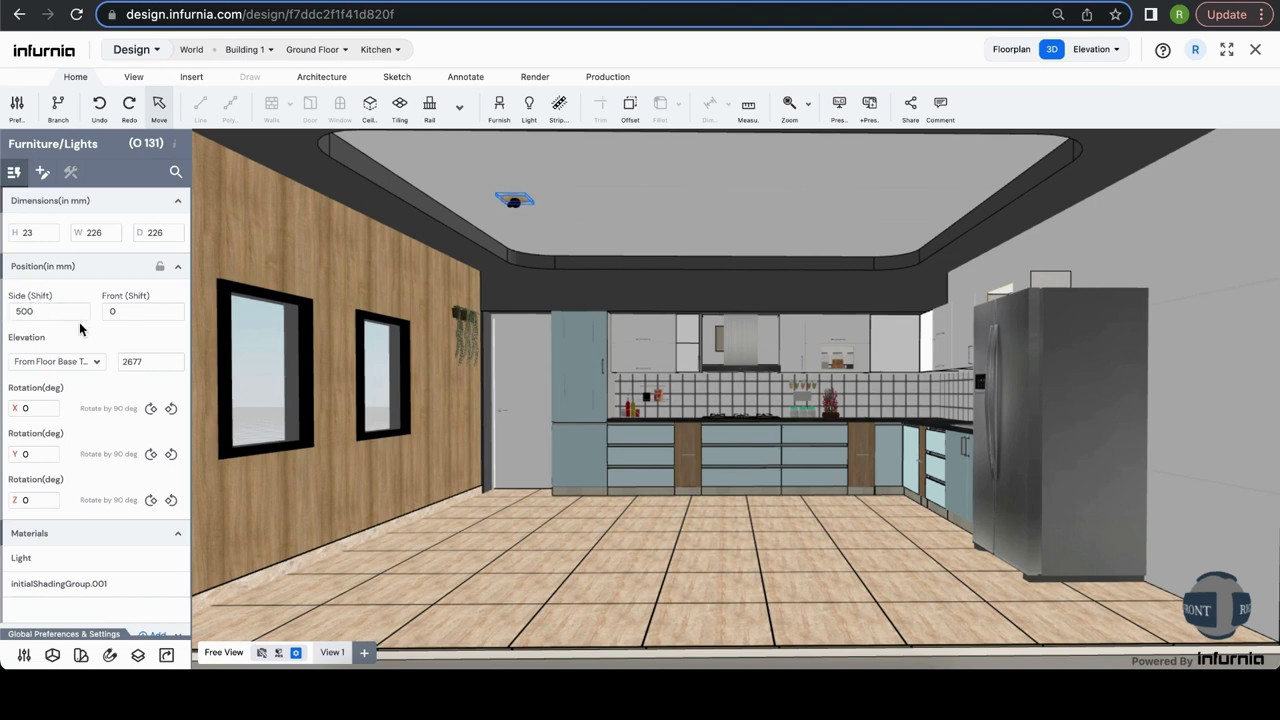
key("Return")
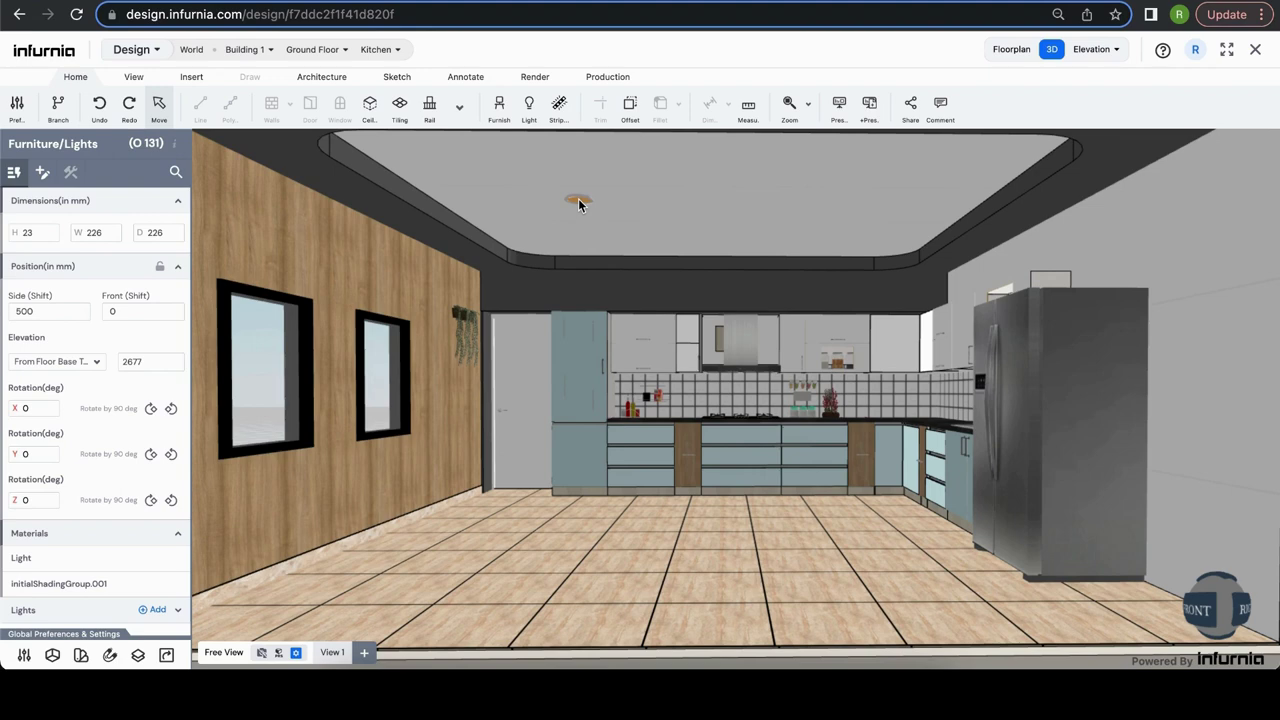
Try a side shift of -500 mm on the ceiling light and undo it
left_click(578, 200)
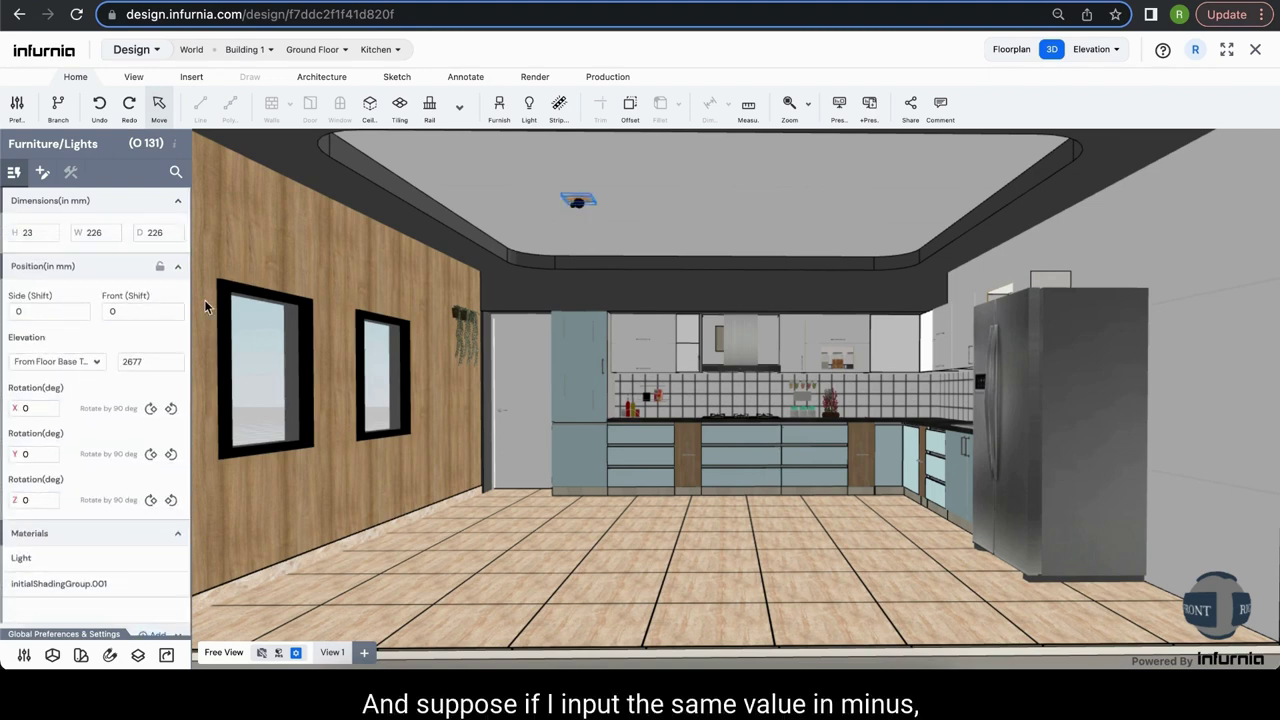
left_click(18, 311)
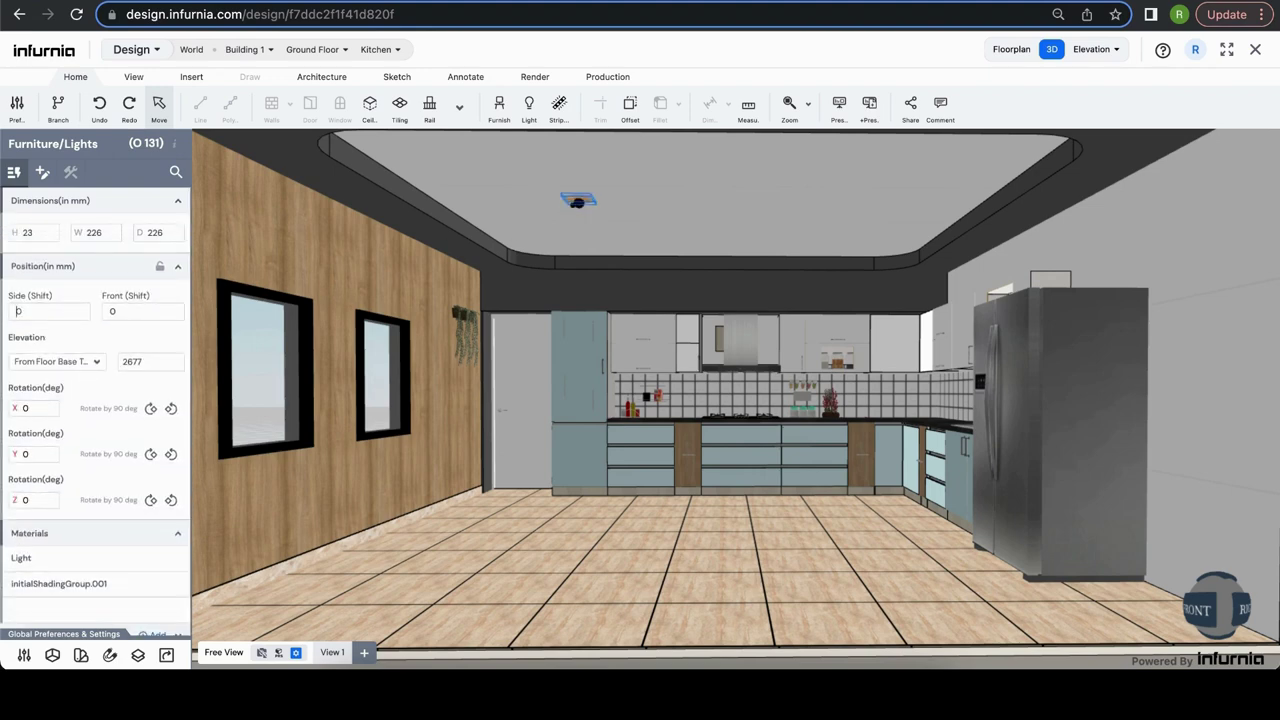
type("-500")
key("Return")
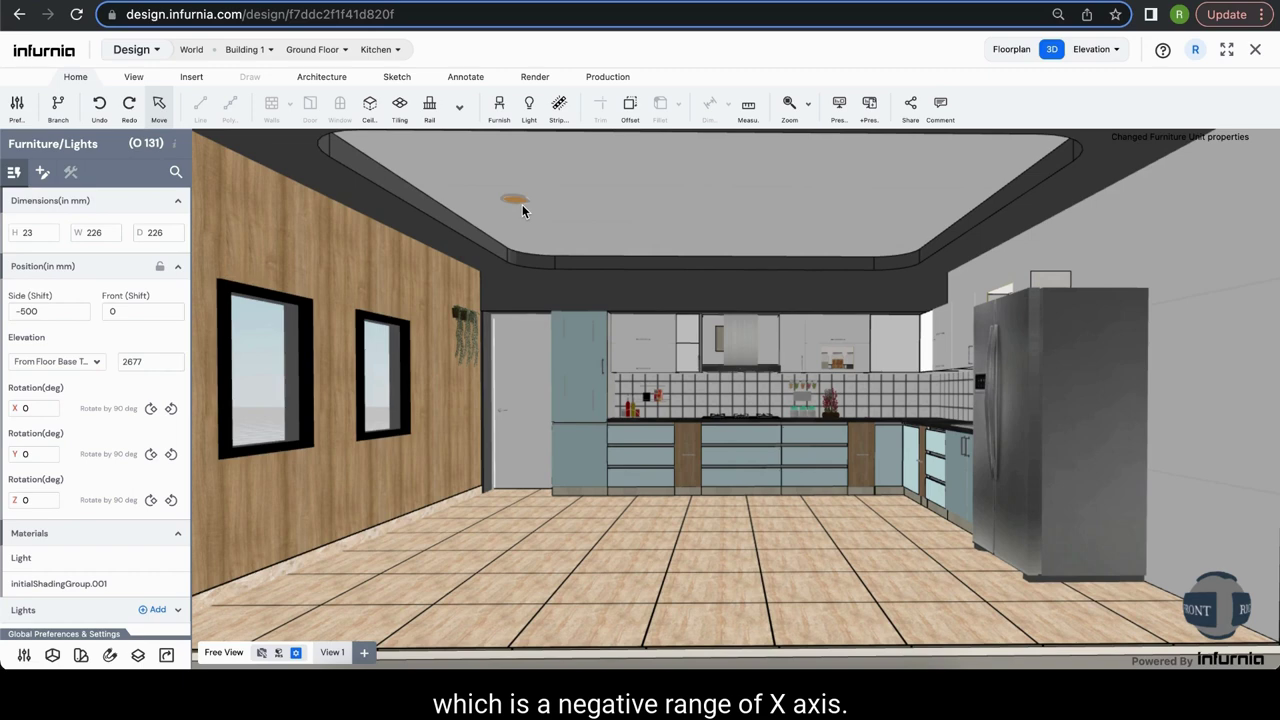
key("ctrl+z")
Shift the ceiling light to the front by 500 mm
double_click(108, 310)
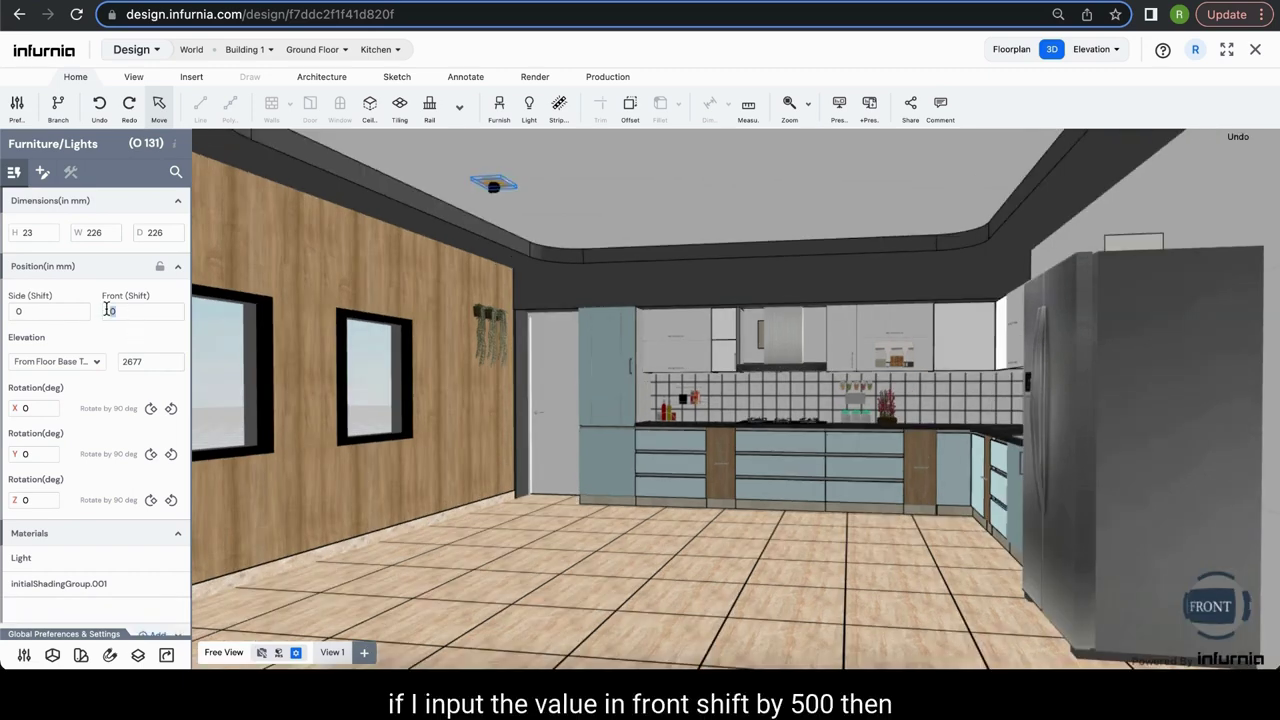
type("-")
key("Return")
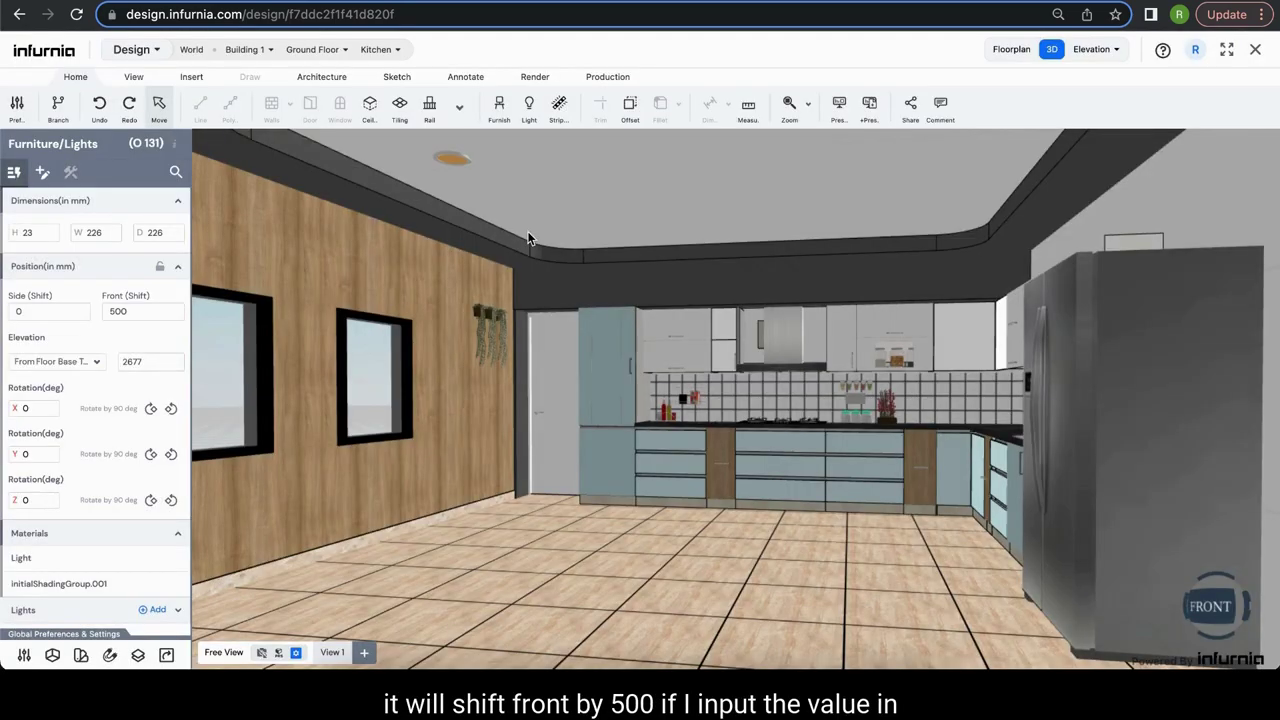
Reselect the ceiling light and apply a front shift of -1000 mm
middle_click_drag(455, 163, 475, 205)
left_click(475, 205)
left_click(140, 312)
type("-1000")
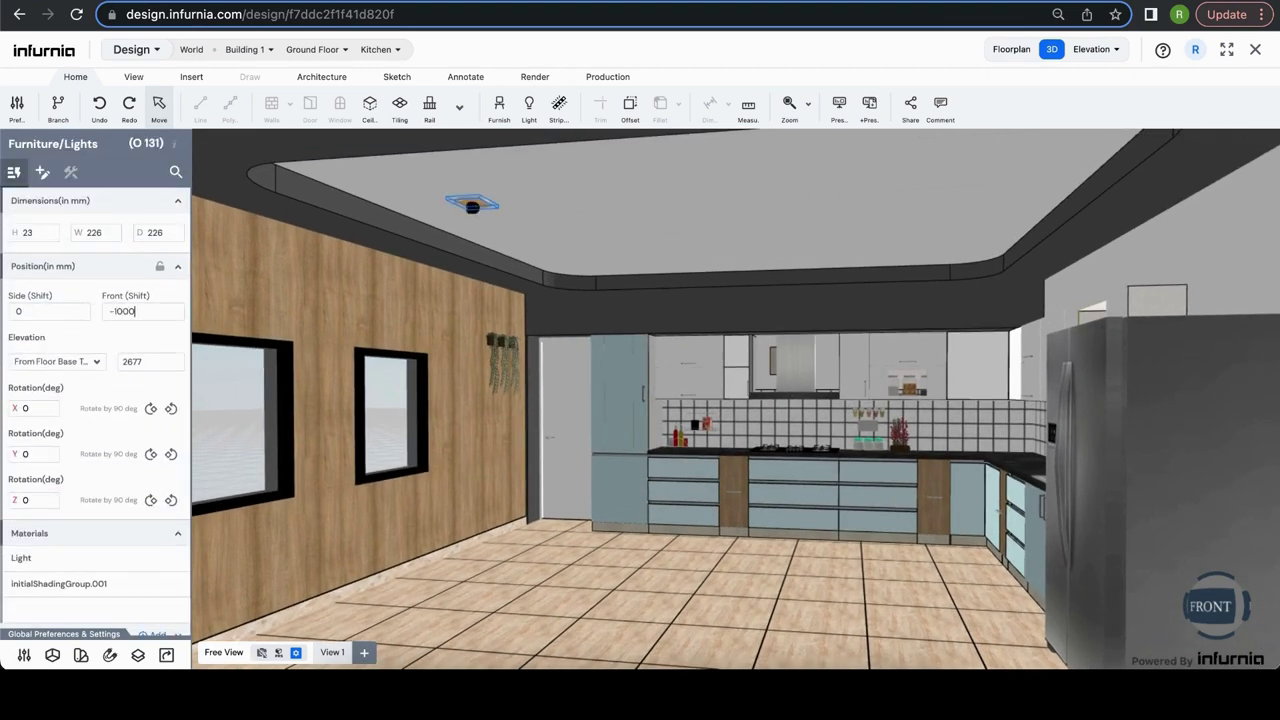
left_click(97, 338)
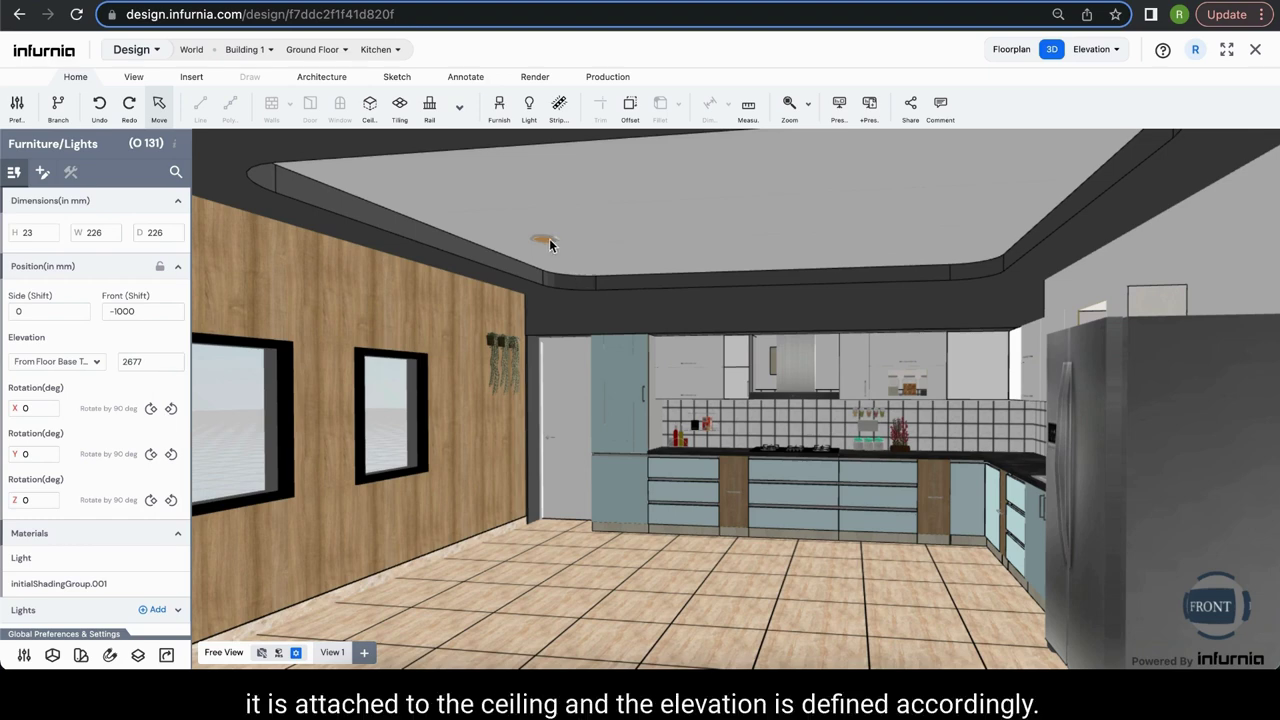
Set the ceiling light's elevation from the floor base to 1900 mm
double_click(133, 362)
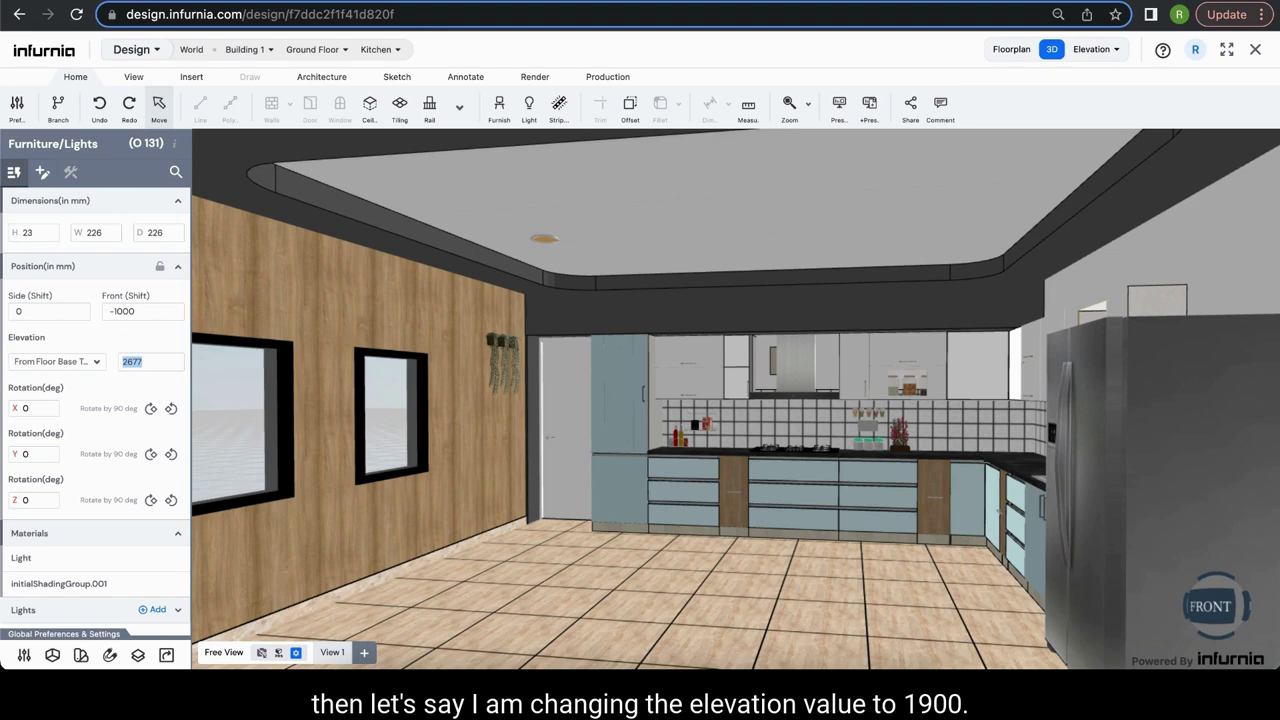
type("1900")
key("Return")
left_click(600, 350)
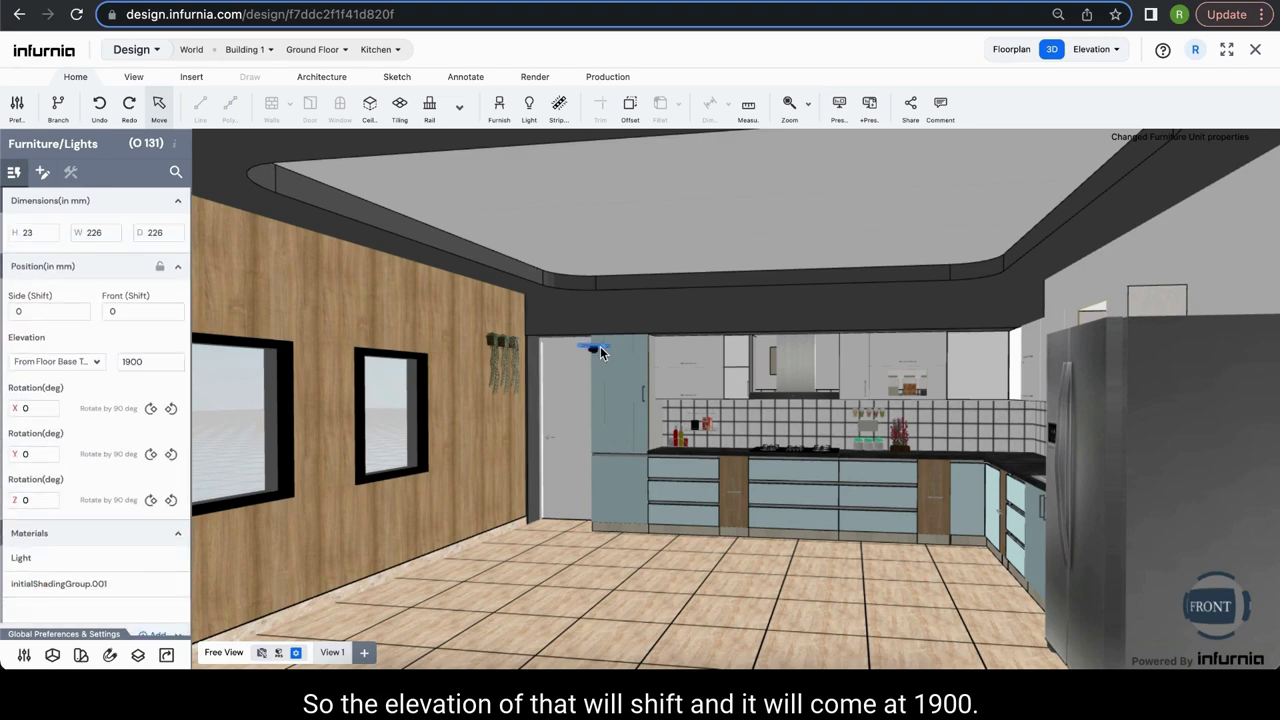
left_click_drag(637, 379, 688, 404)
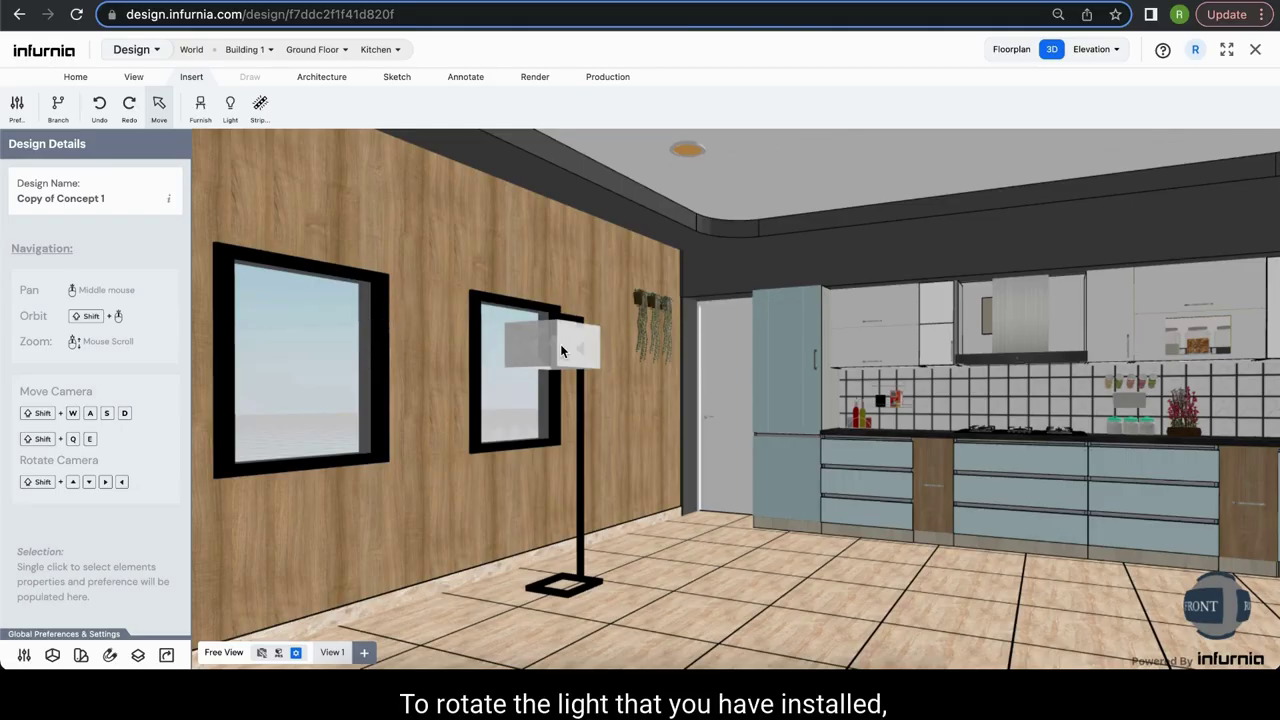
Rotate the floor lamp beside the wood-panelled wall 45 degrees about the X axis
left_click(561, 349)
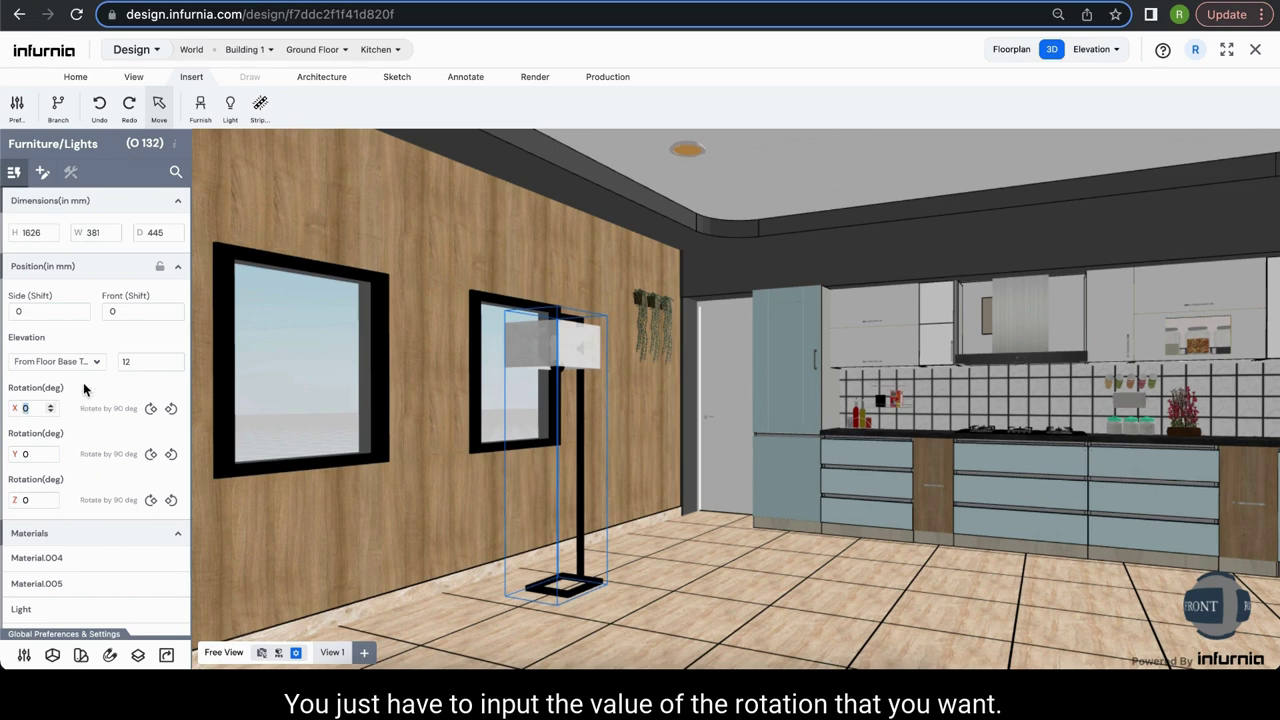
type("45")
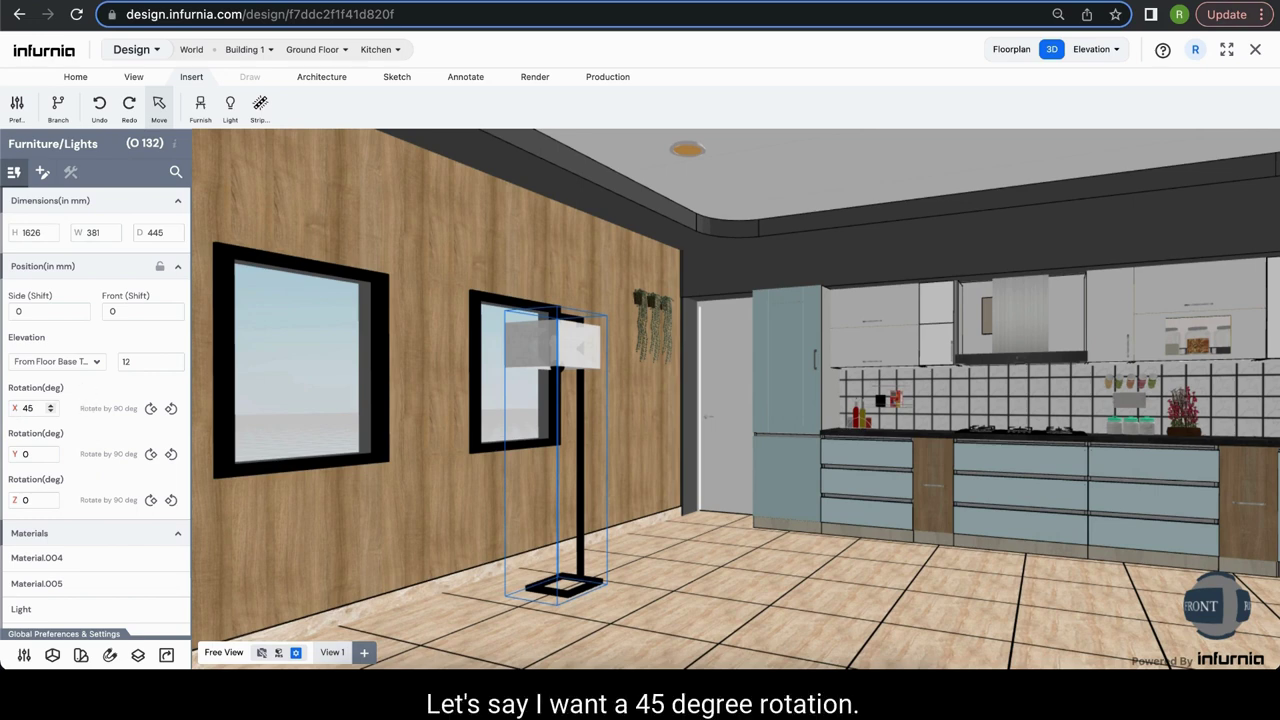
key("Return")
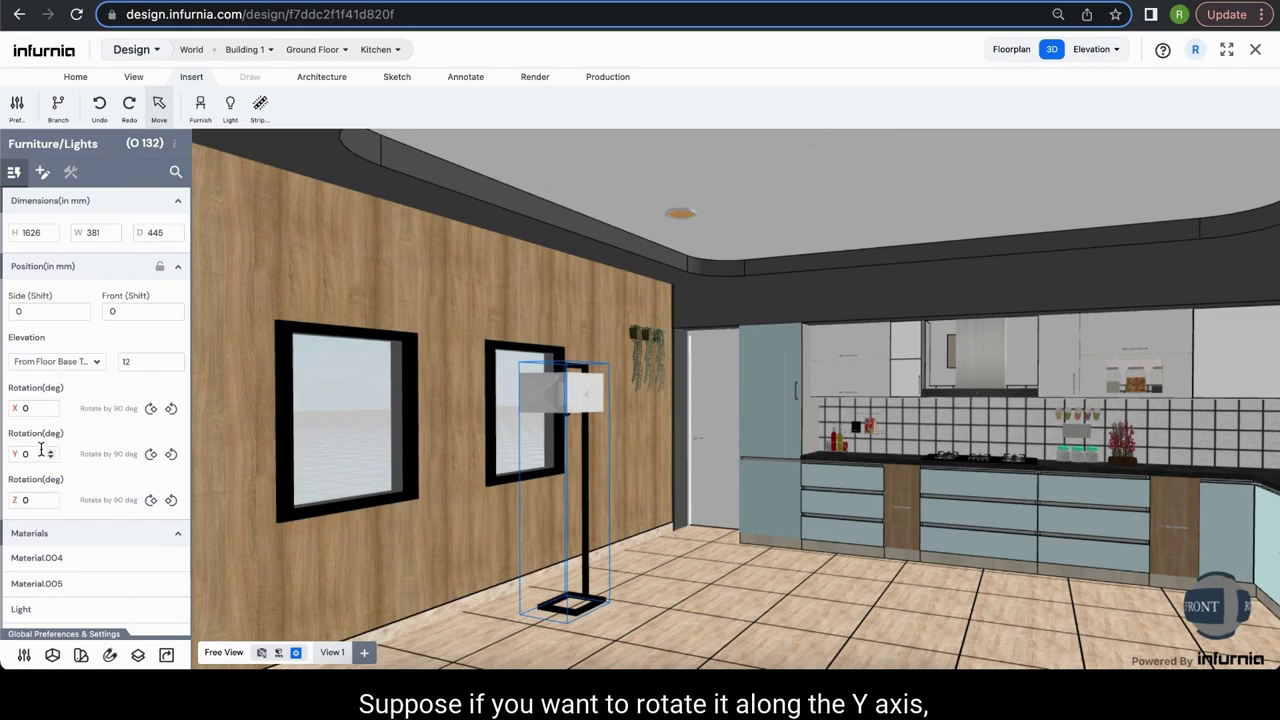
Set the floor lamp's Y rotation to 45 degrees, and turn it by a 90-degree increment to -45 degrees
left_click_drag(41, 449, 19, 451)
type("45")
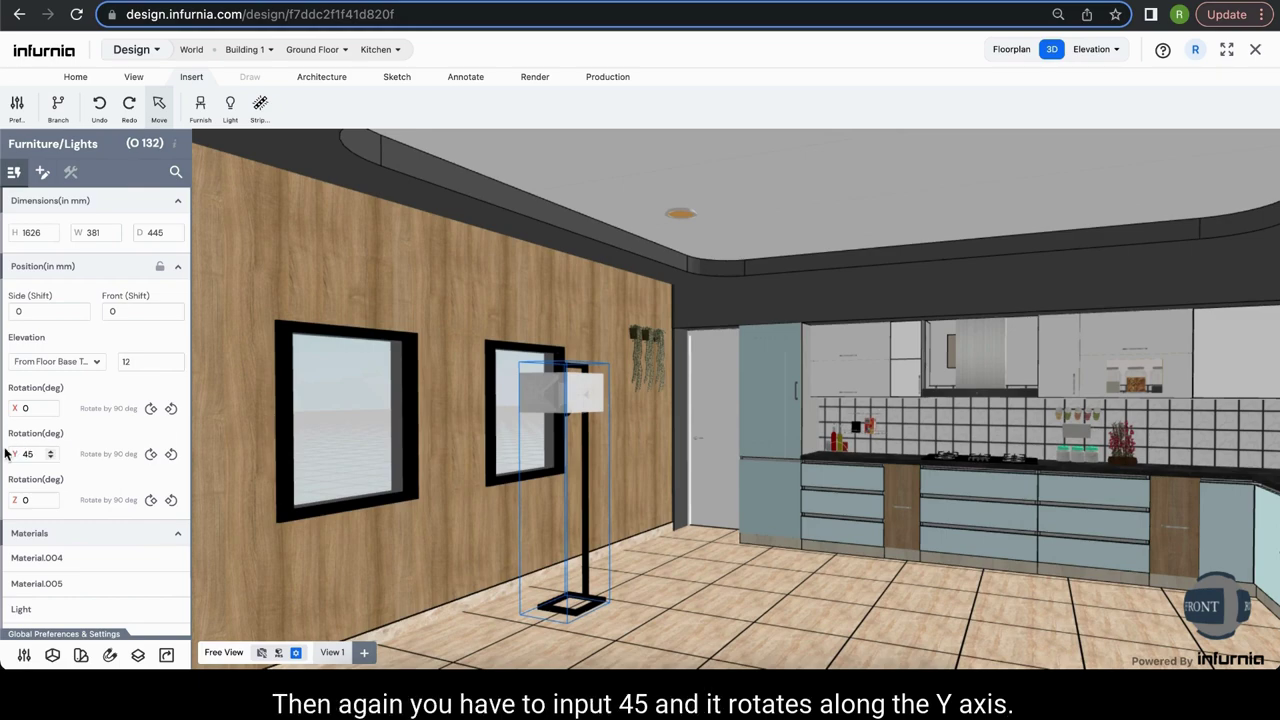
key("Return")
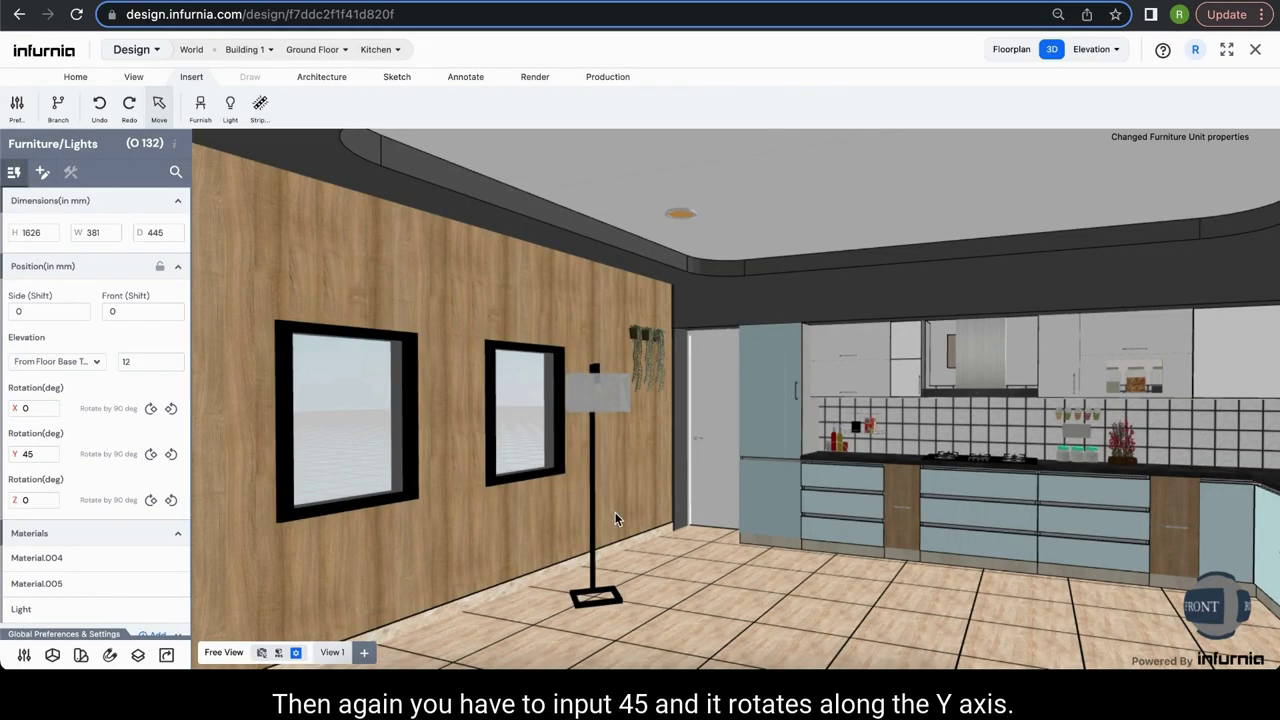
left_click(170, 410)
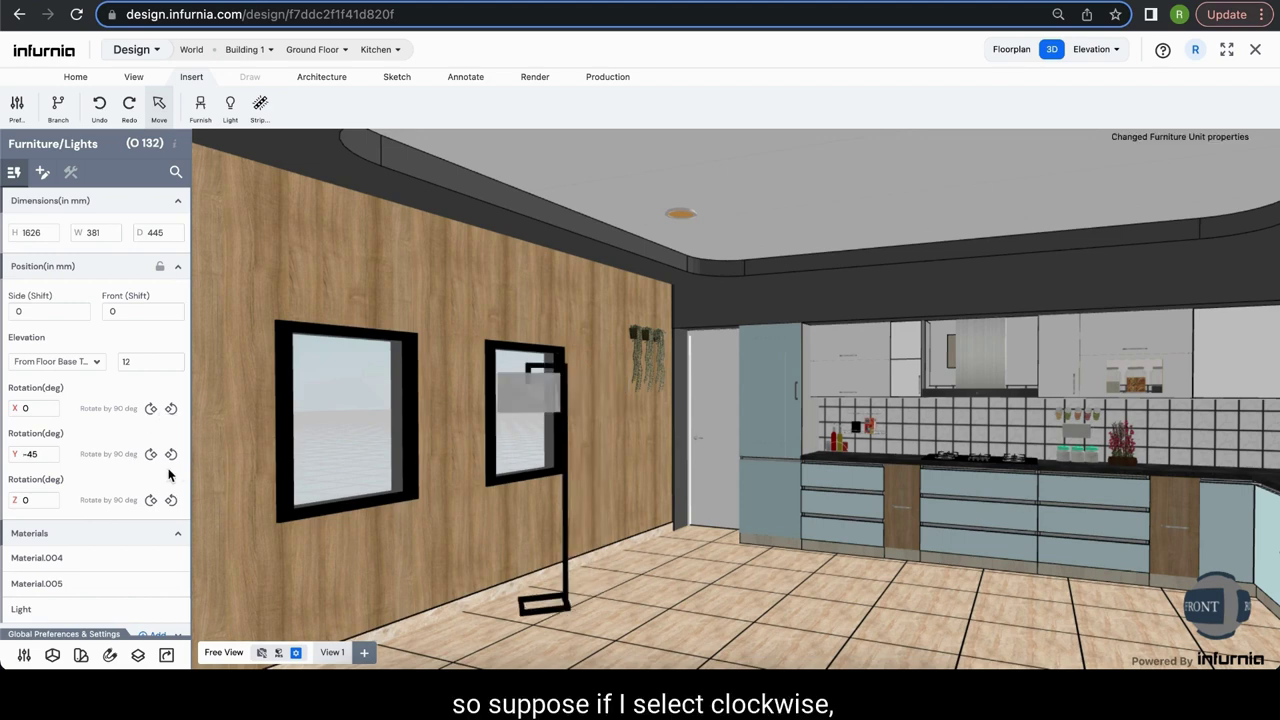
Turn the floor lamp 90 degrees about the Y axis to 45 degrees, and turn it 90 degrees in the opposite direction
left_click(171, 455)
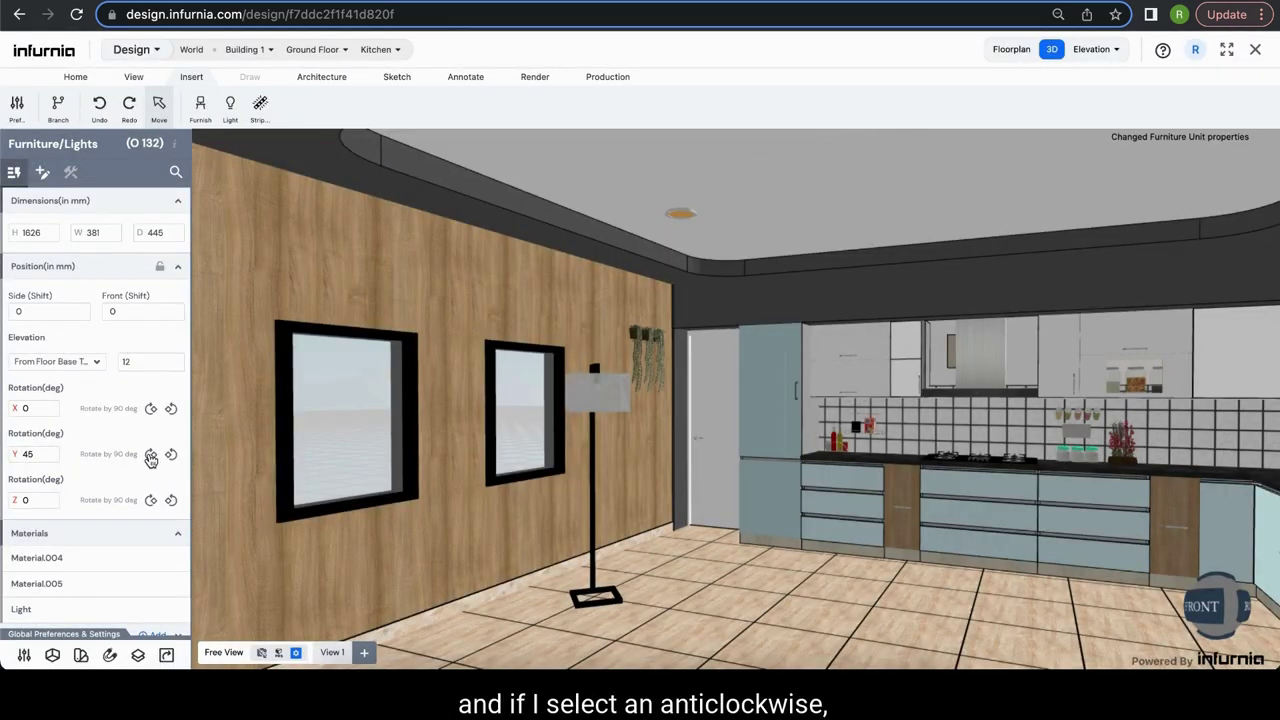
left_click(150, 455)
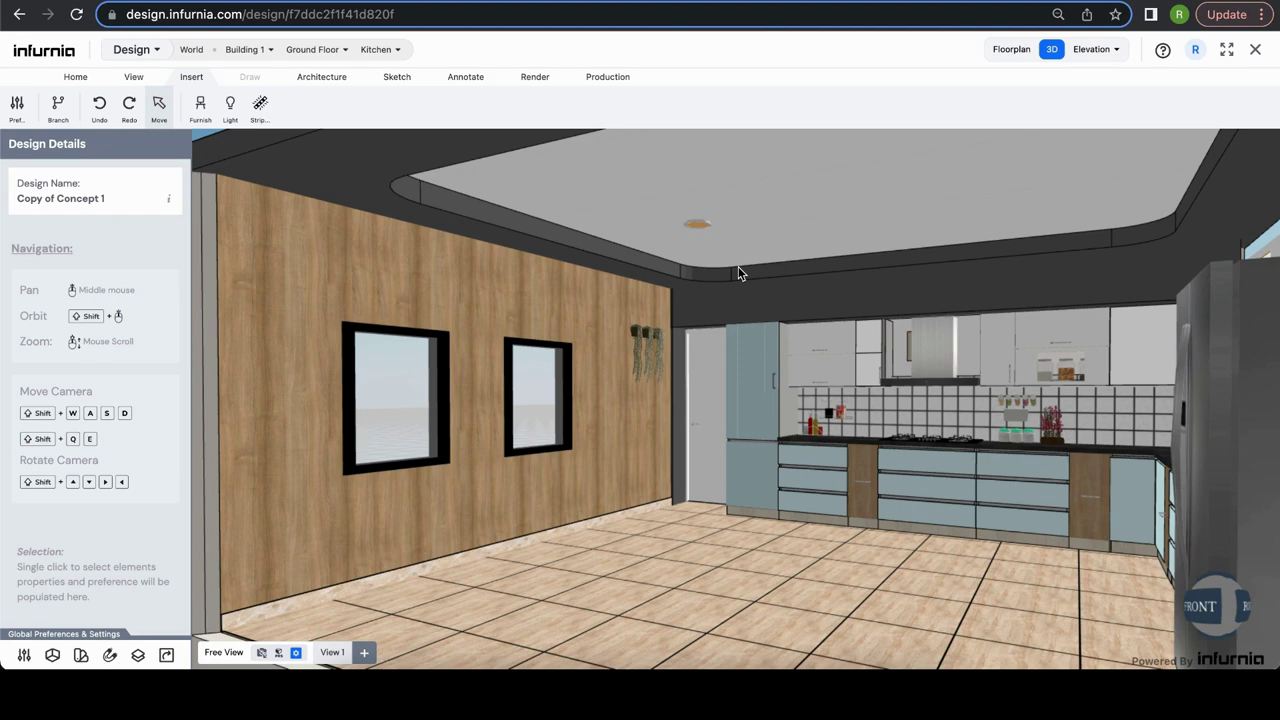
Test the position lock on the ceiling light by locking it, trying to move the light, and unlocking it
left_click(697, 228)
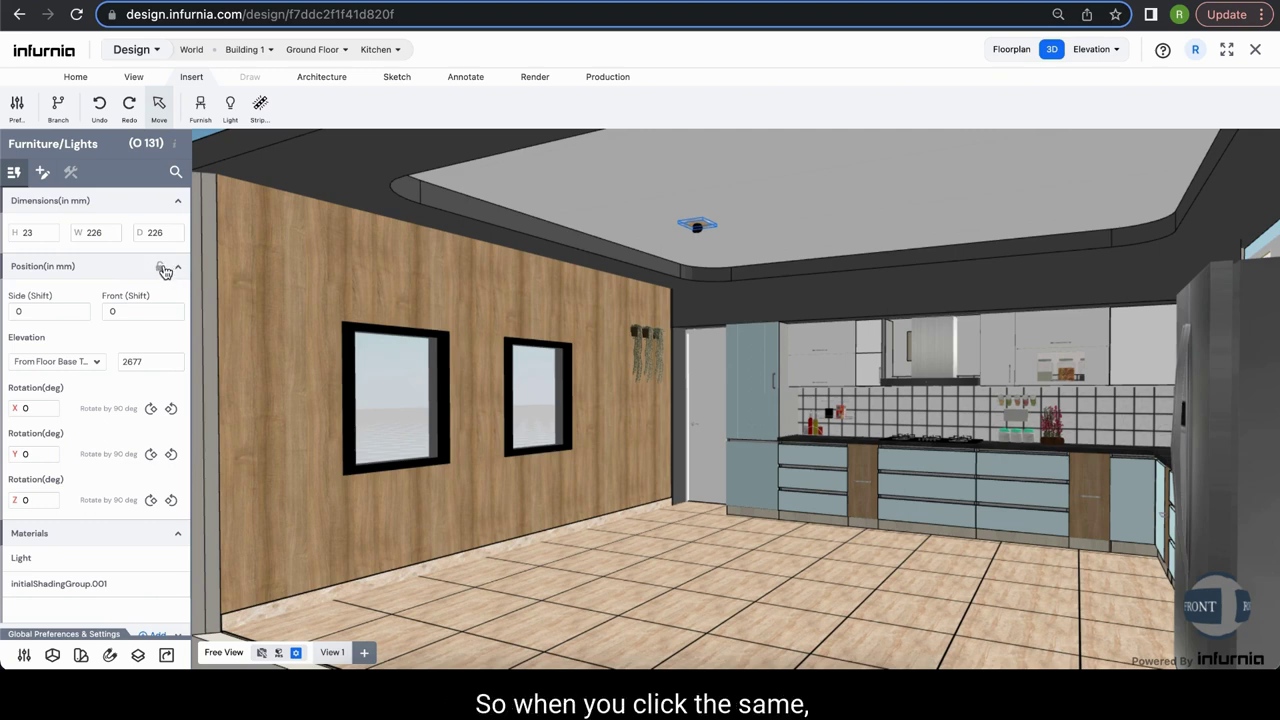
left_click(160, 268)
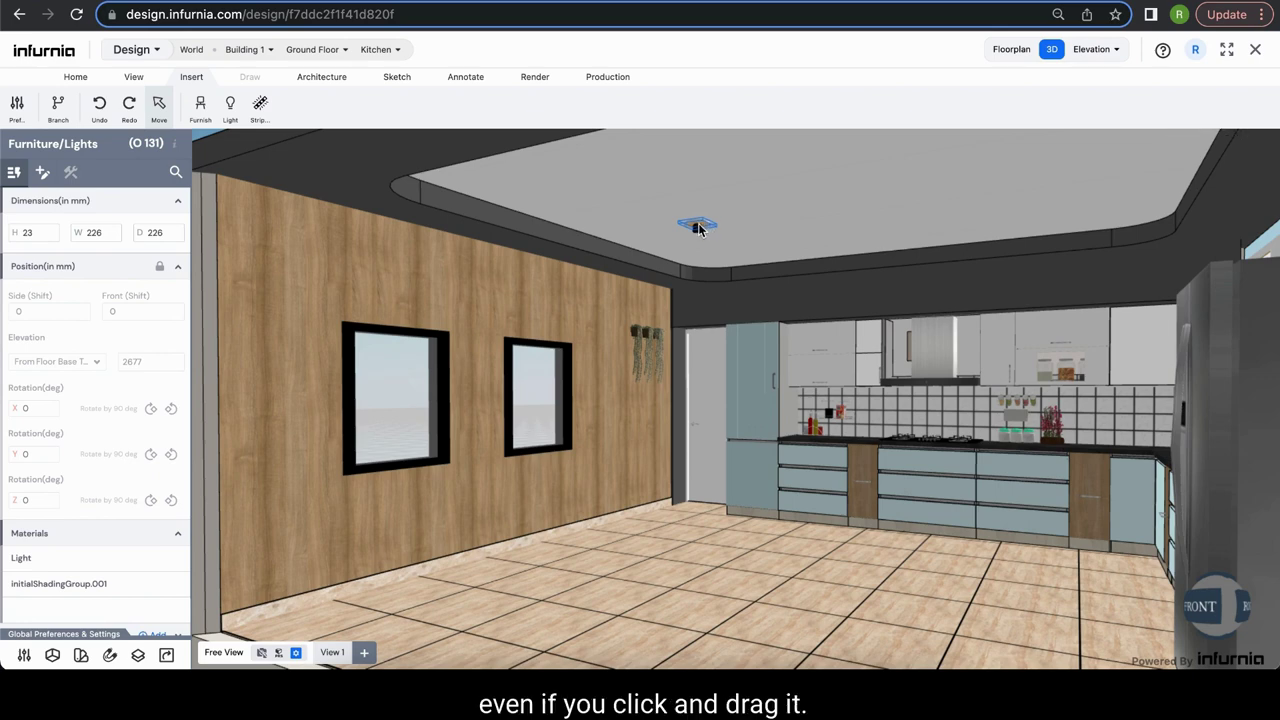
mouse_move(700, 229)
left_mouse_down()
mouse_move(748, 220)
mouse_move(704, 229)
left_mouse_up()
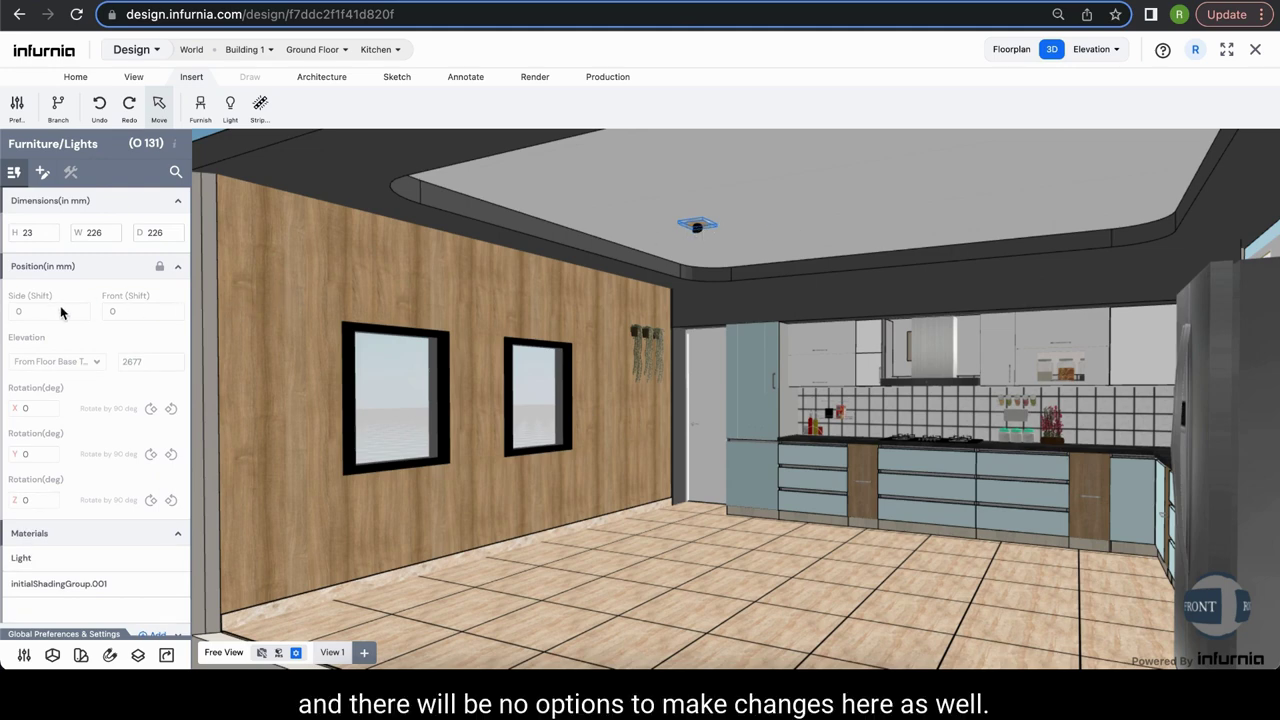
left_click(160, 268)
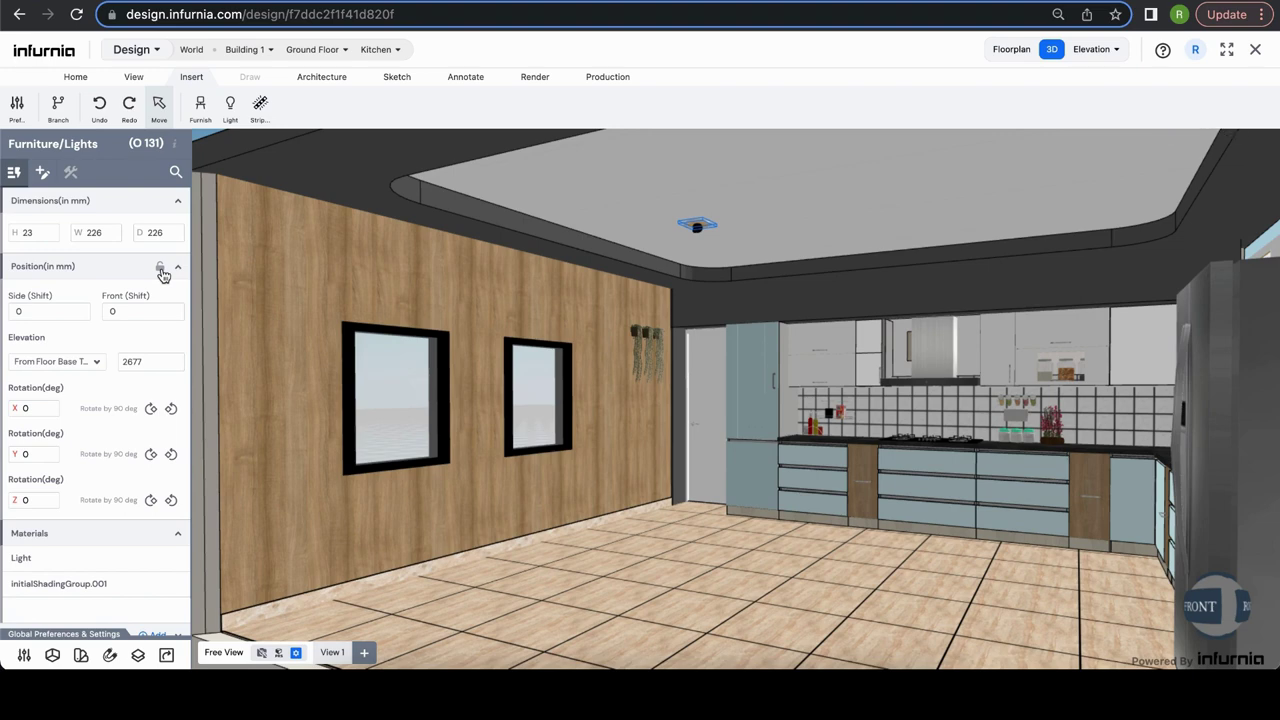
left_click(160, 268)
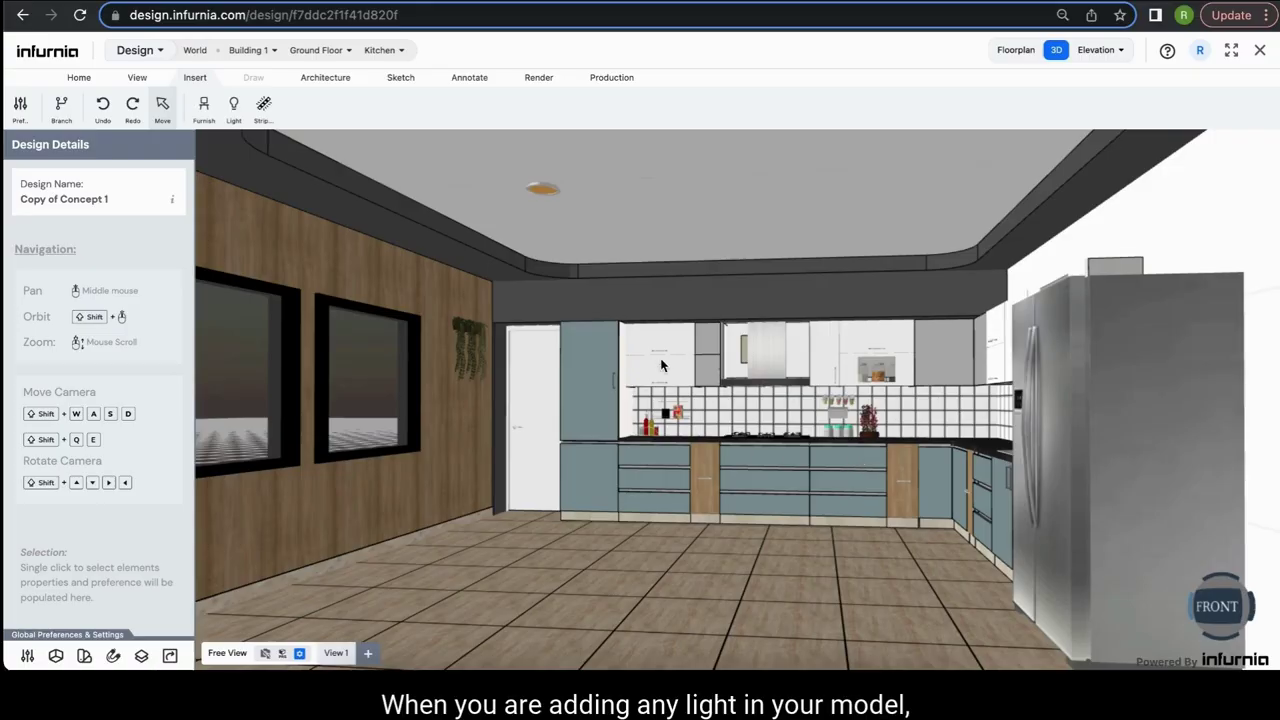
Open the light settings of the ceiling light's fixture and set the light type of Light 0 to Spot Light
left_click(546, 196)
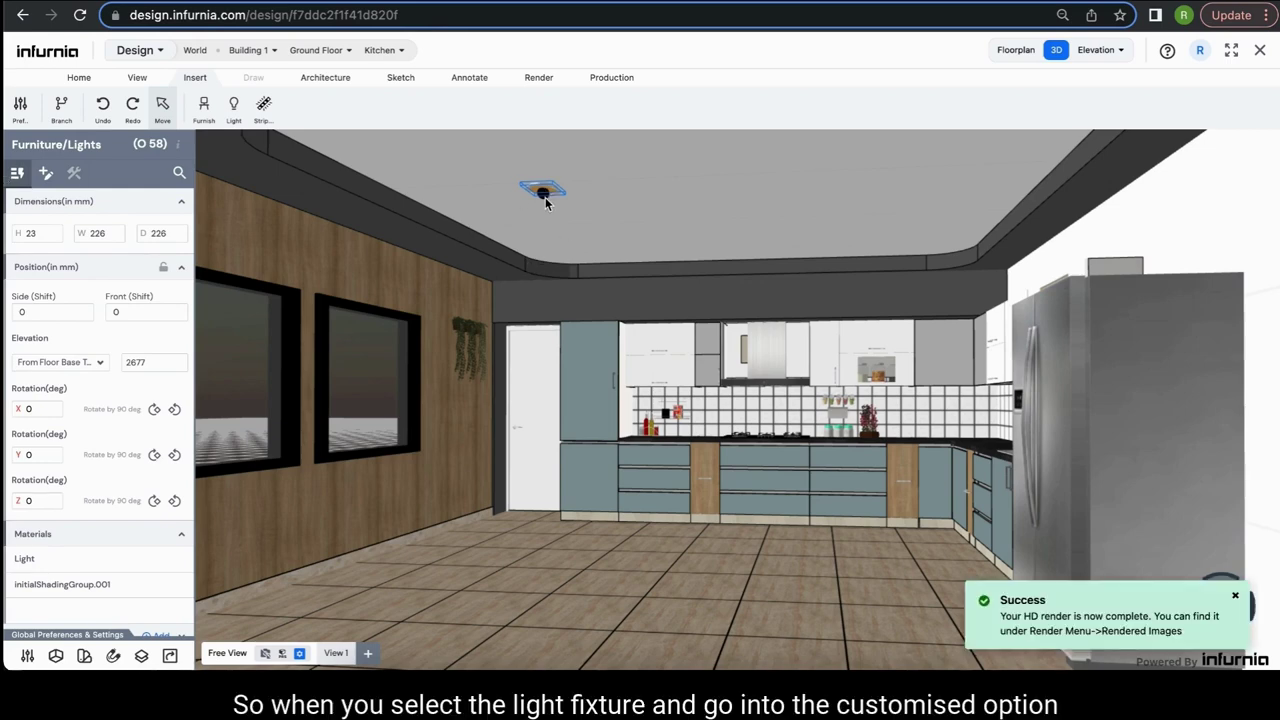
left_click(43, 175)
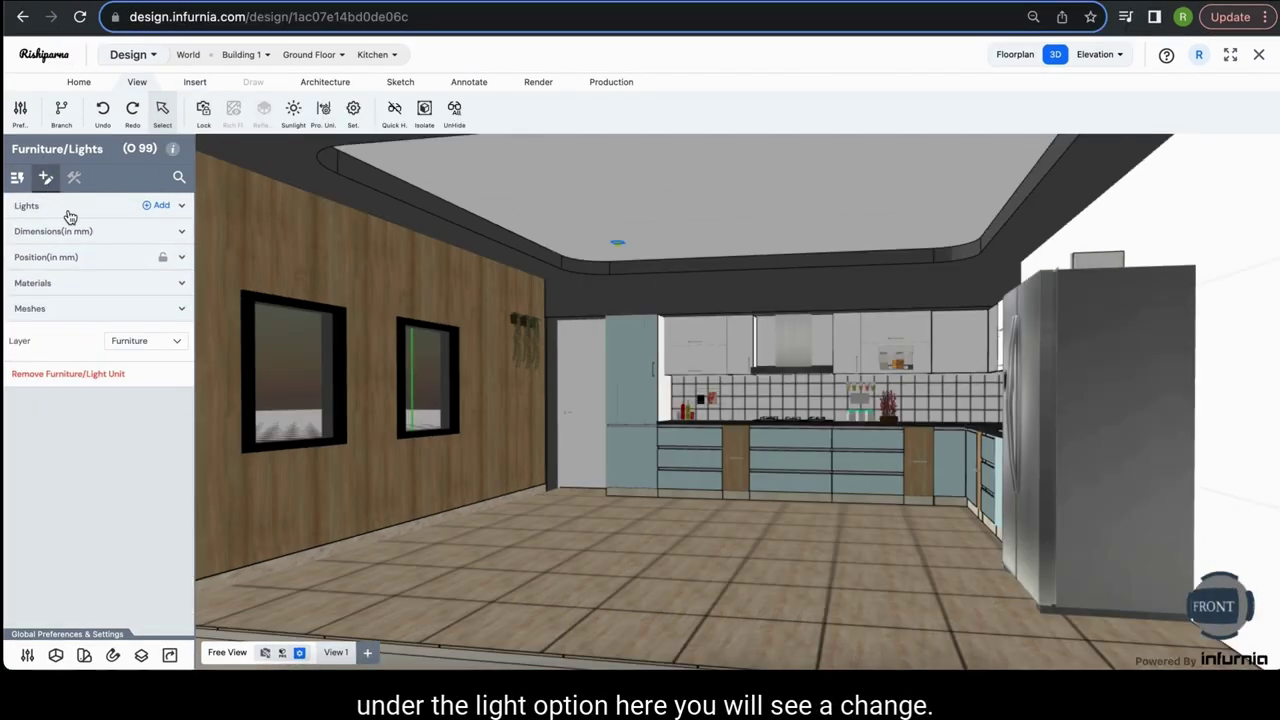
left_click(62, 207)
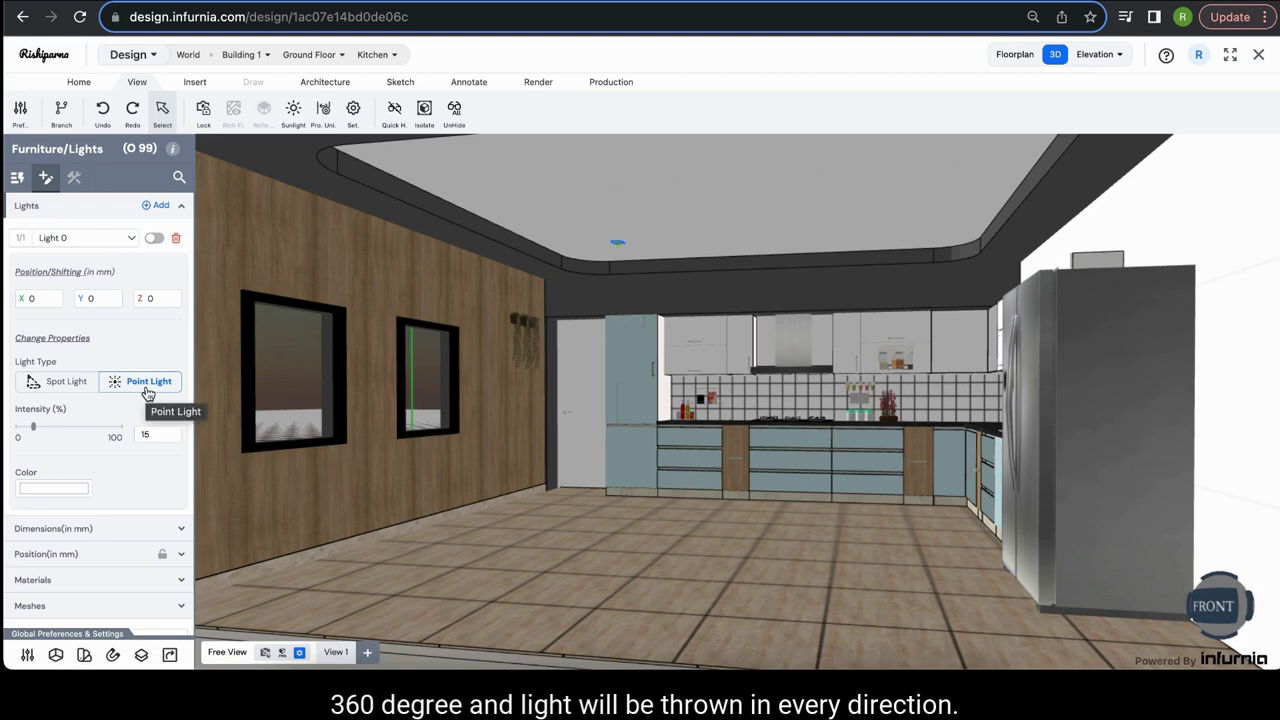
left_click(66, 388)
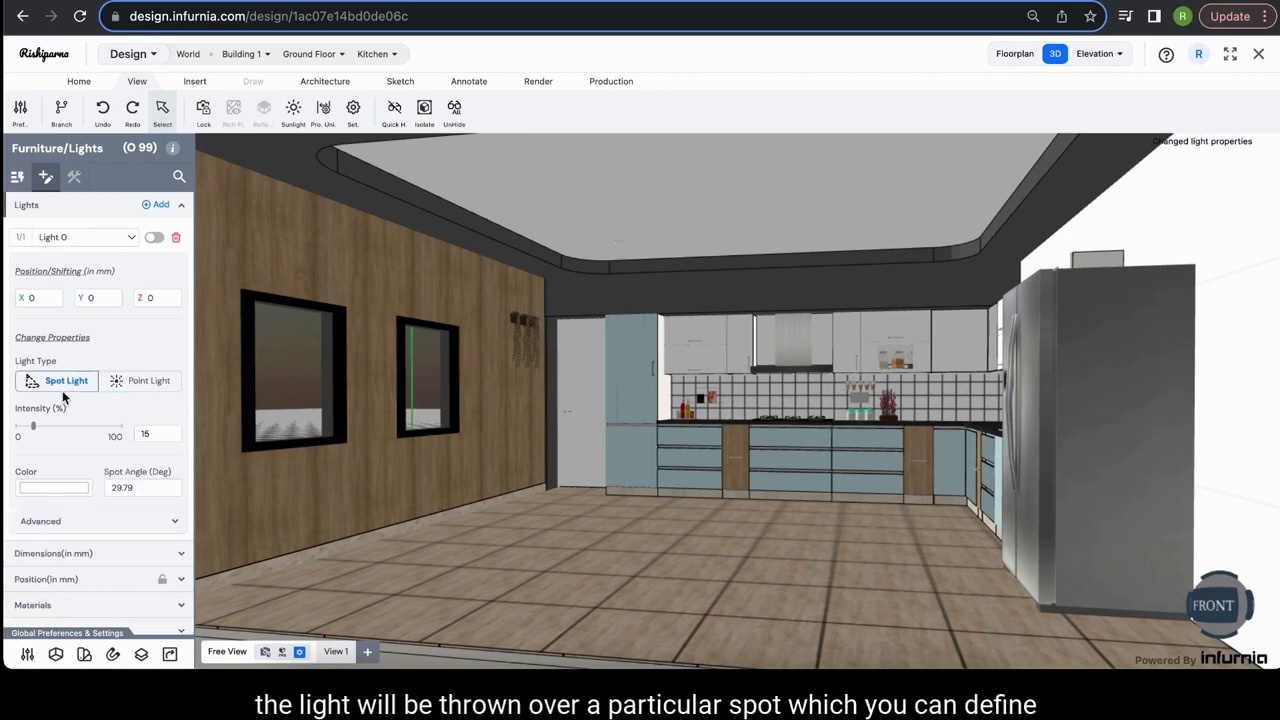
Expand the spot light's advanced properties and examine its penumbra and direction settings
scroll(64, 465, "down", 1)
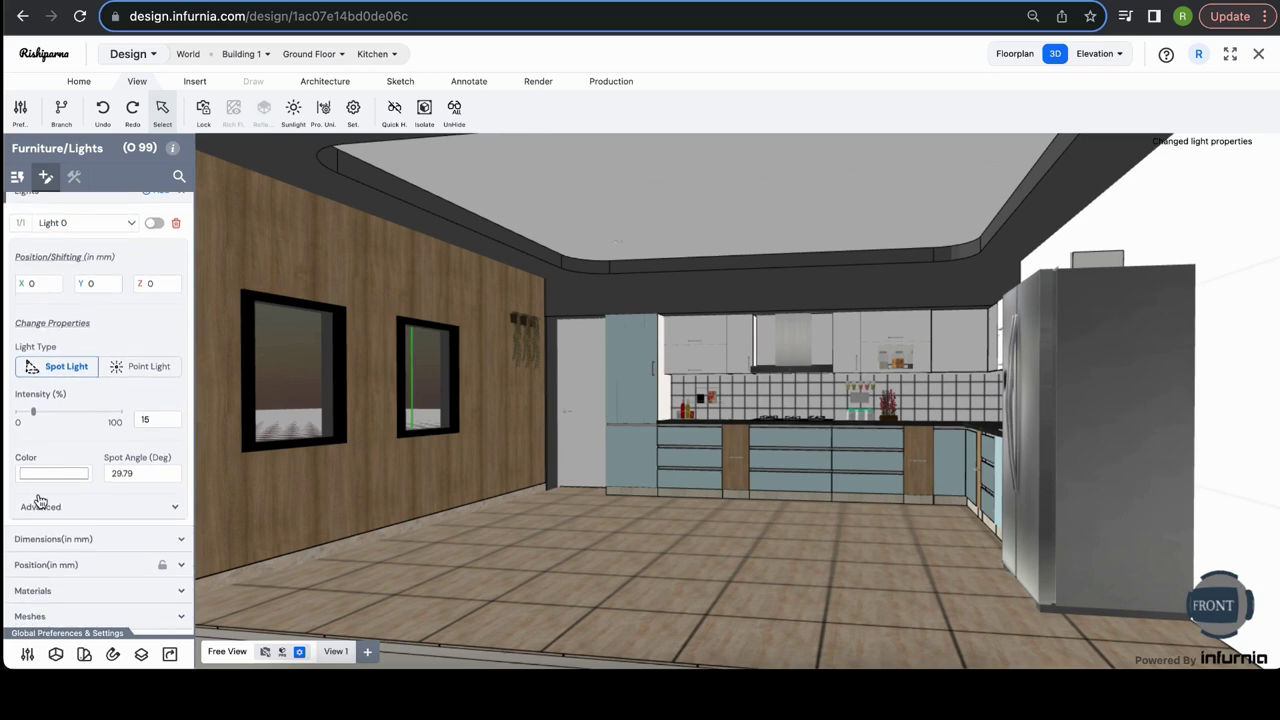
left_click(38, 508)
scroll(44, 506, "down", 2)
scroll(46, 505, "down", 3)
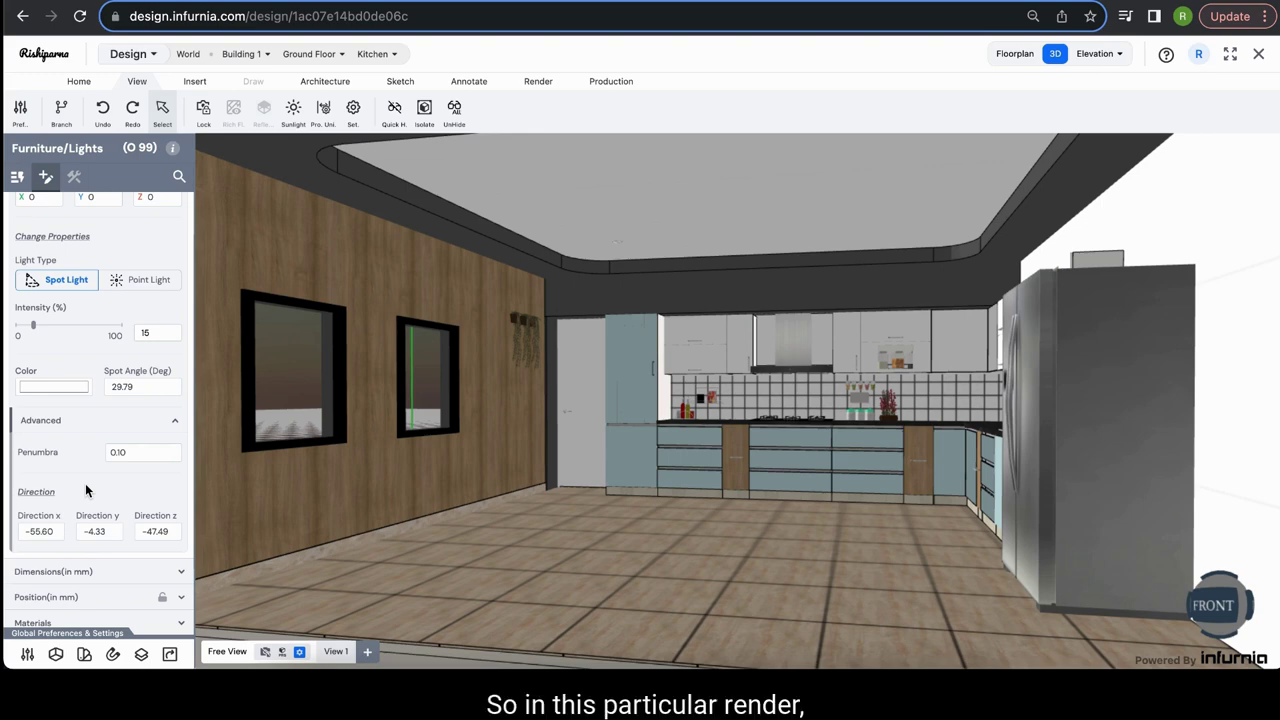
key("super+shift+5")
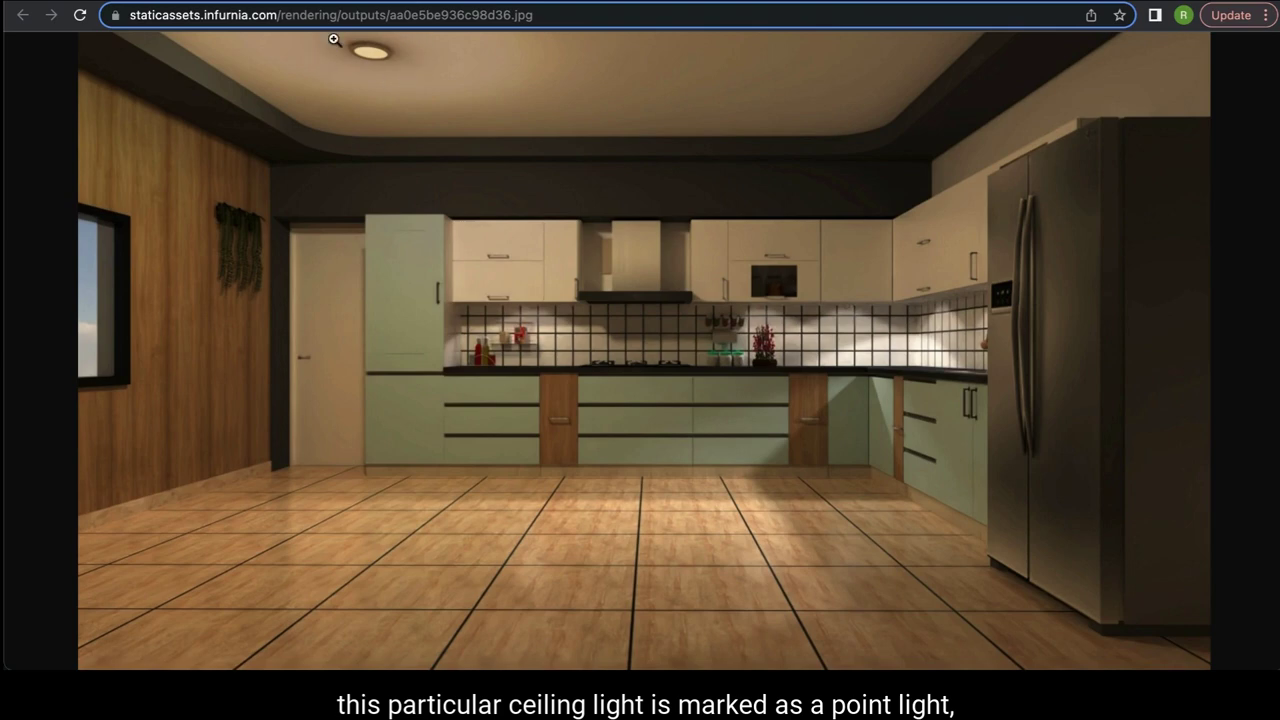
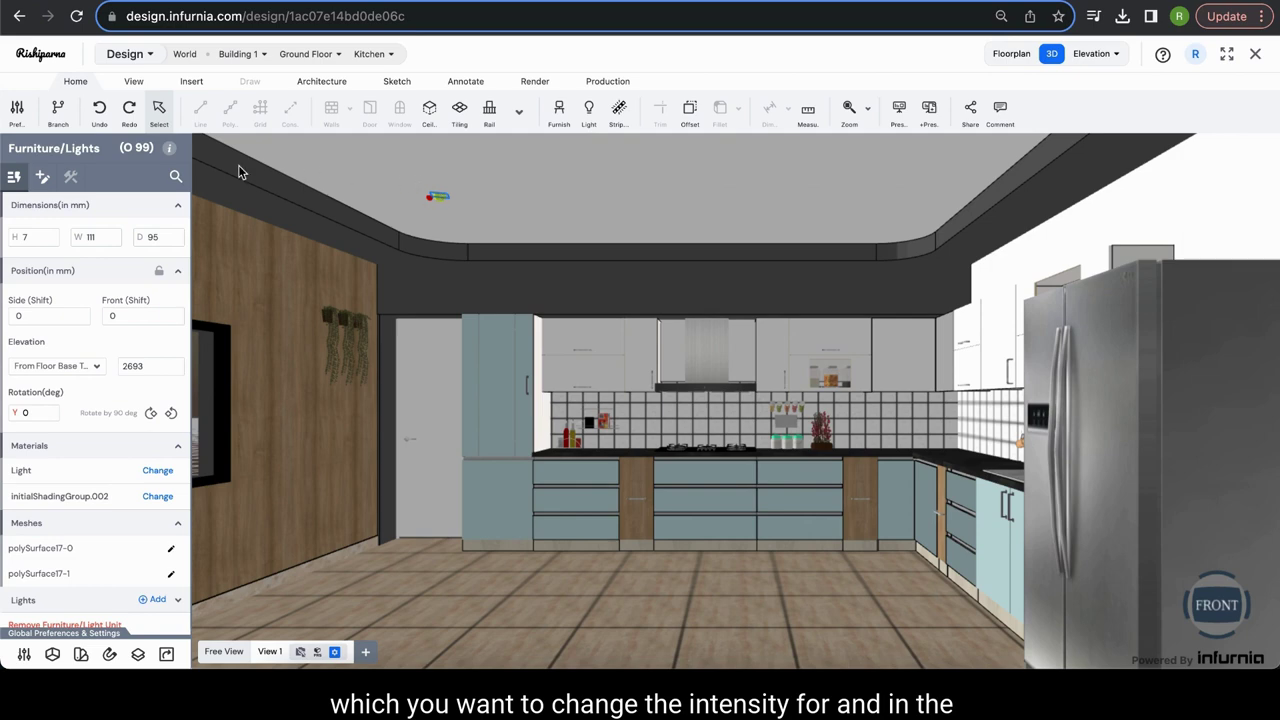
Open the light settings of the selected ceiling light and set the intensity of Light 0 to 85%
left_click(41, 180)
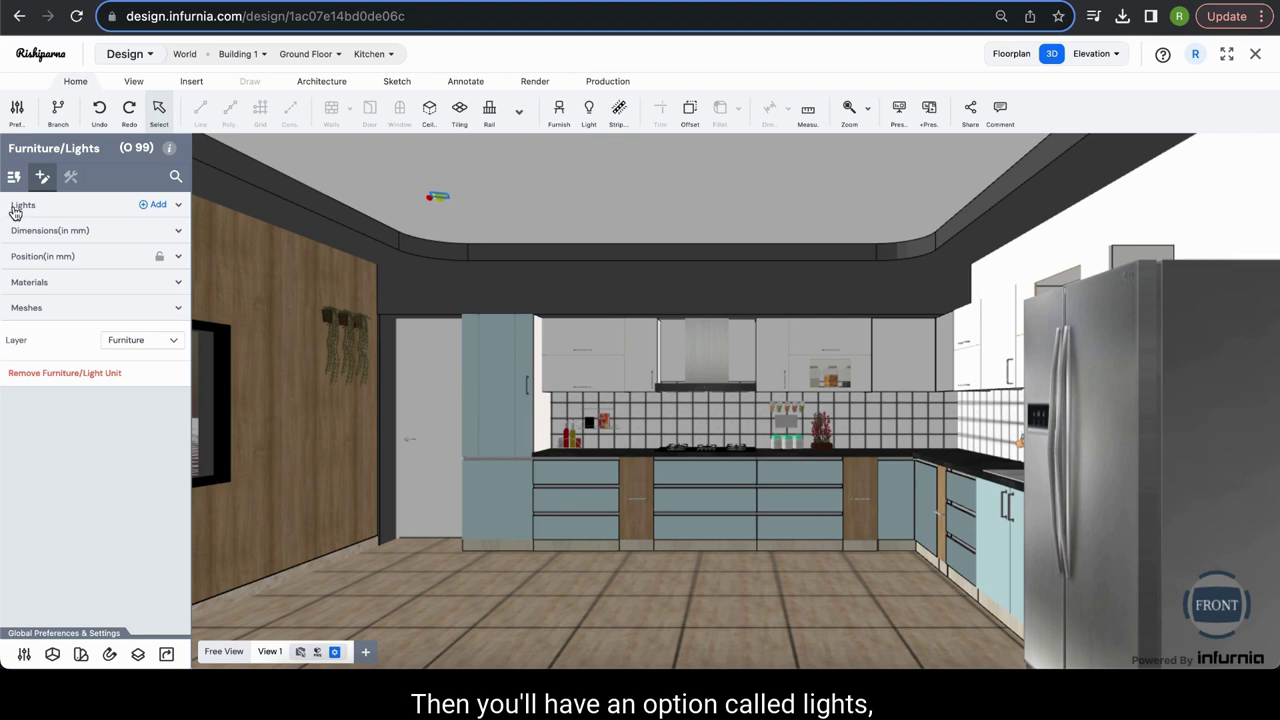
left_click(48, 207)
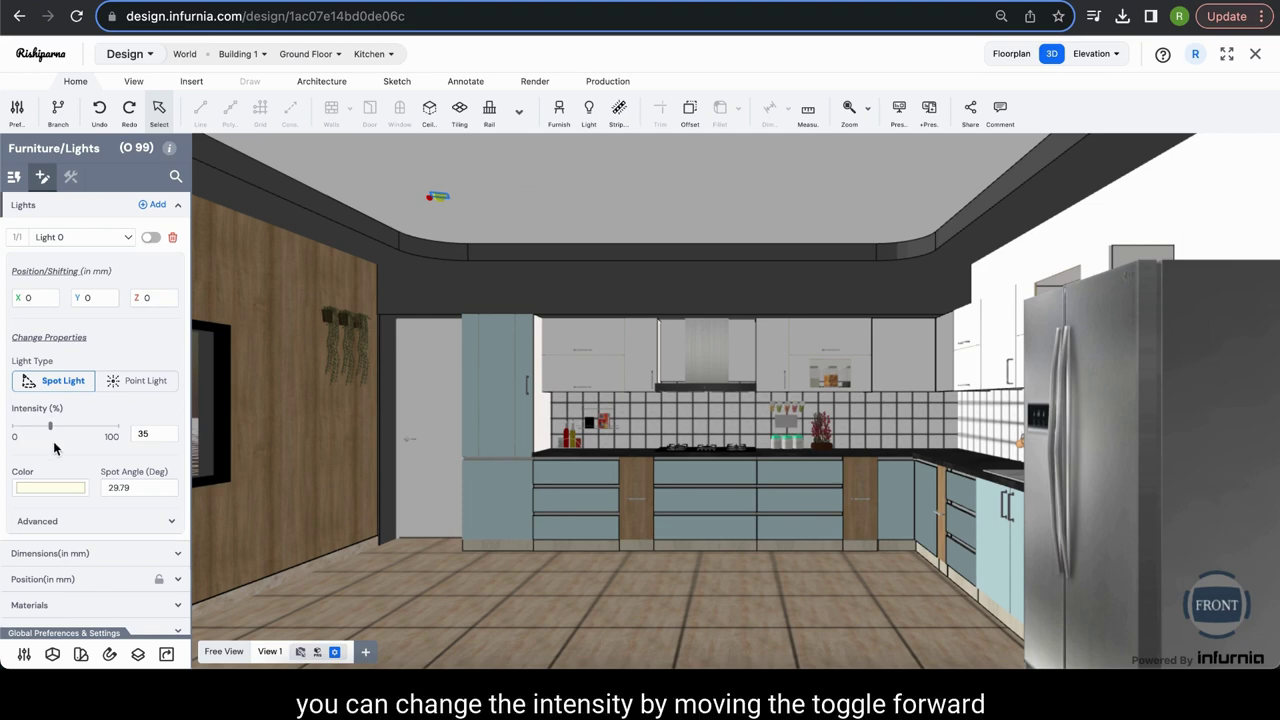
left_click_drag(52, 432, 96, 432)
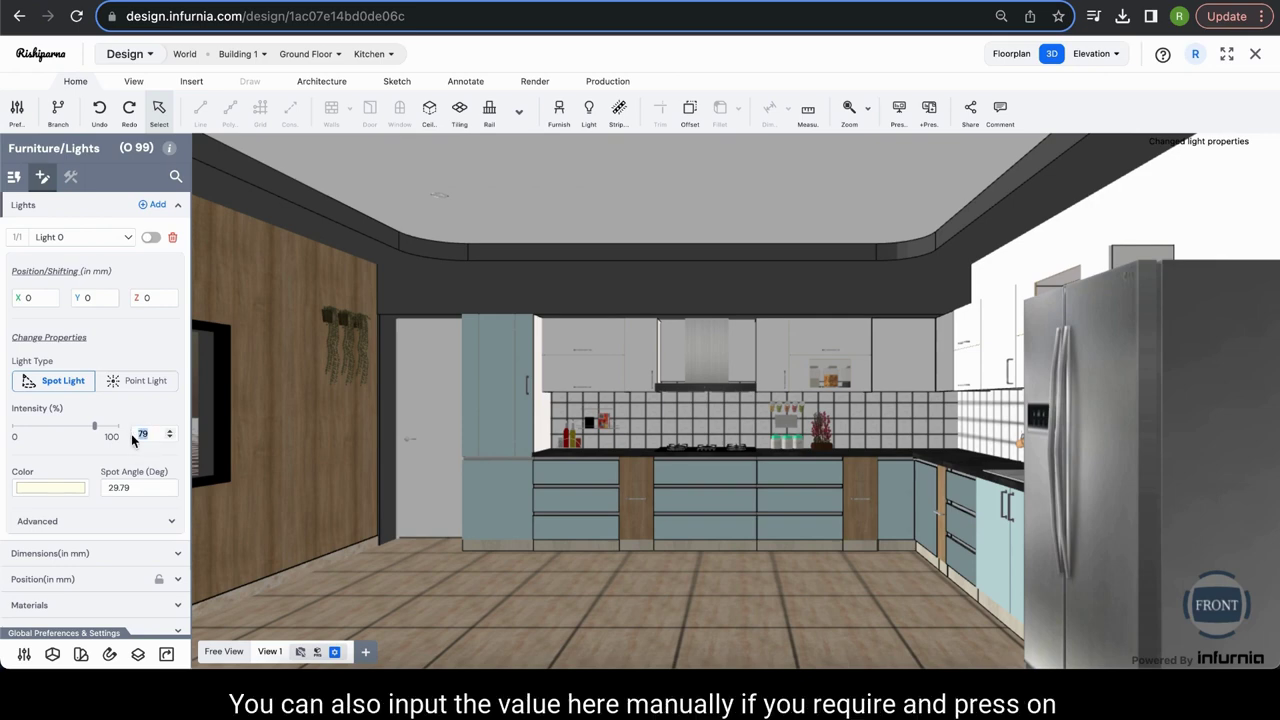
type("85")
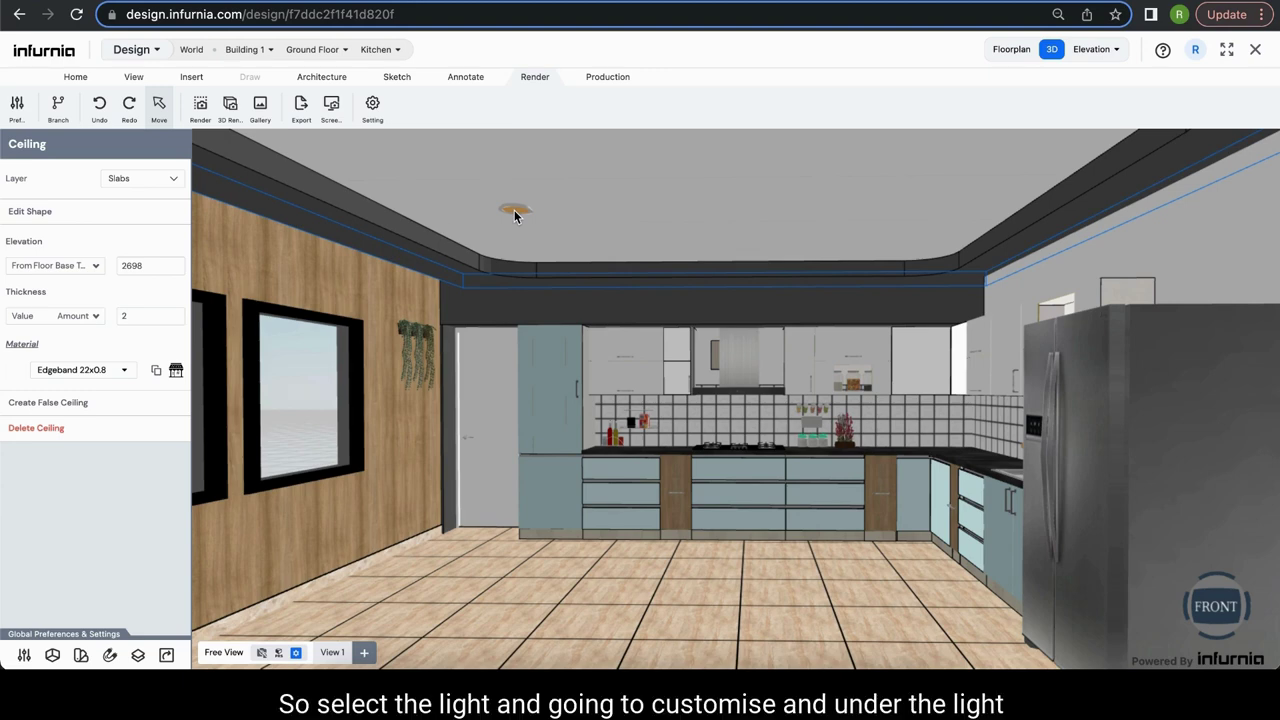
Open the light settings of the ceiling light and set the colour of Light 0 to yellow-green, RGB 193, 196, 39
left_click(515, 214)
left_click(43, 172)
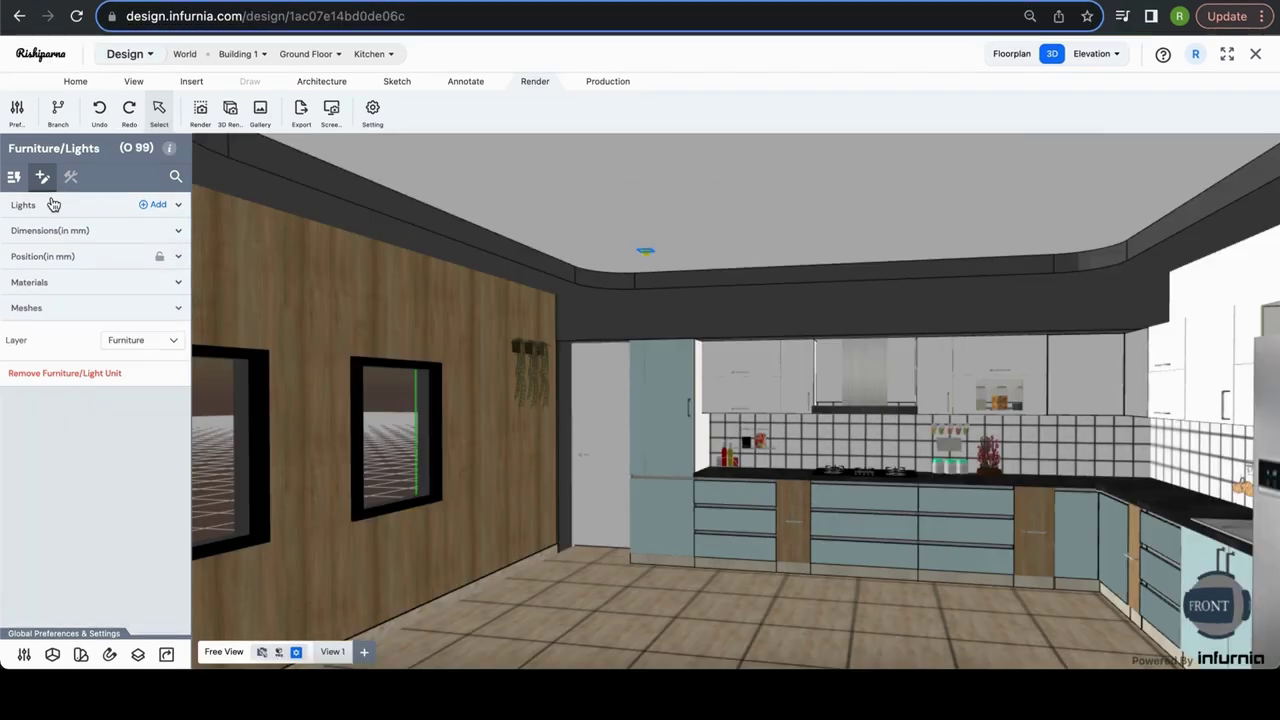
left_click(50, 201)
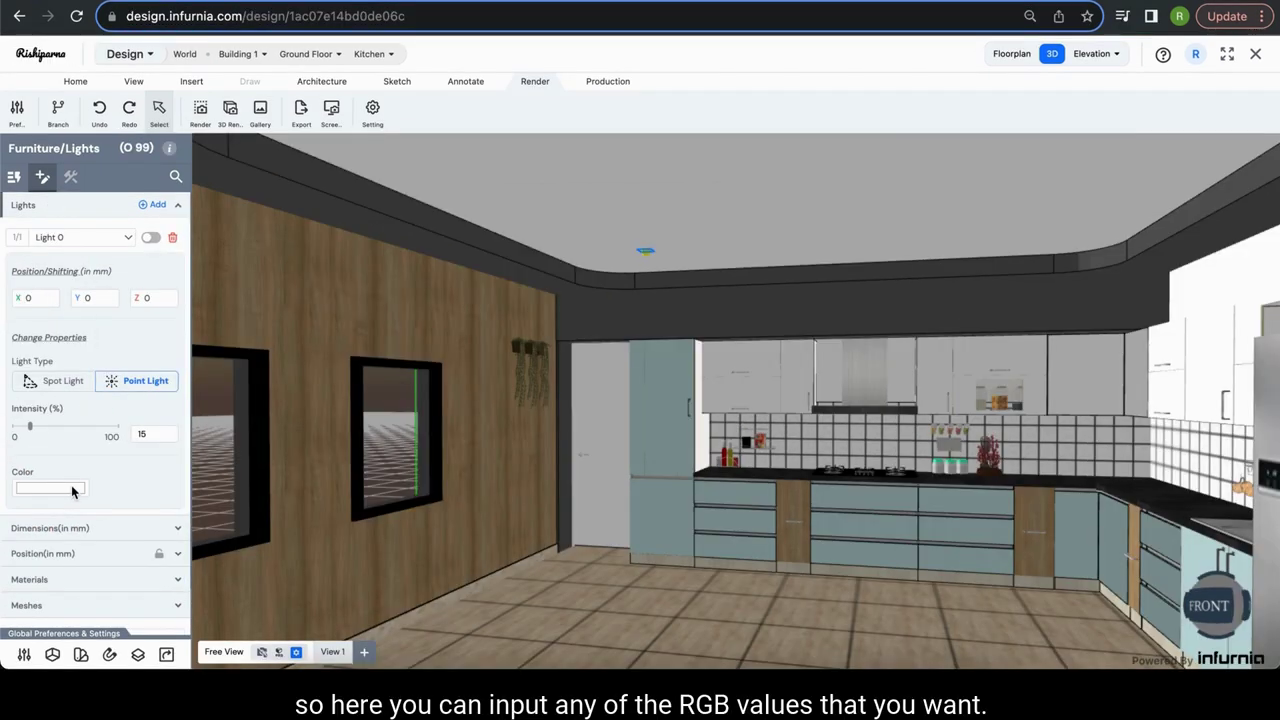
left_click(72, 489)
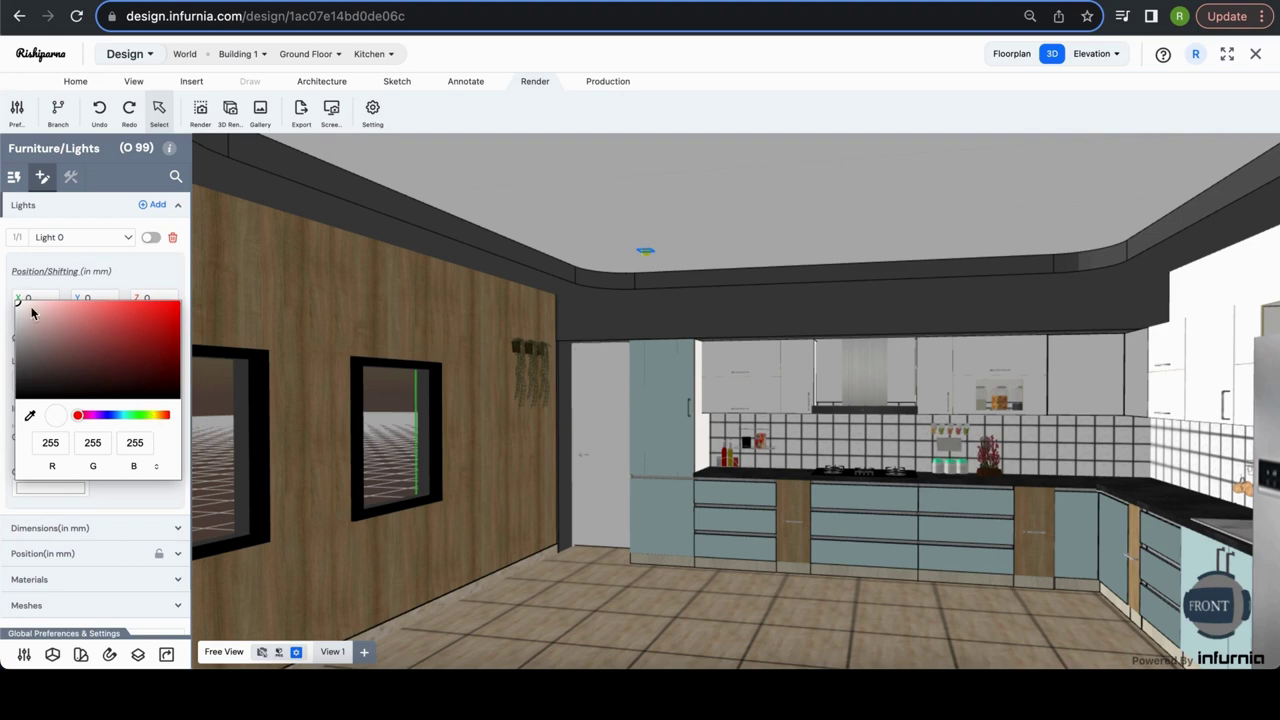
mouse_move(31, 313)
left_mouse_down()
mouse_move(100, 345)
mouse_move(10, 306)
left_mouse_up()
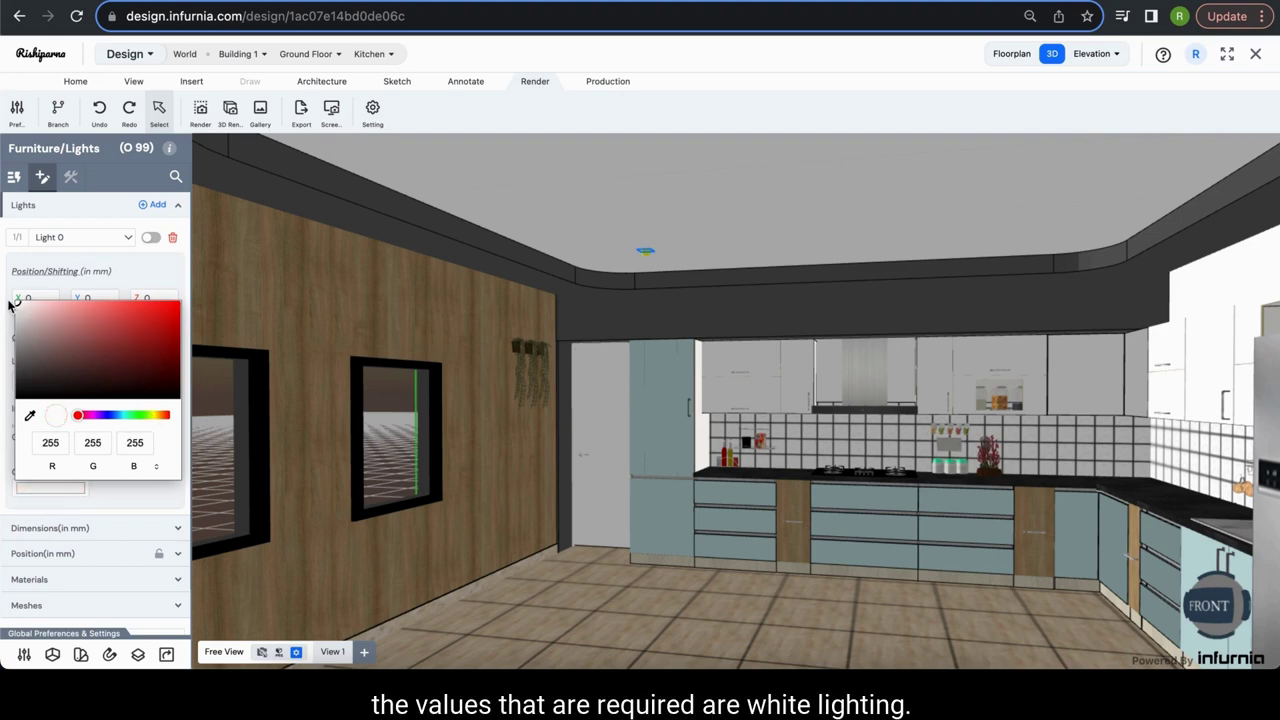
left_click(154, 414)
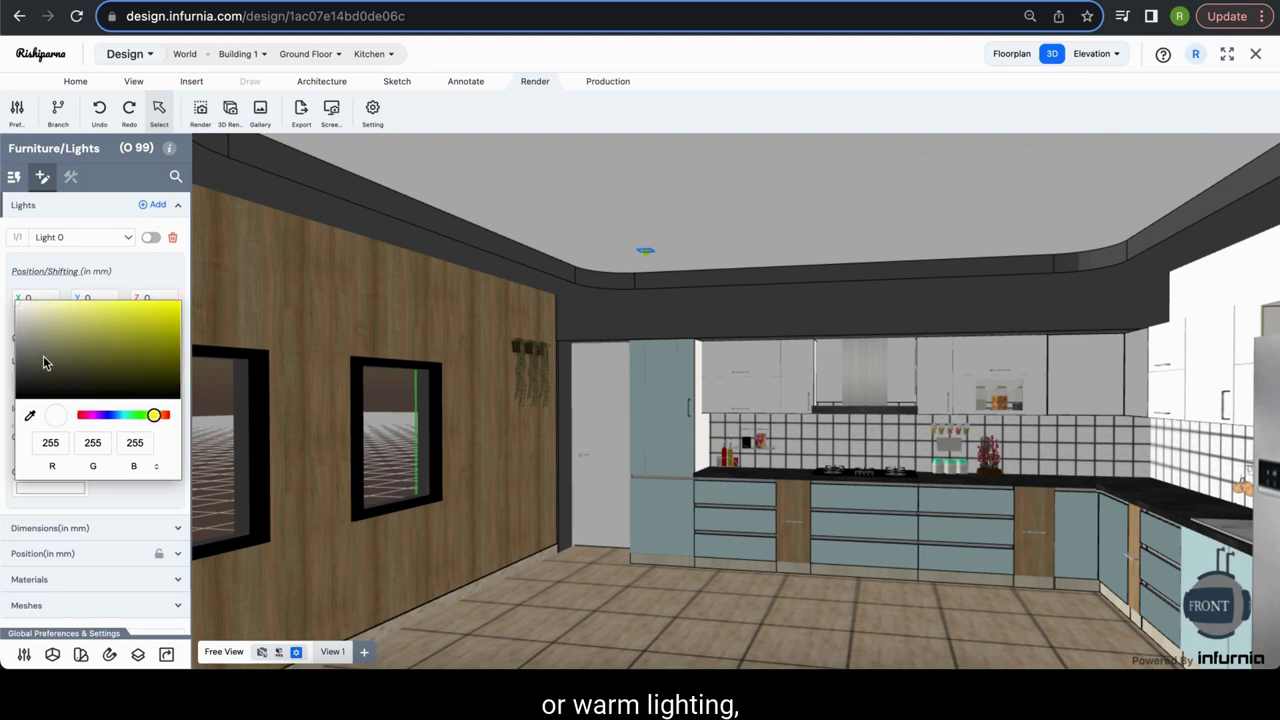
mouse_move(43, 363)
left_mouse_down()
mouse_move(91, 330)
mouse_move(147, 324)
left_mouse_up()
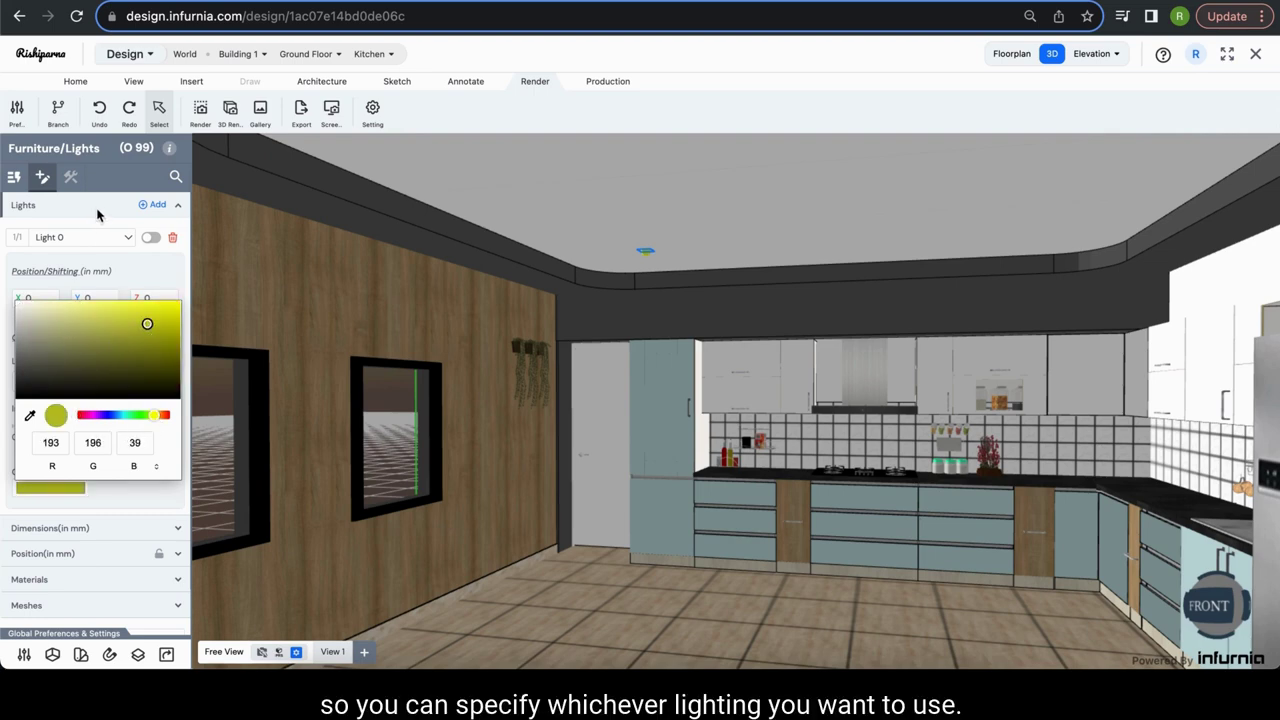
left_click(109, 484)
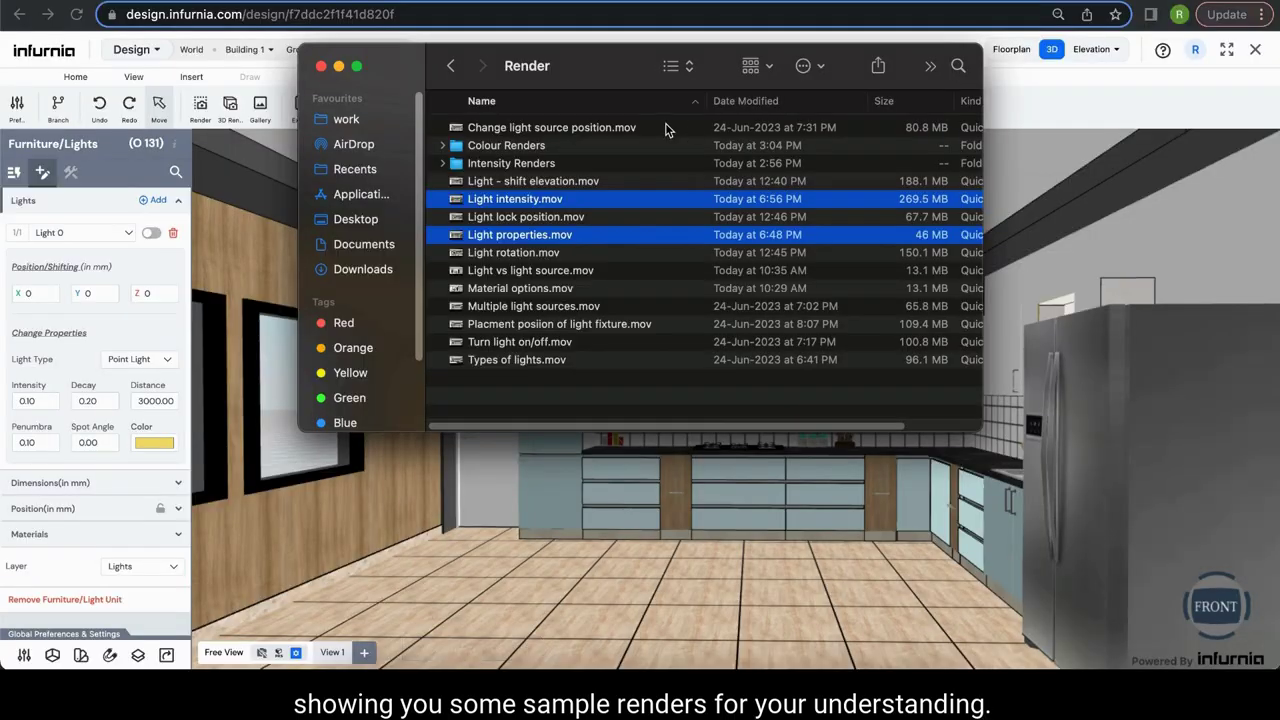
Open the Colour Renders folder in Finder and view the Yellow.jpeg sample render
double_click(539, 147)
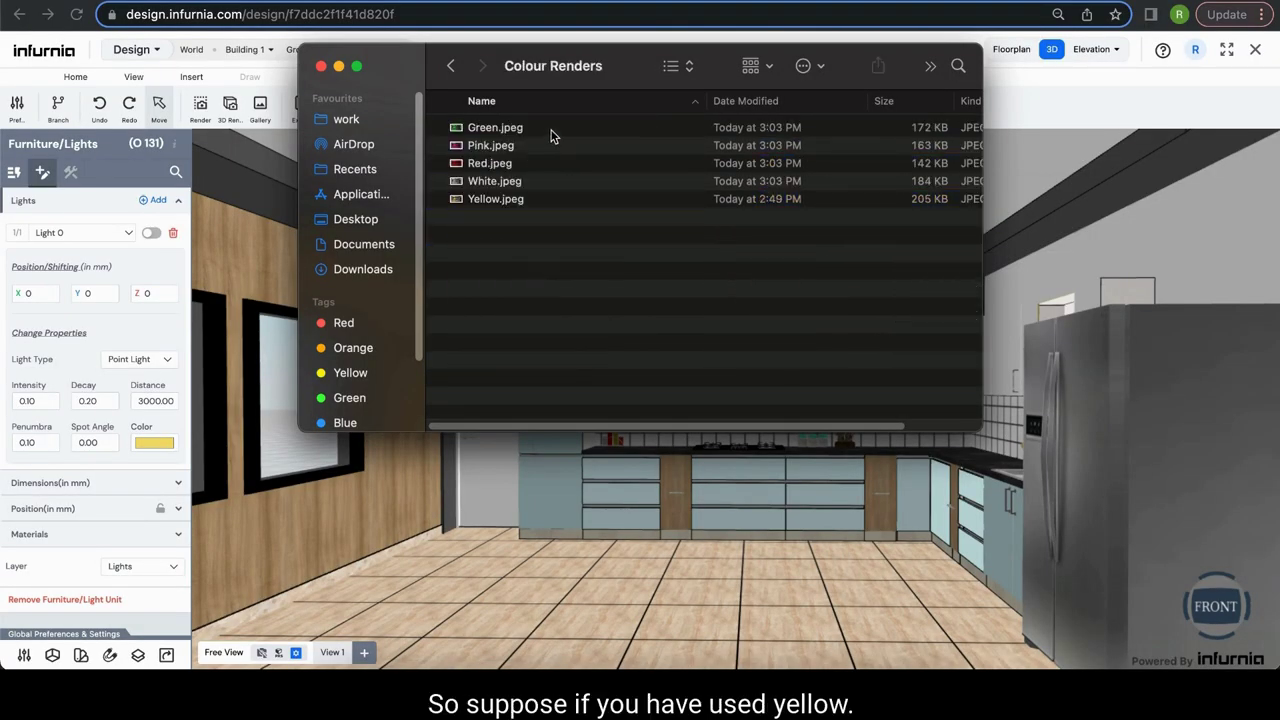
left_click(493, 200)
double_click(493, 200)
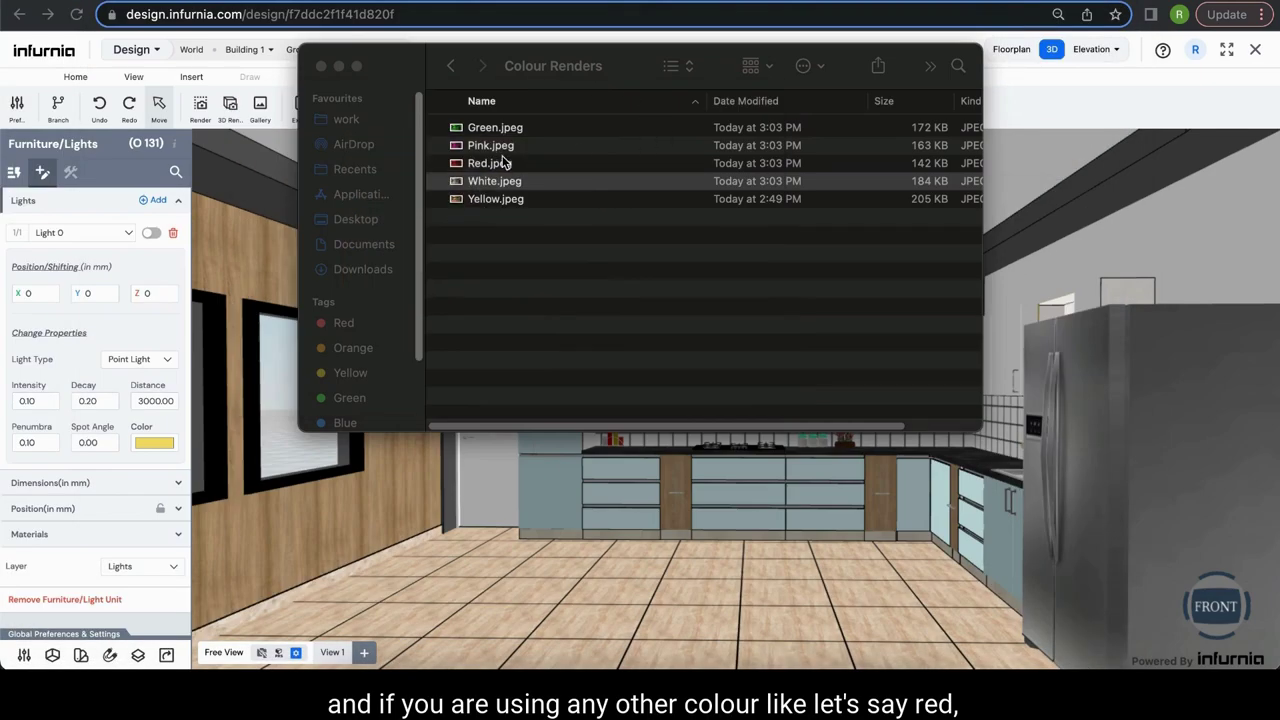
Preview the Red.jpeg, Pink.jpeg and Green.jpeg sample renders to compare the light colours
left_click(503, 166)
key("space")
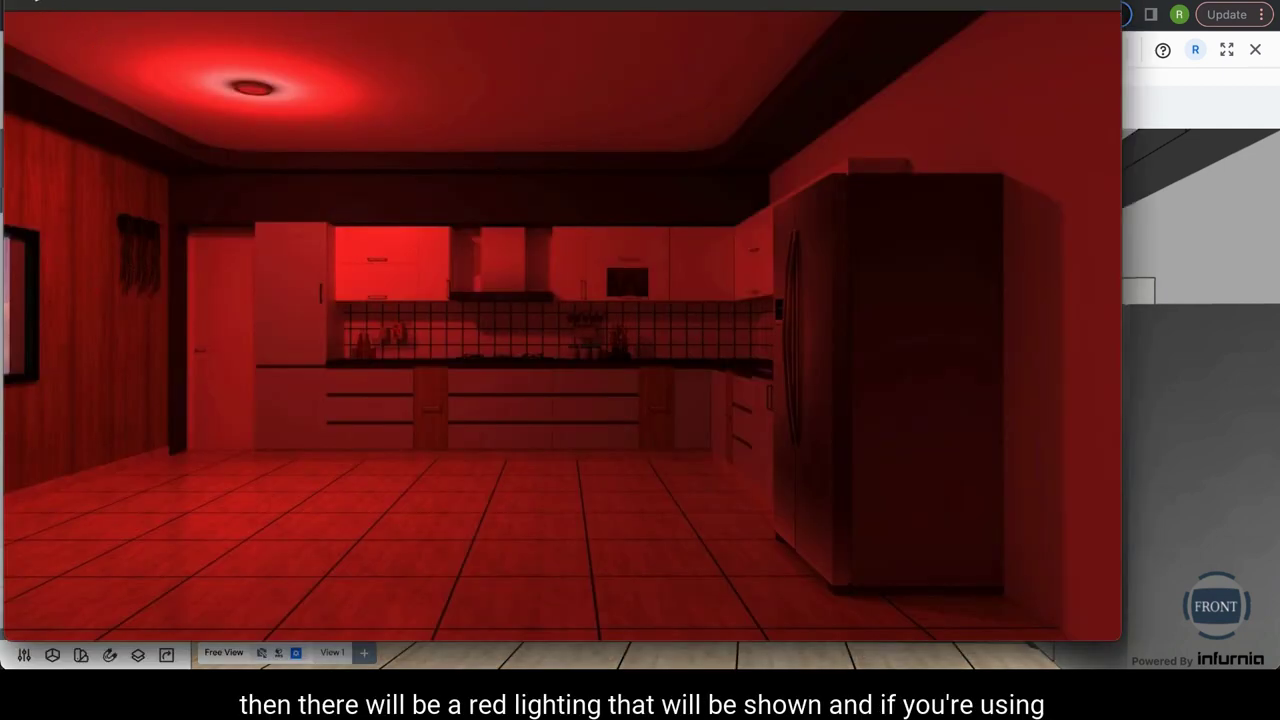
key("space")
left_click(505, 146)
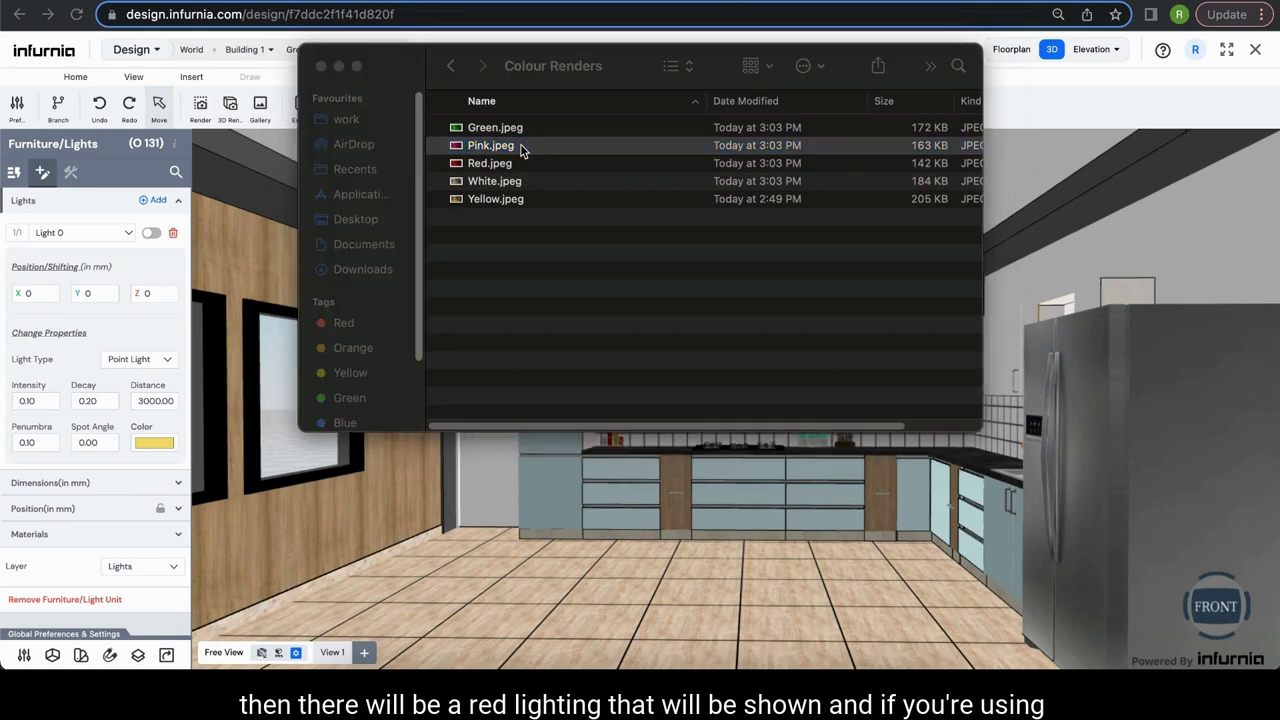
key("space")
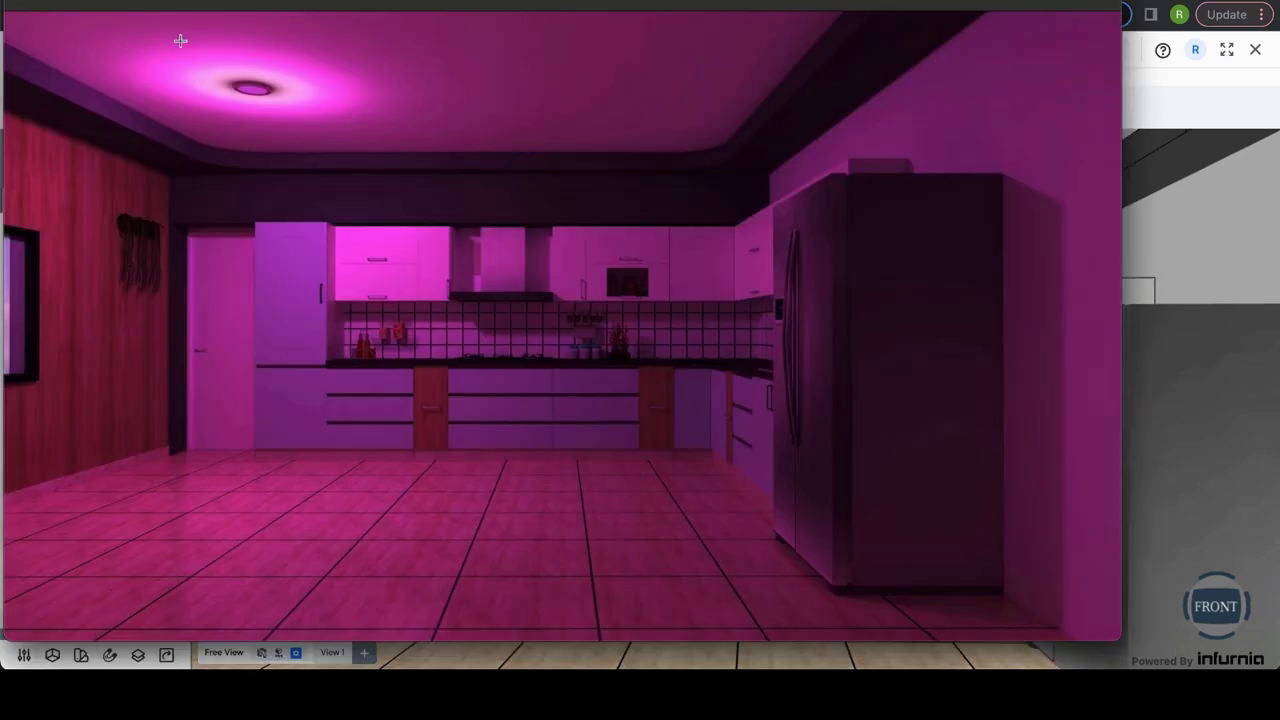
key("space")
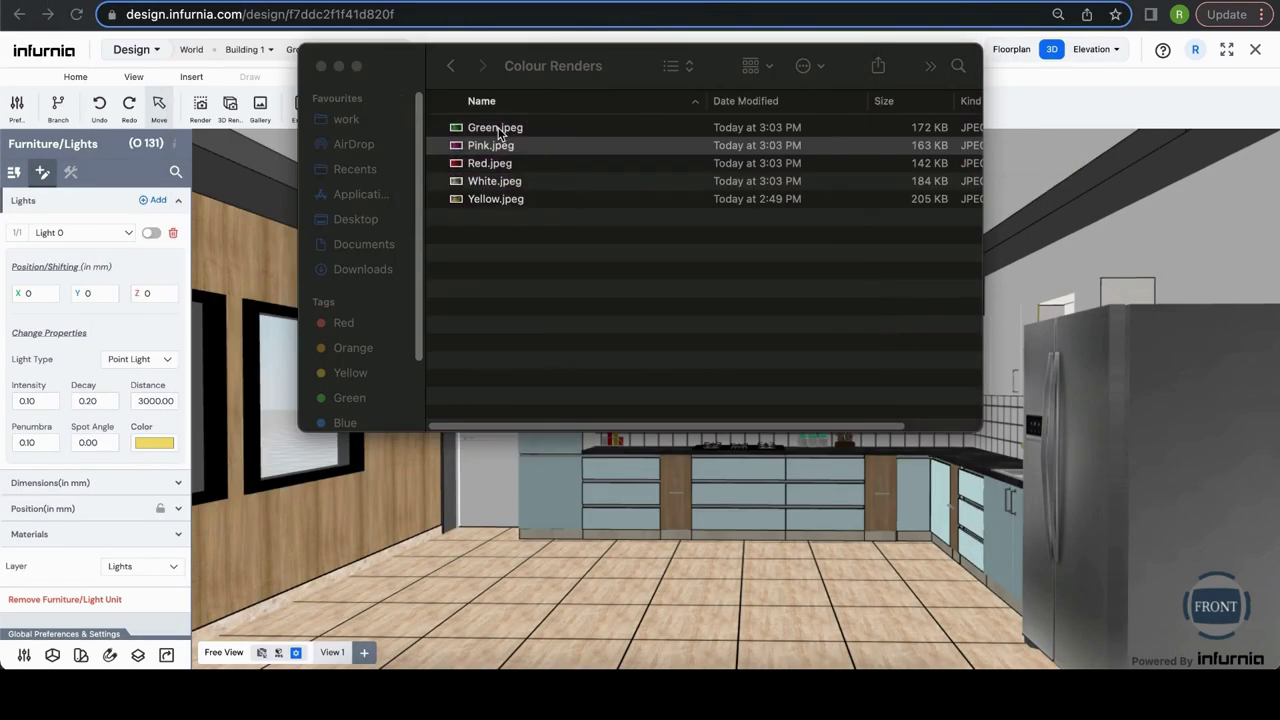
left_click_drag(497, 127, 497, 128)
key("space")
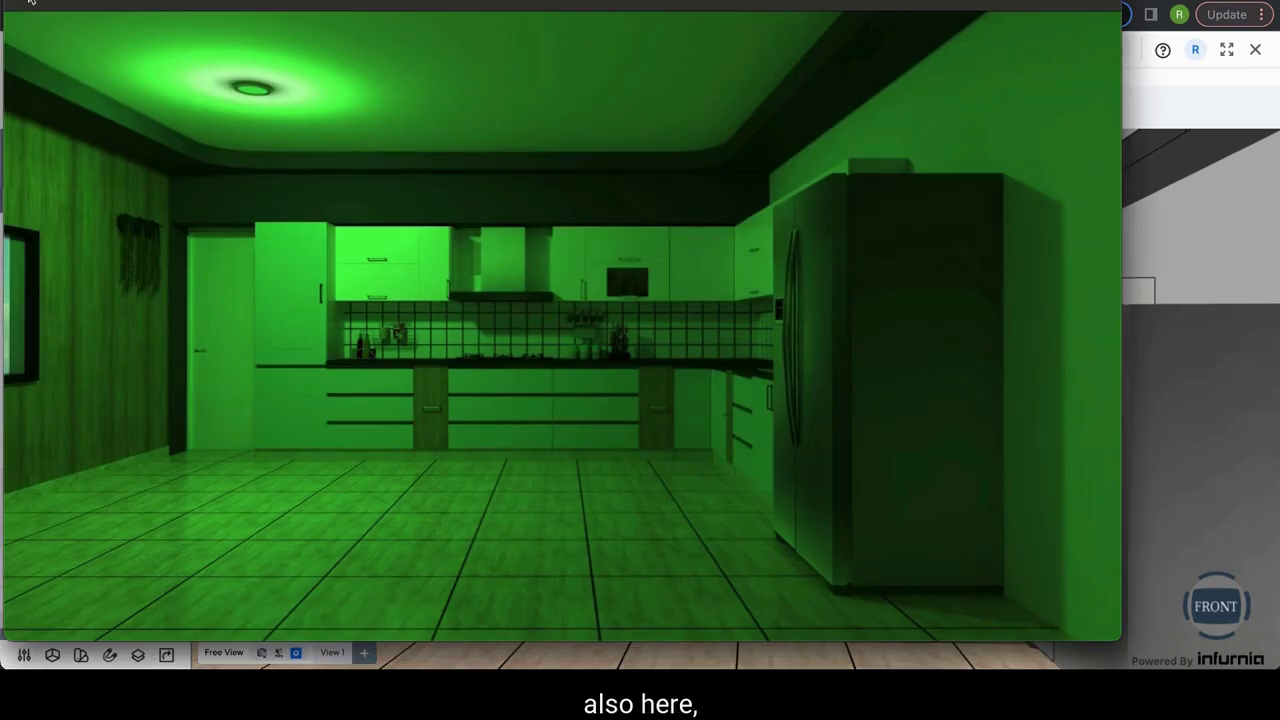
left_click(55, 18)
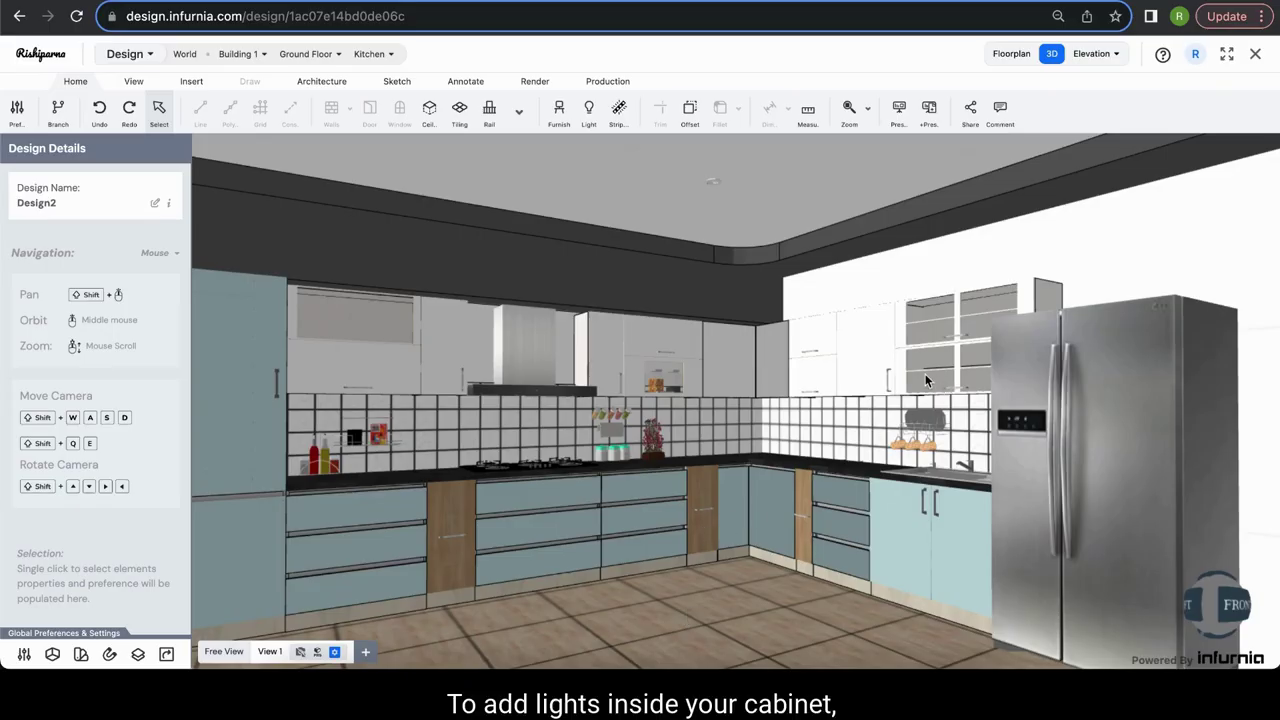
Select the top panel of the glass-shuttered wall cabinet beside the fridge and look at the strip light available for it
scroll(976, 350, "up", 2)
scroll(954, 538, "up", 5)
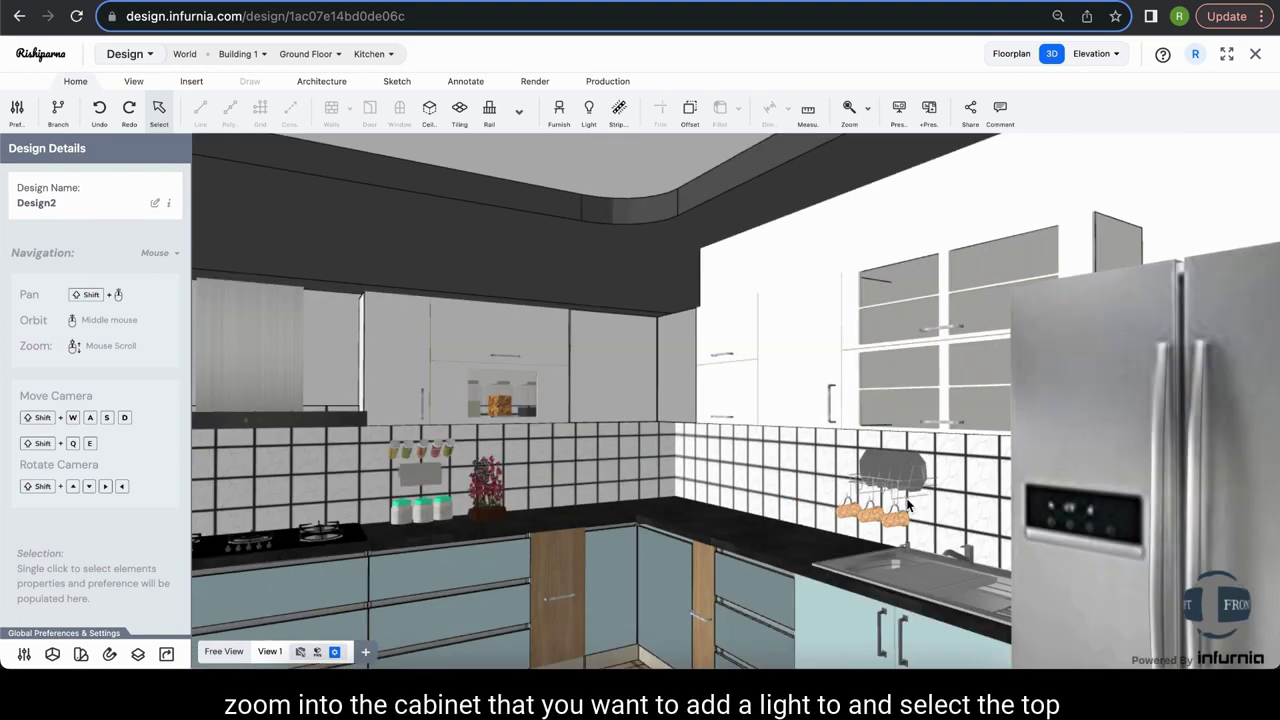
scroll(918, 339, "up", 2)
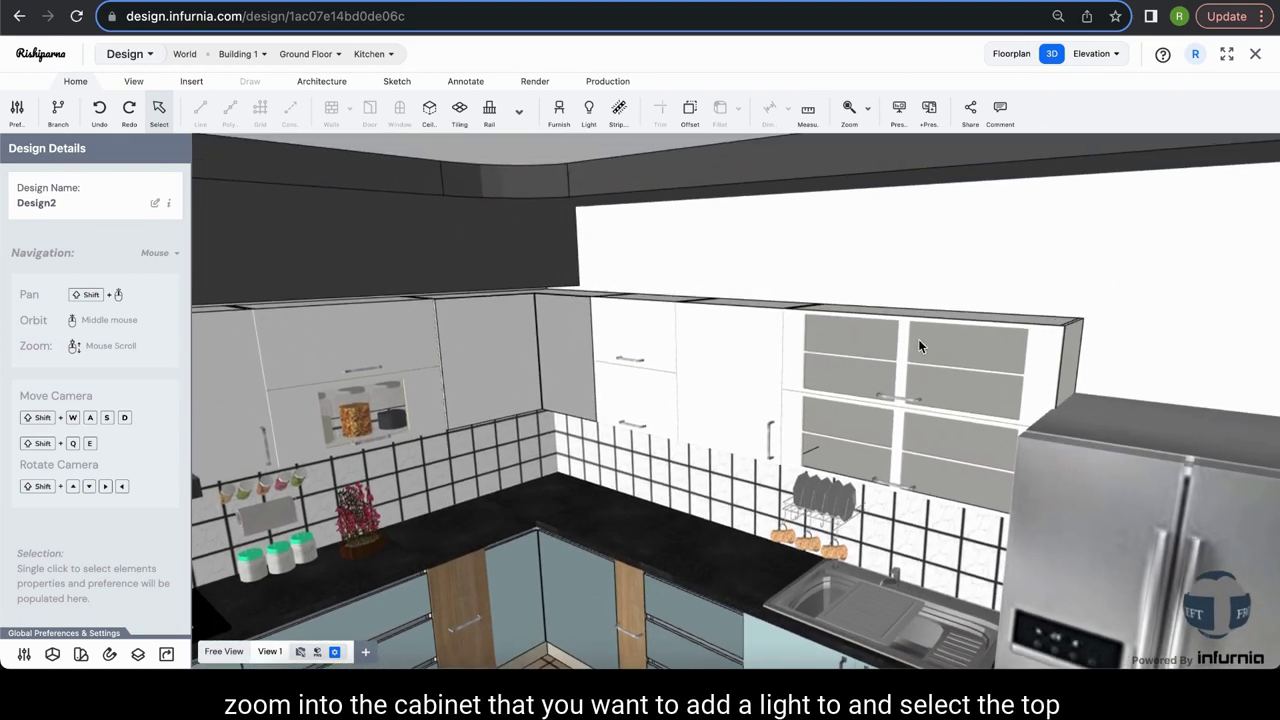
left_click(877, 315)
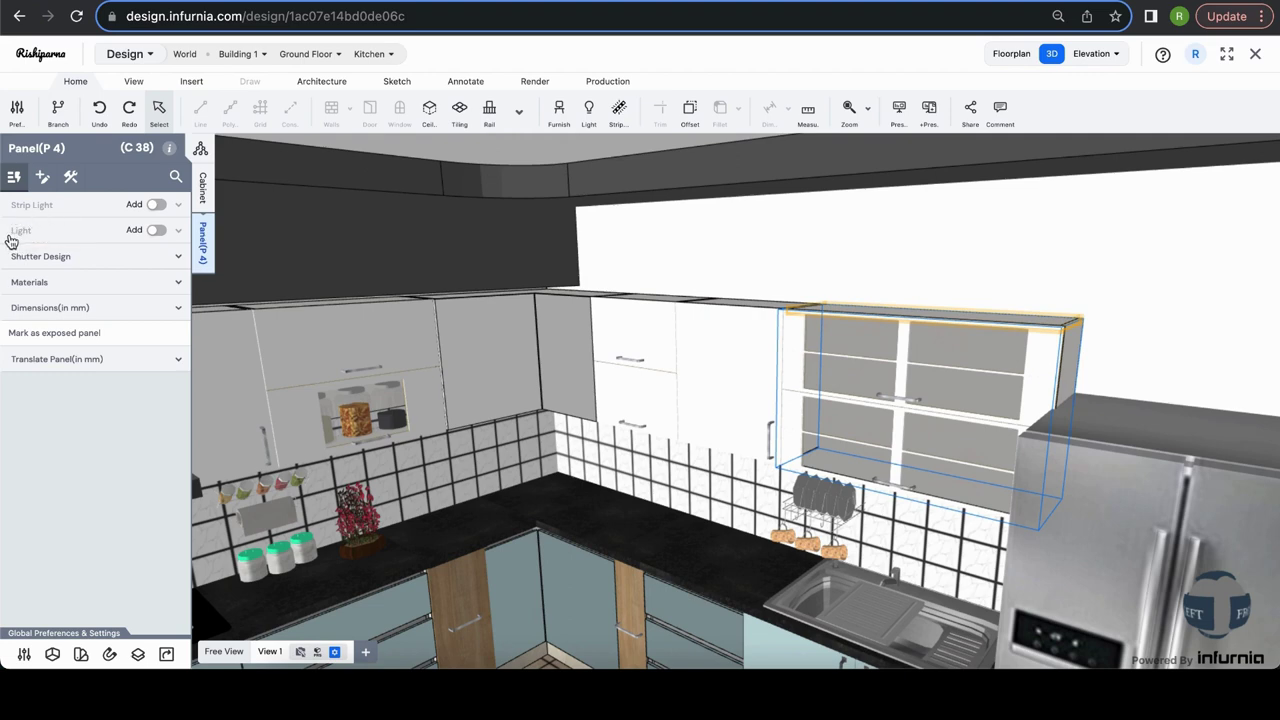
left_click(156, 205)
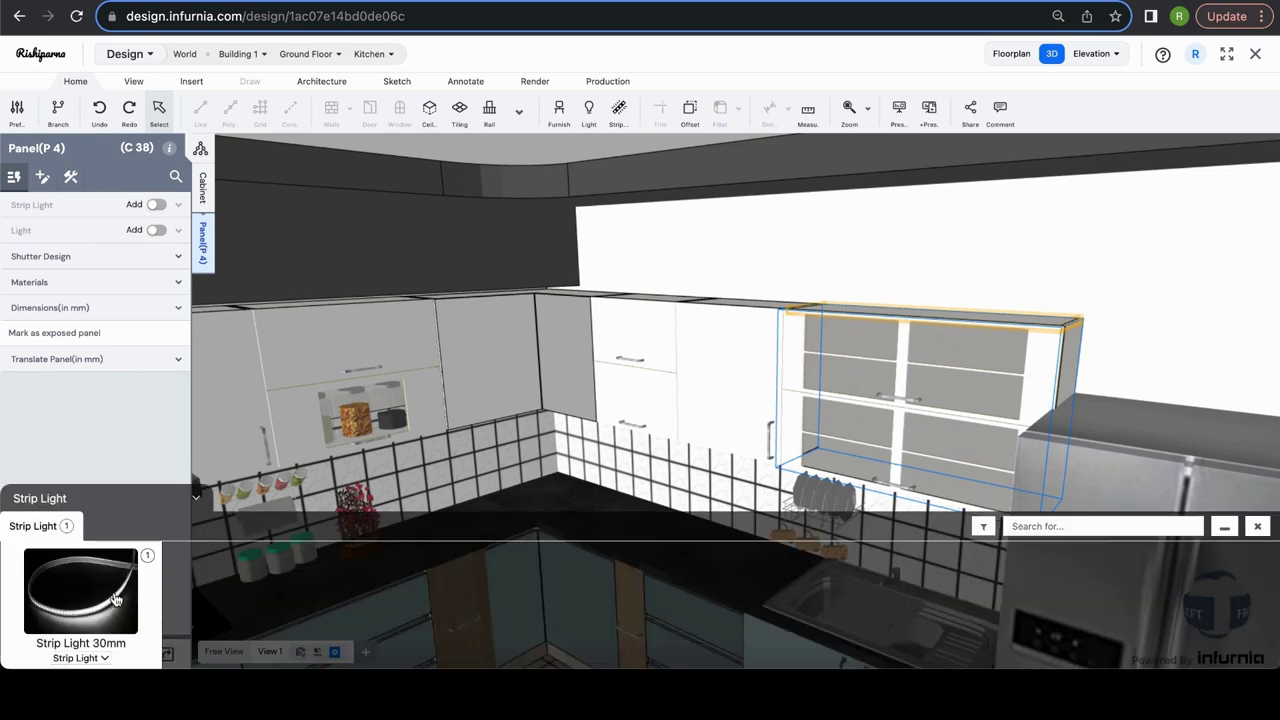
left_click(172, 282)
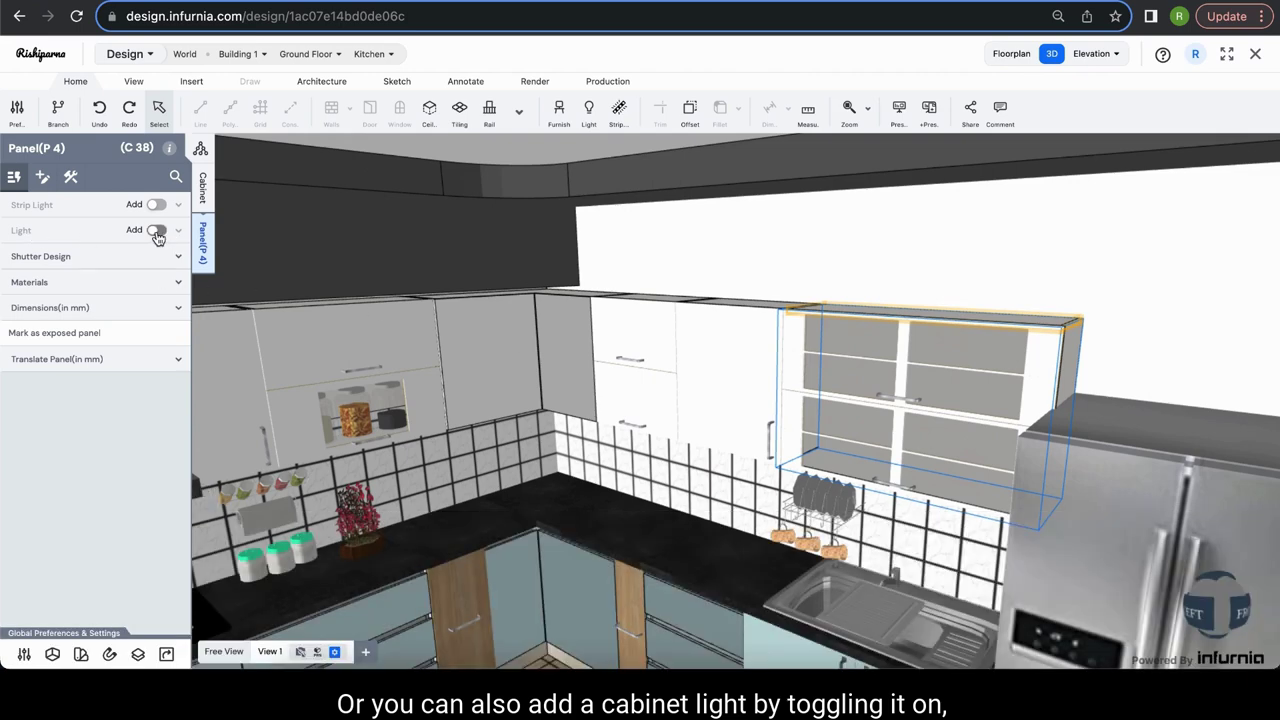
Add a cabinet light to the selected top panel and select the placed light to show its properties
left_click(156, 230)
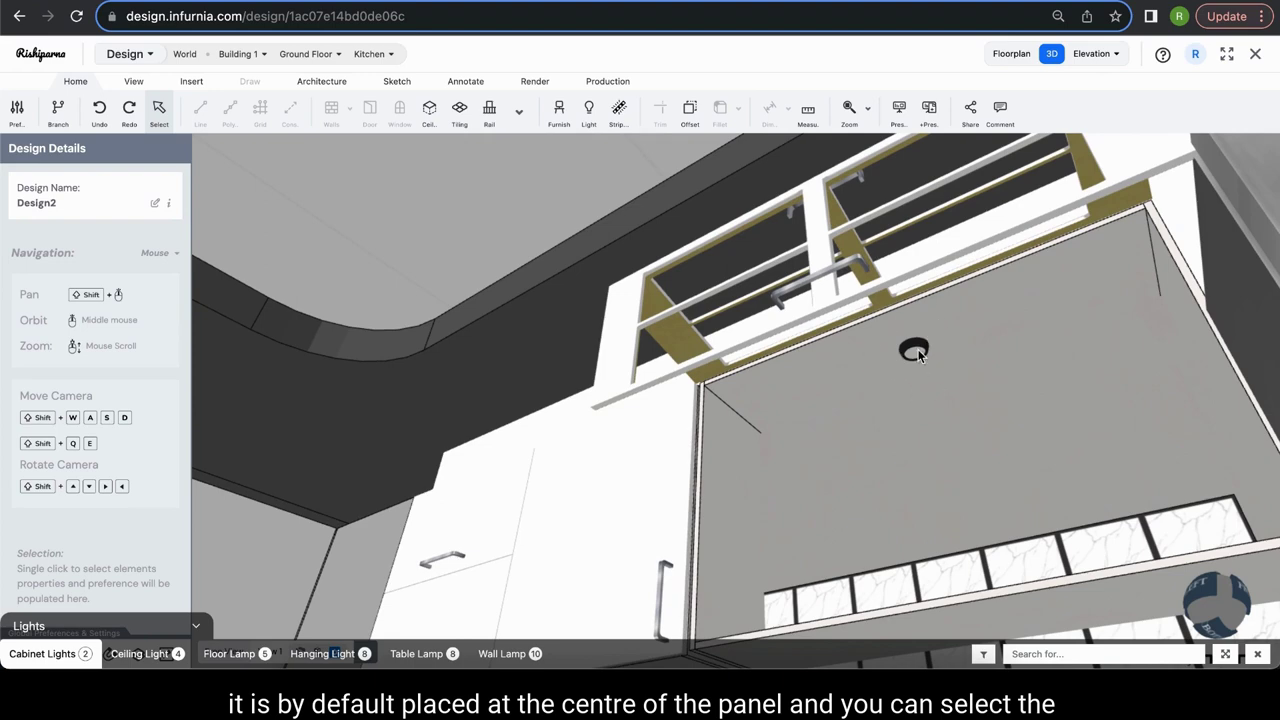
left_click(916, 351)
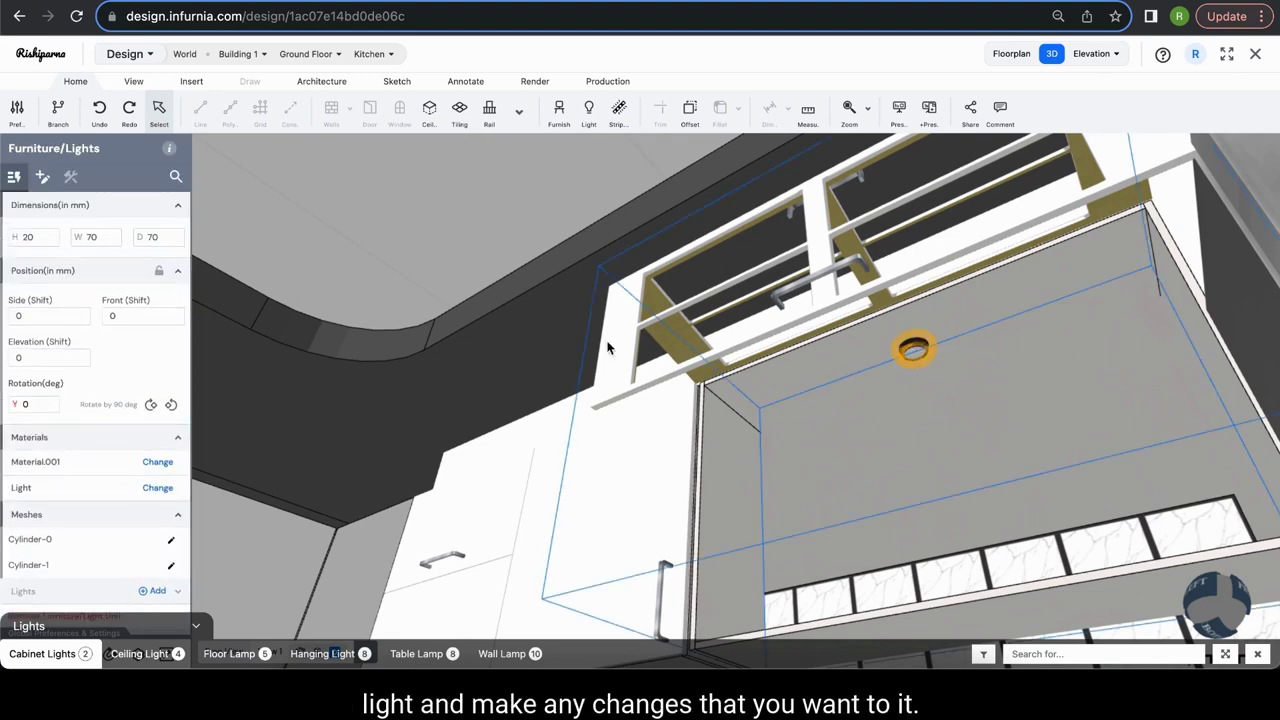
Replace the top panel's cabinet light with a strip light, and select the strip to check its properties
scroll(46, 457, "down", 1)
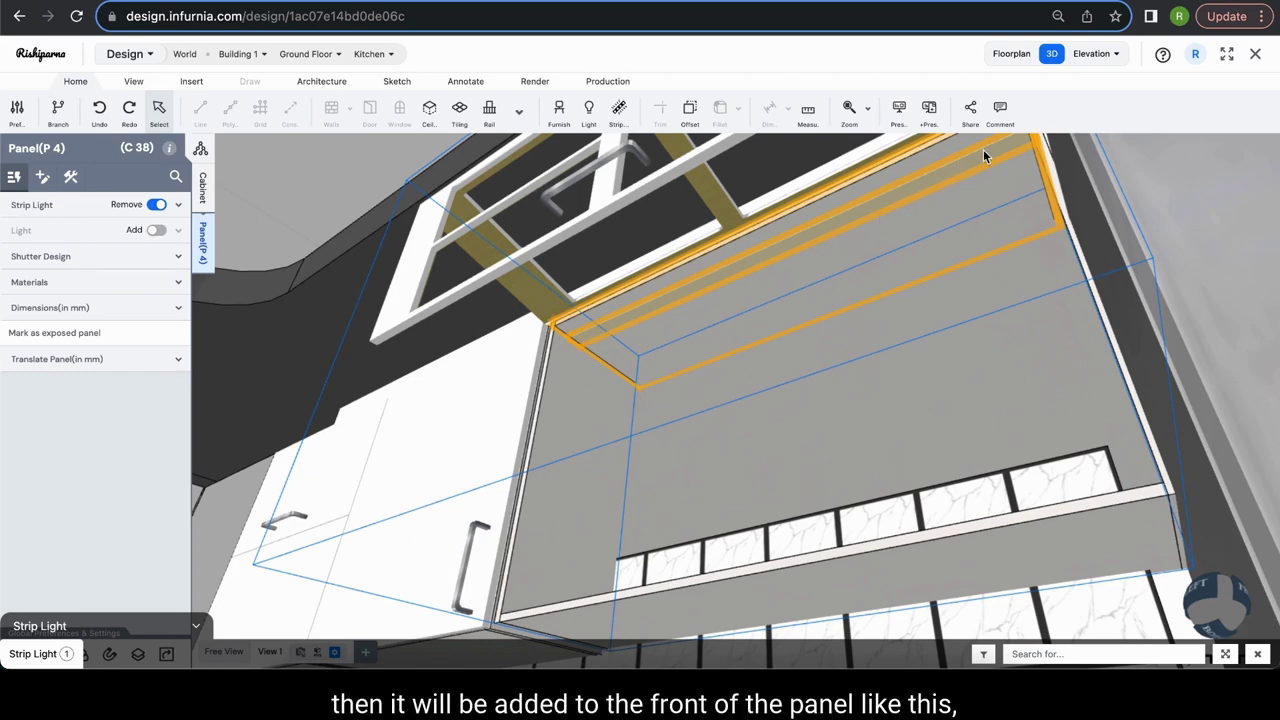
left_click(665, 300)
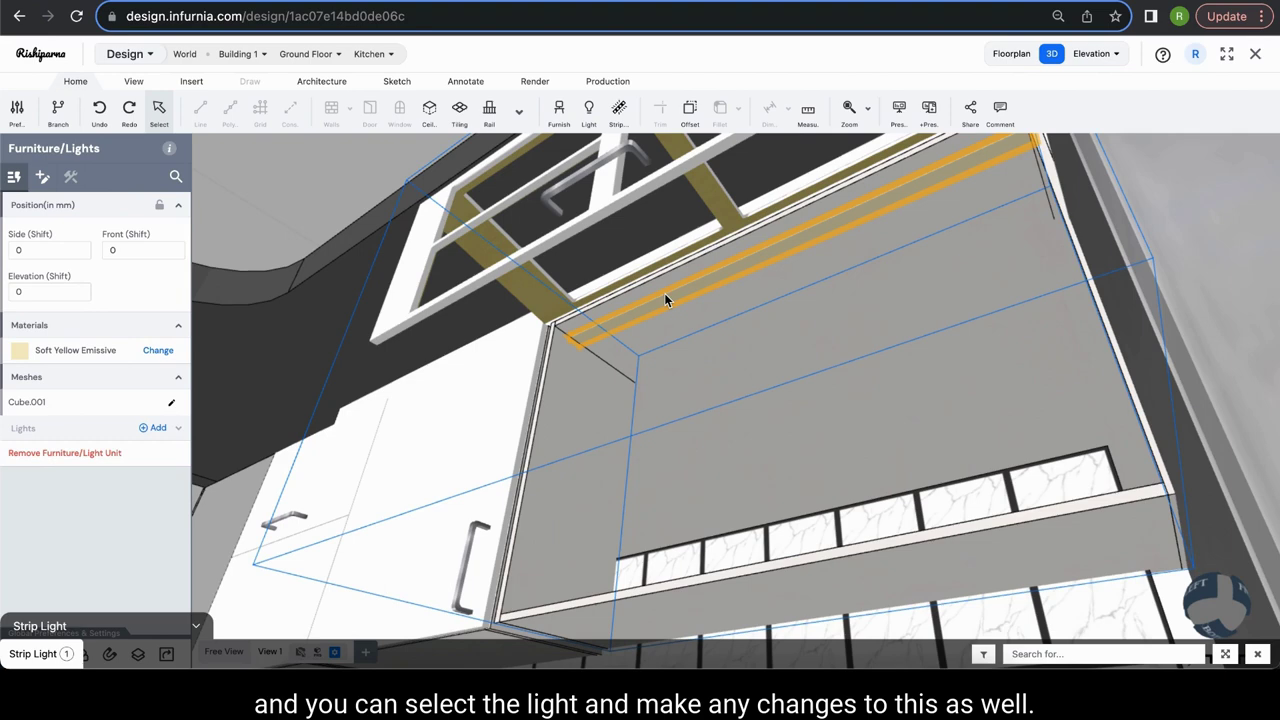
key("Delete")
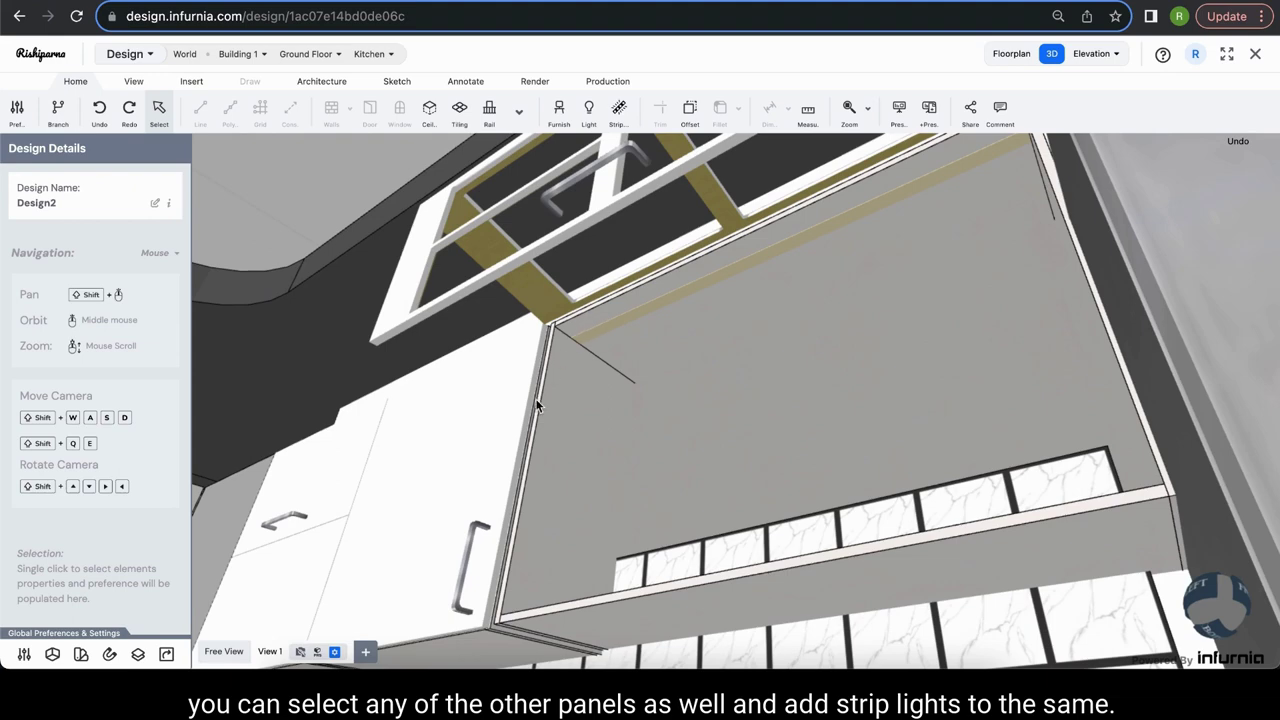
Select the bottom panel of the same wall cabinet and add the Strip Light 30mm to it
left_click(745, 610)
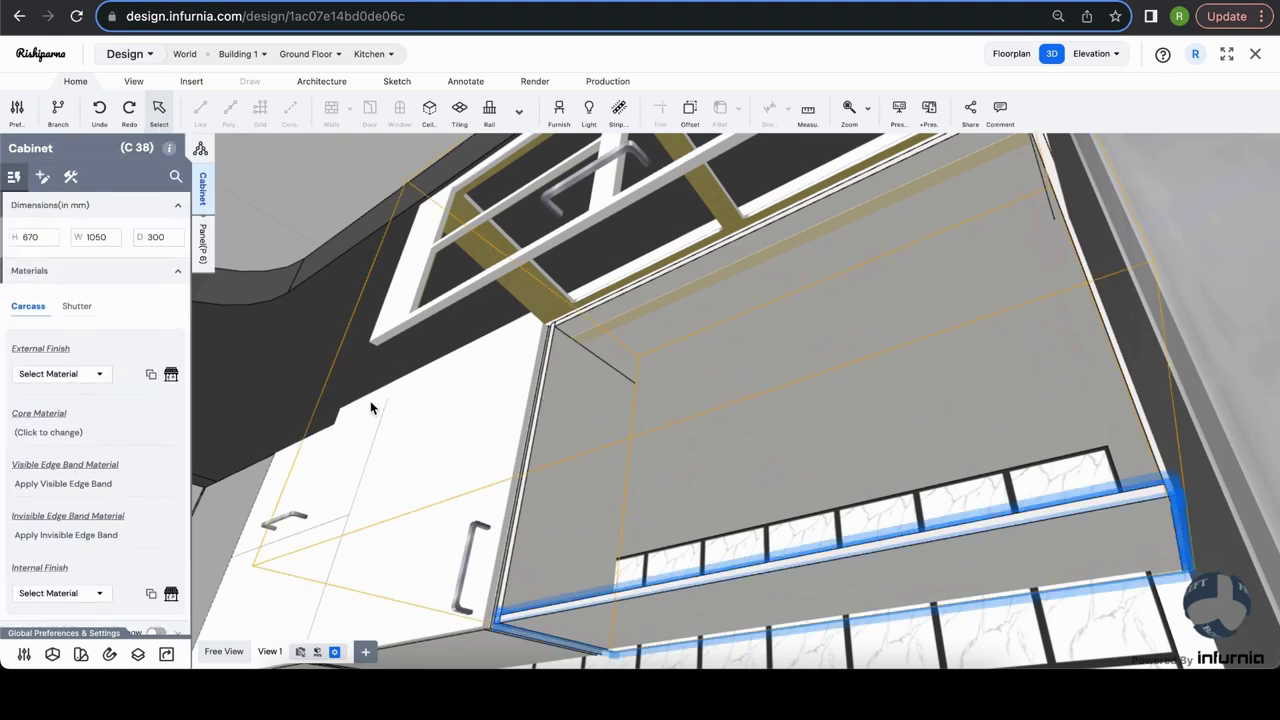
scroll(331, 356, "up", 5)
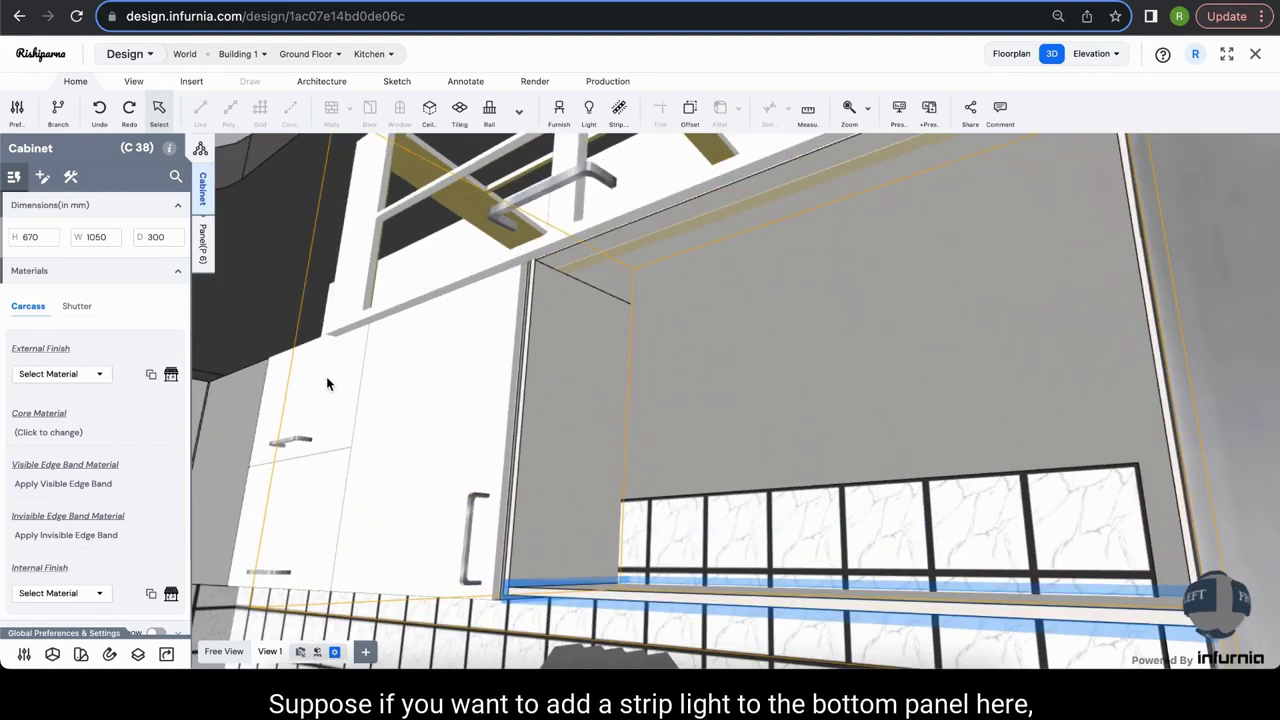
left_click_drag(748, 515, 700, 378)
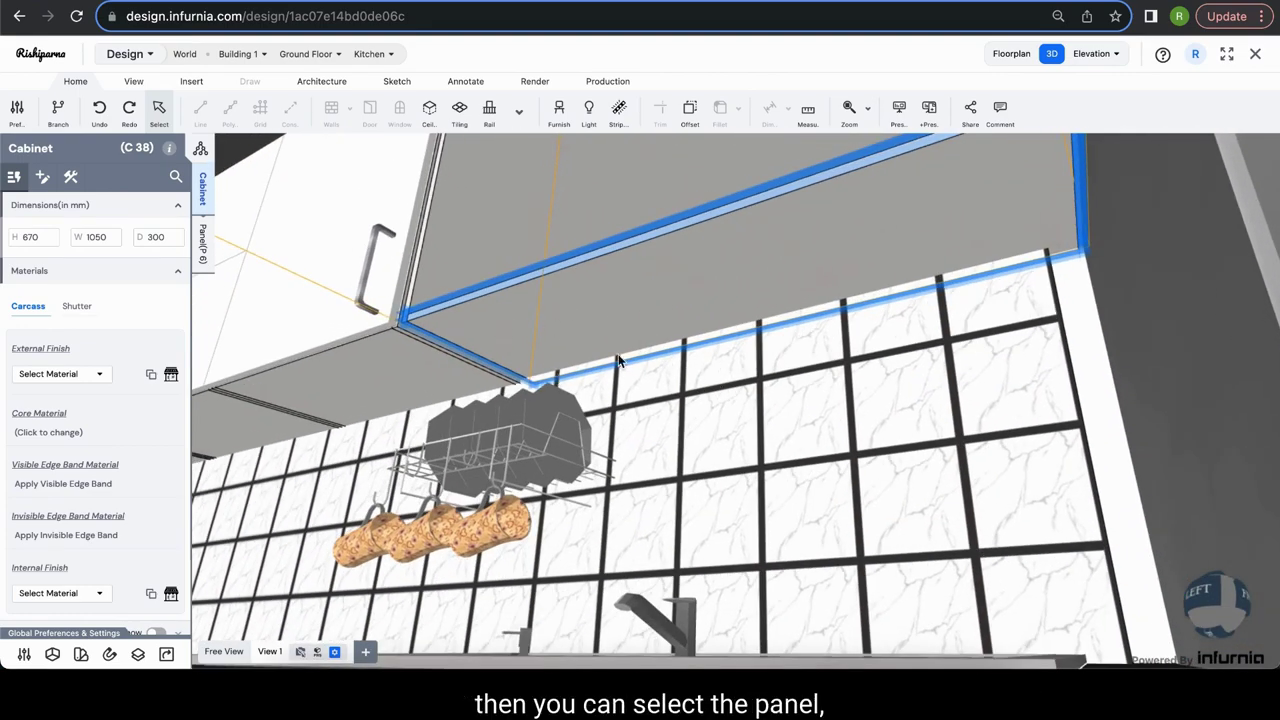
left_click(202, 242)
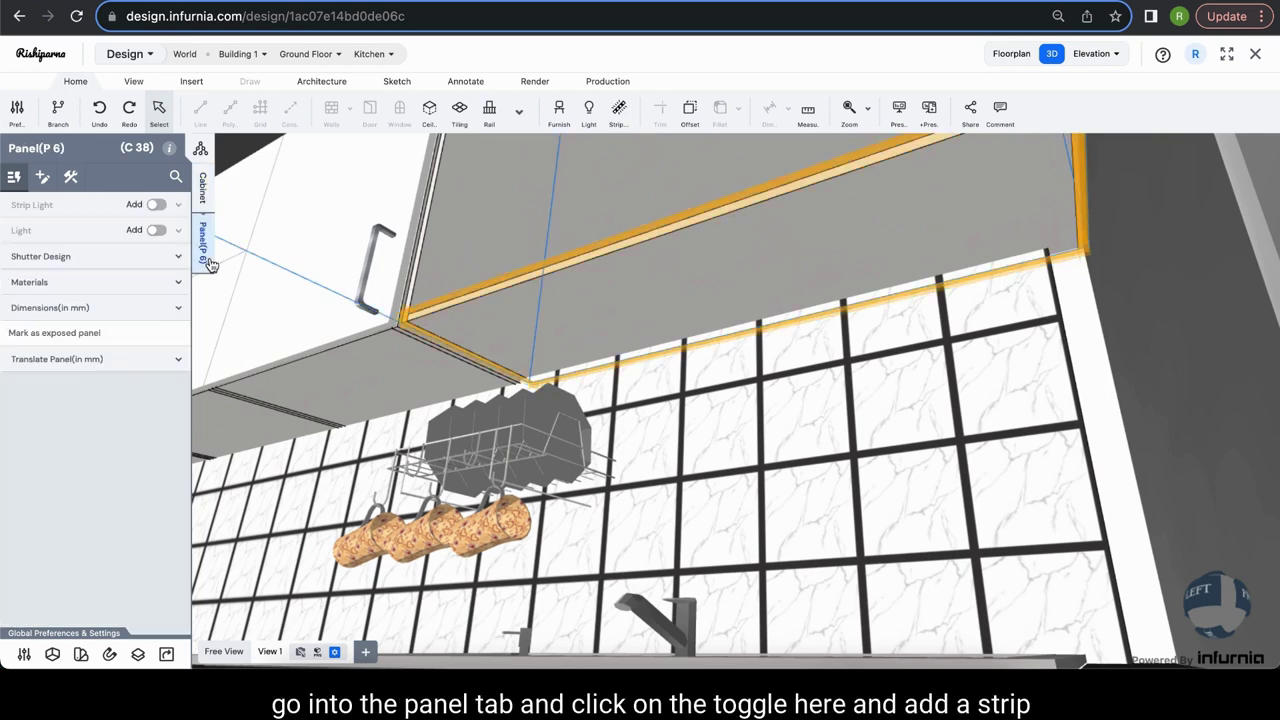
left_click(157, 206)
left_click(86, 610)
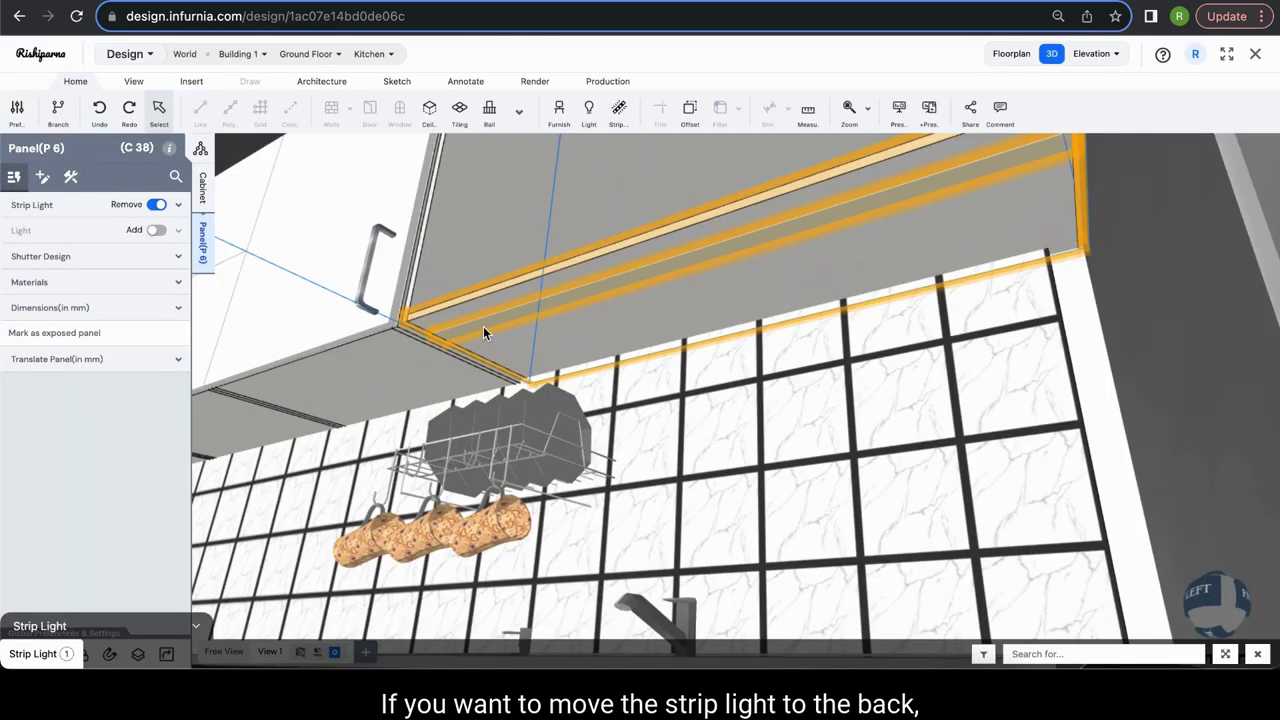
Shift the bottom panel's strip light towards the back by setting its front shift to -200 mm
left_click(482, 326)
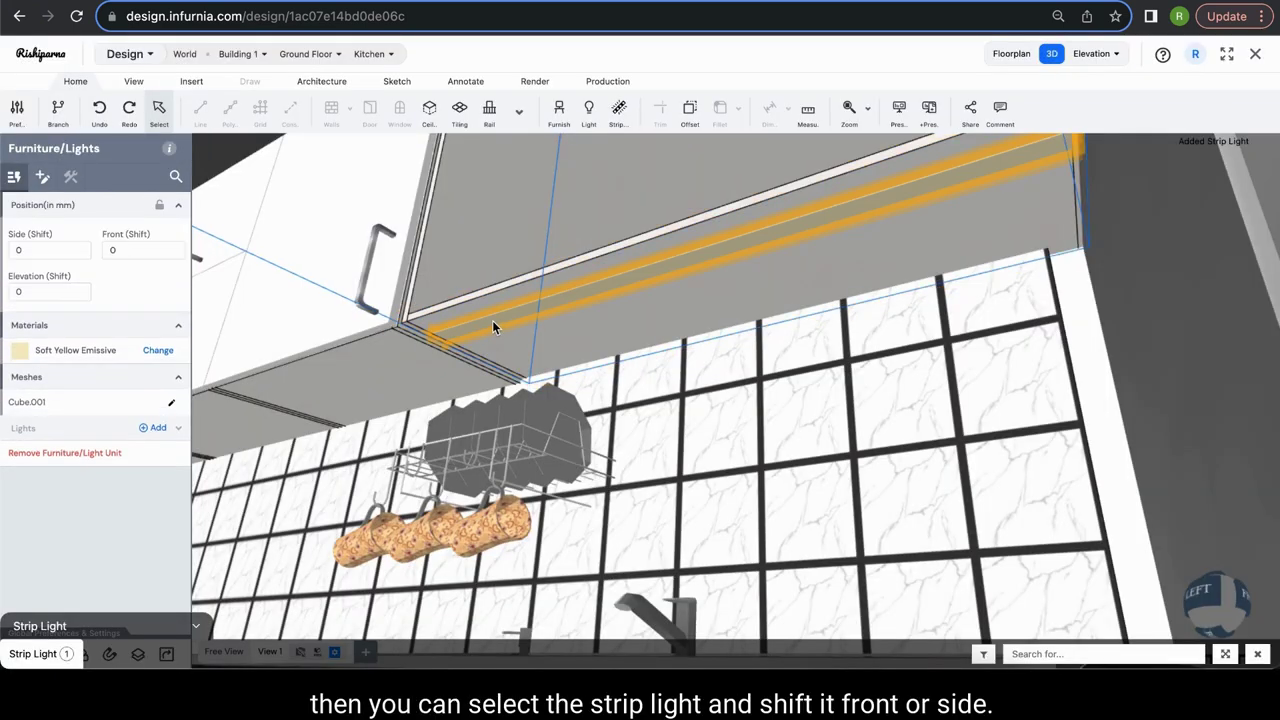
left_click(107, 250)
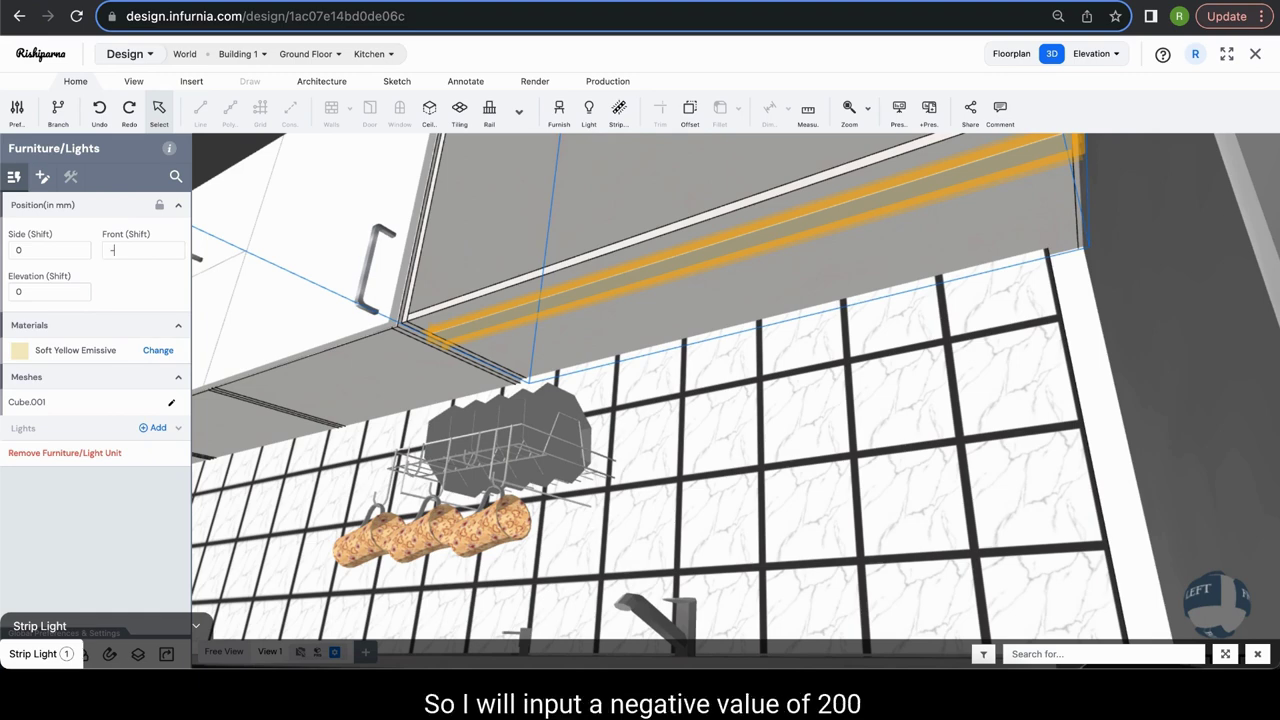
type("-200")
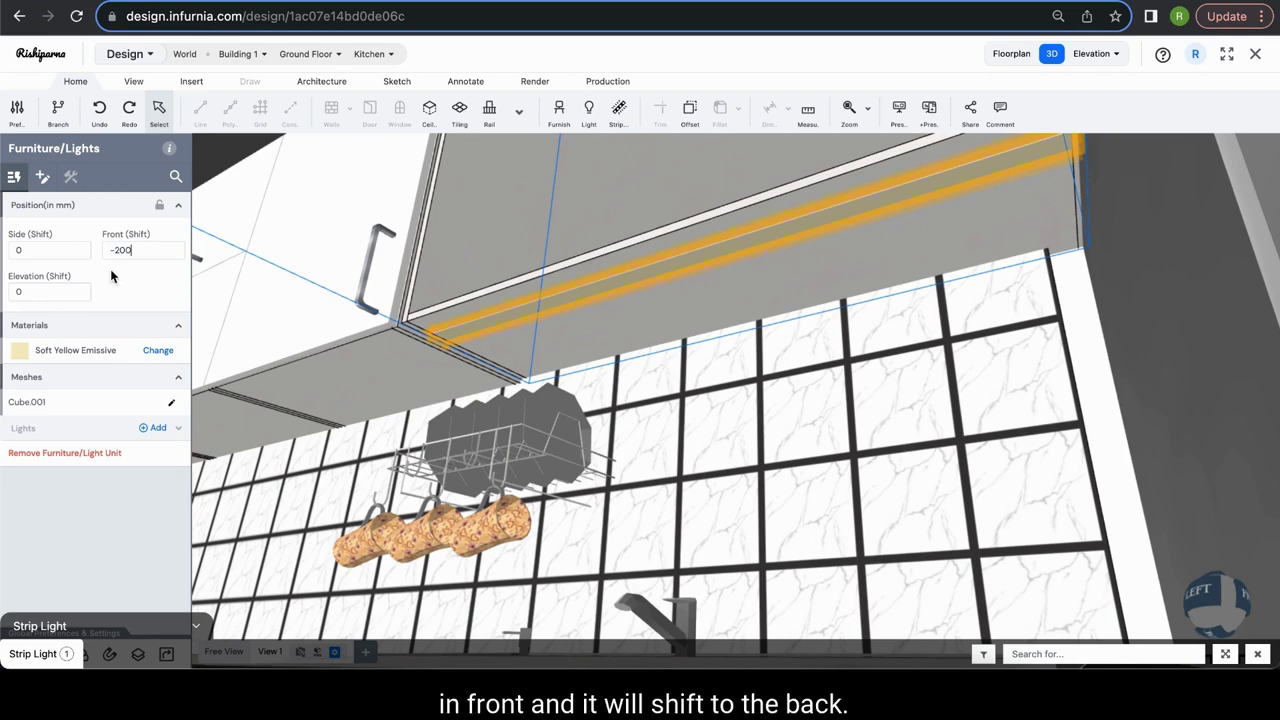
key("Return")
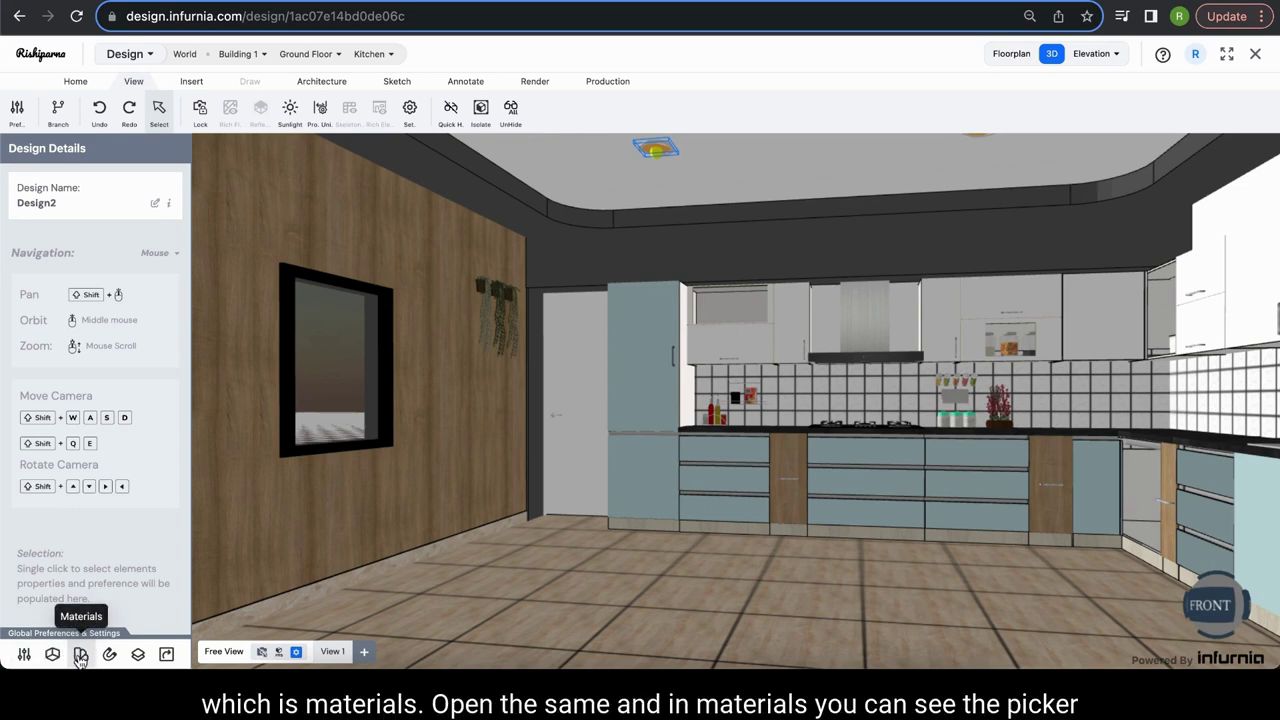
Use the material picker on the tall blue cabinet's shutter and review its laminate in the Material Editor
left_click(80, 655)
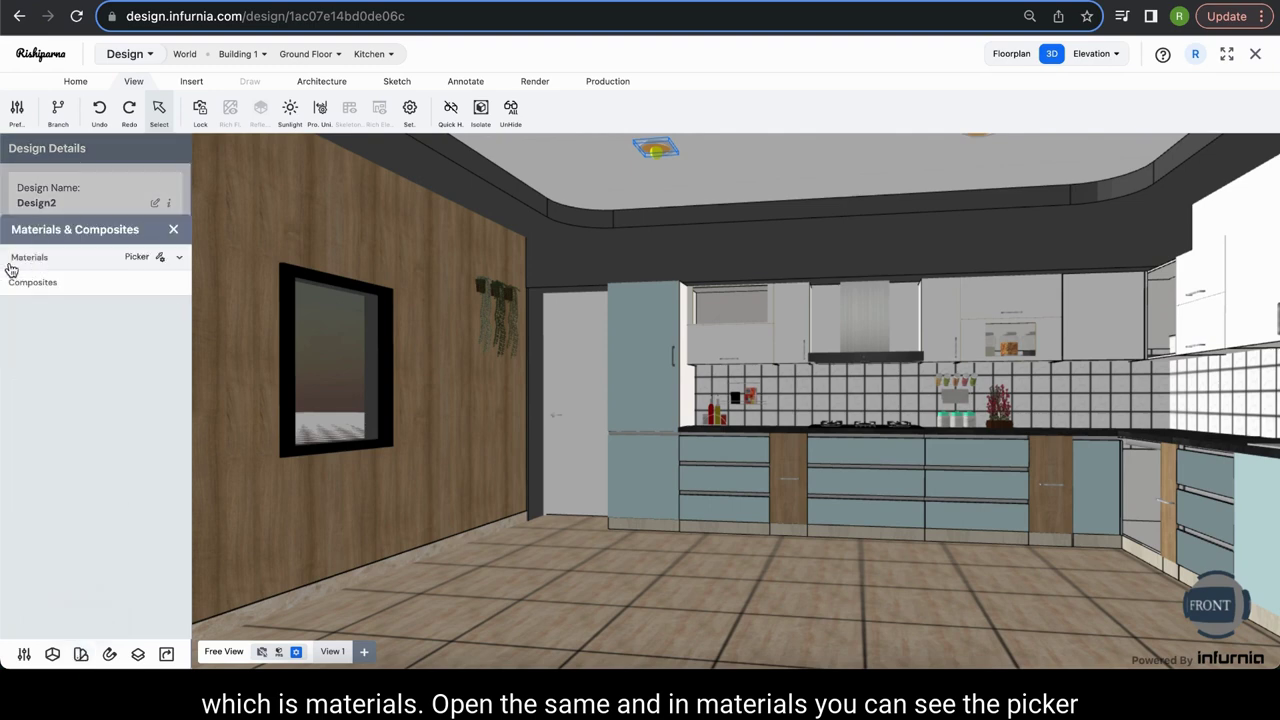
left_click(140, 260)
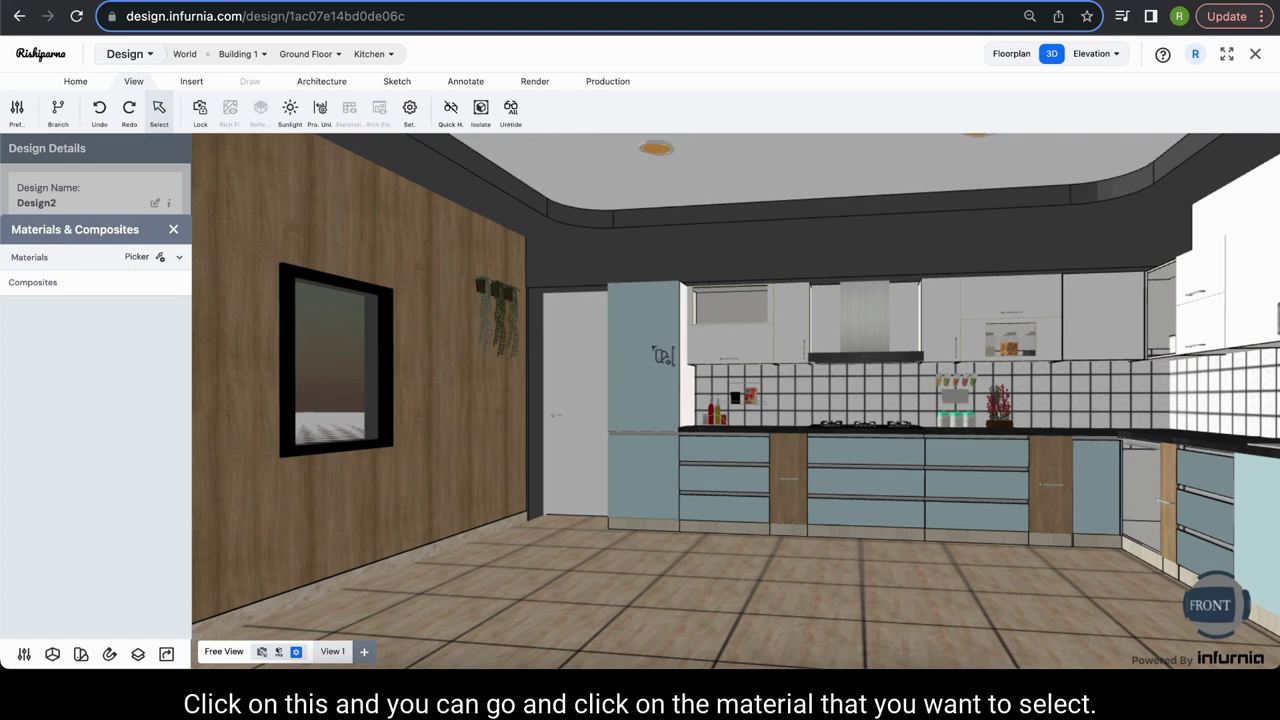
left_click(651, 346)
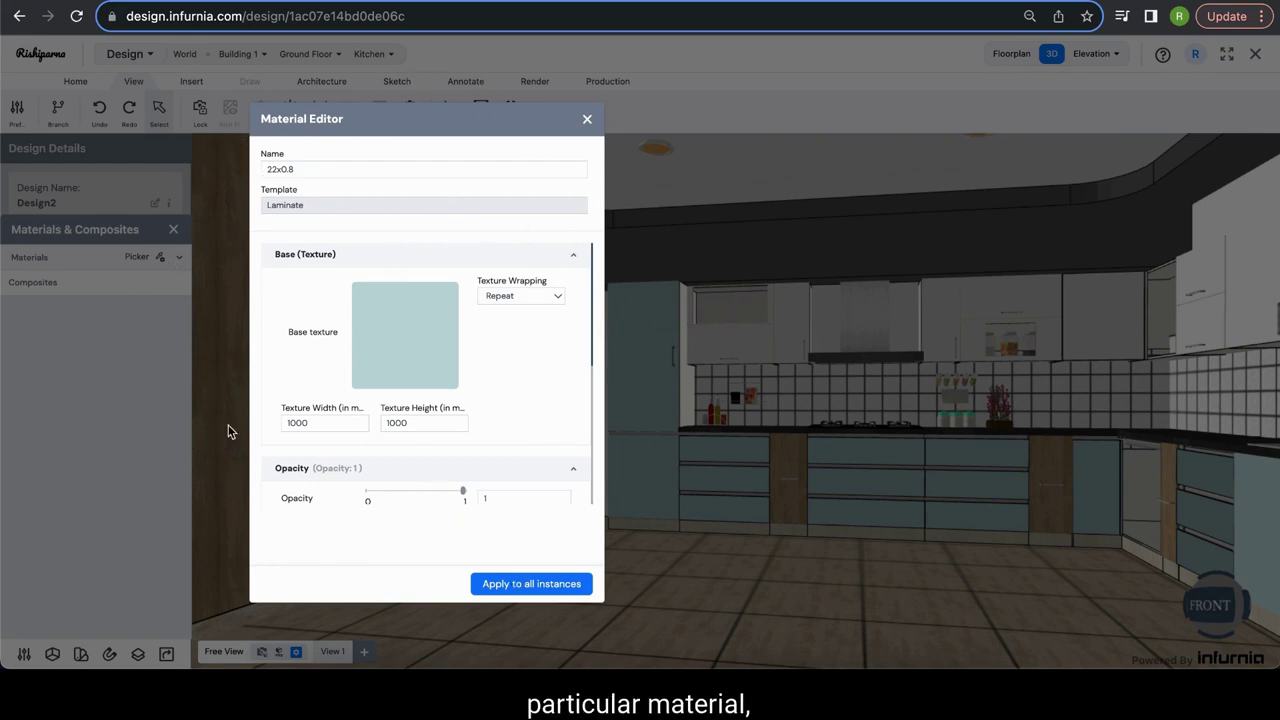
scroll(379, 430, "down", 5)
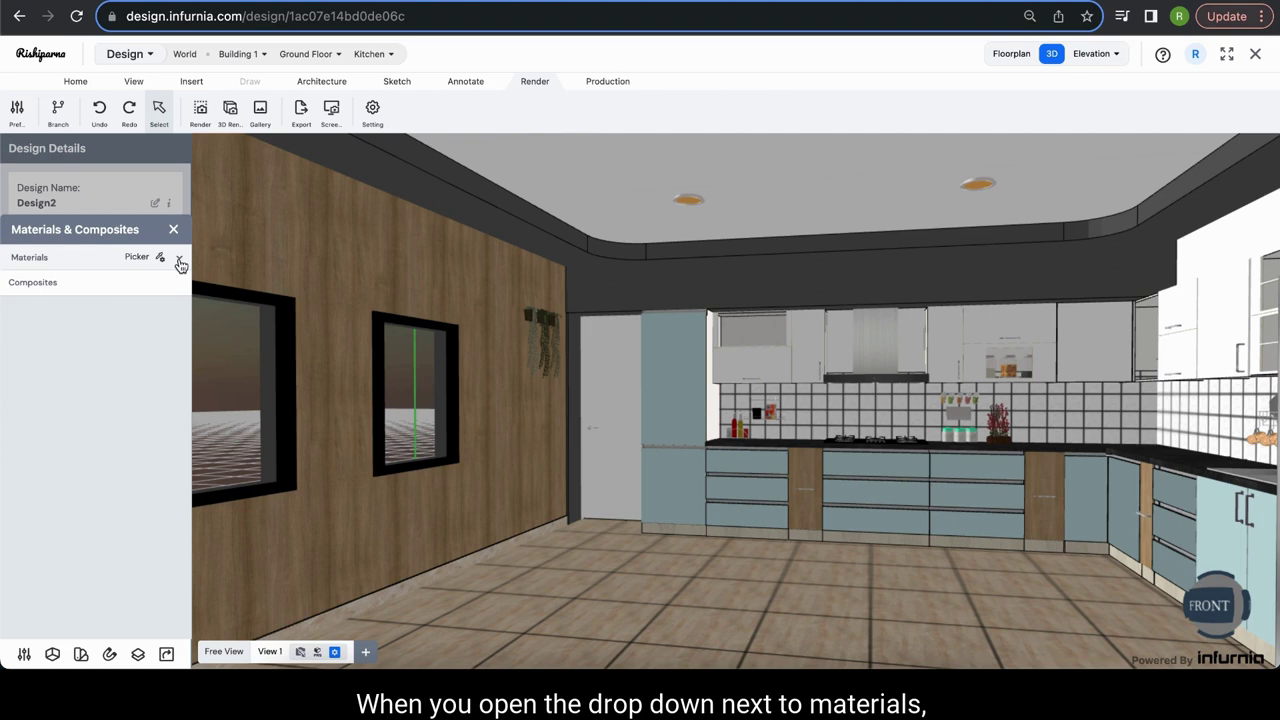
Browse the list of materials used in the design and open the 22x0.8 laminate in the Material Editor
left_click(179, 261)
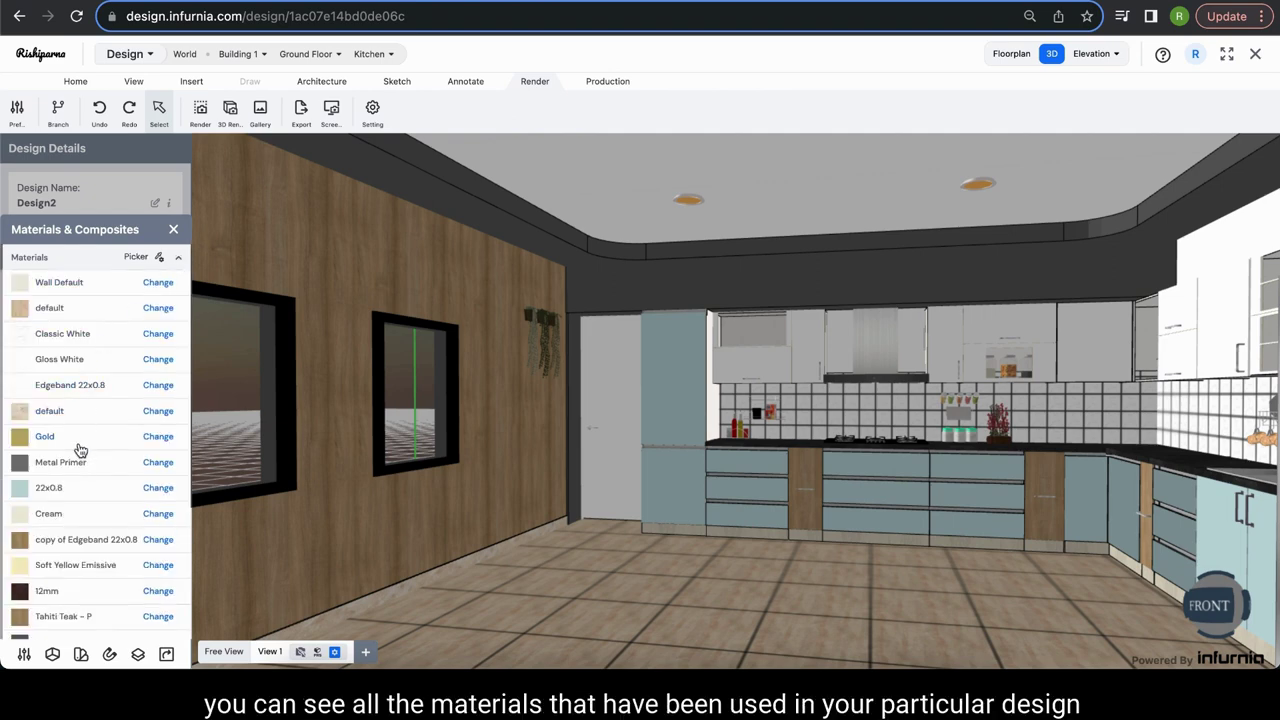
scroll(80, 450, "down", 4)
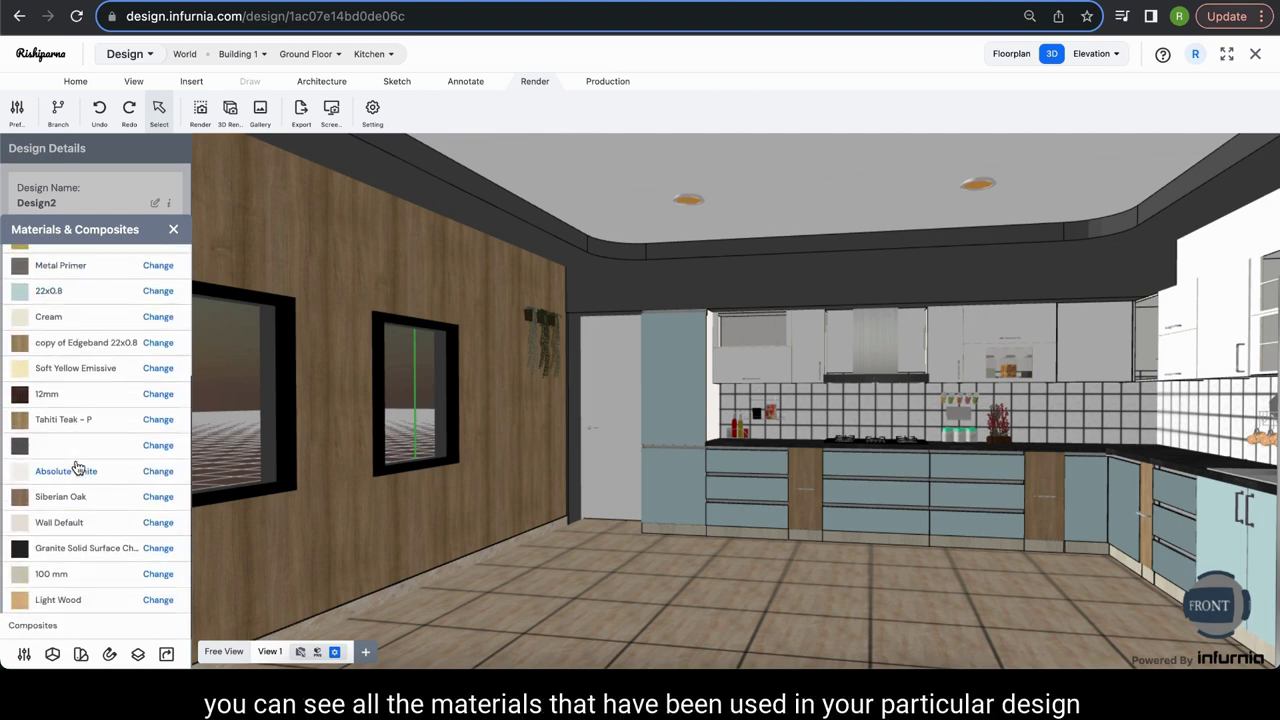
scroll(80, 460, "up", 4)
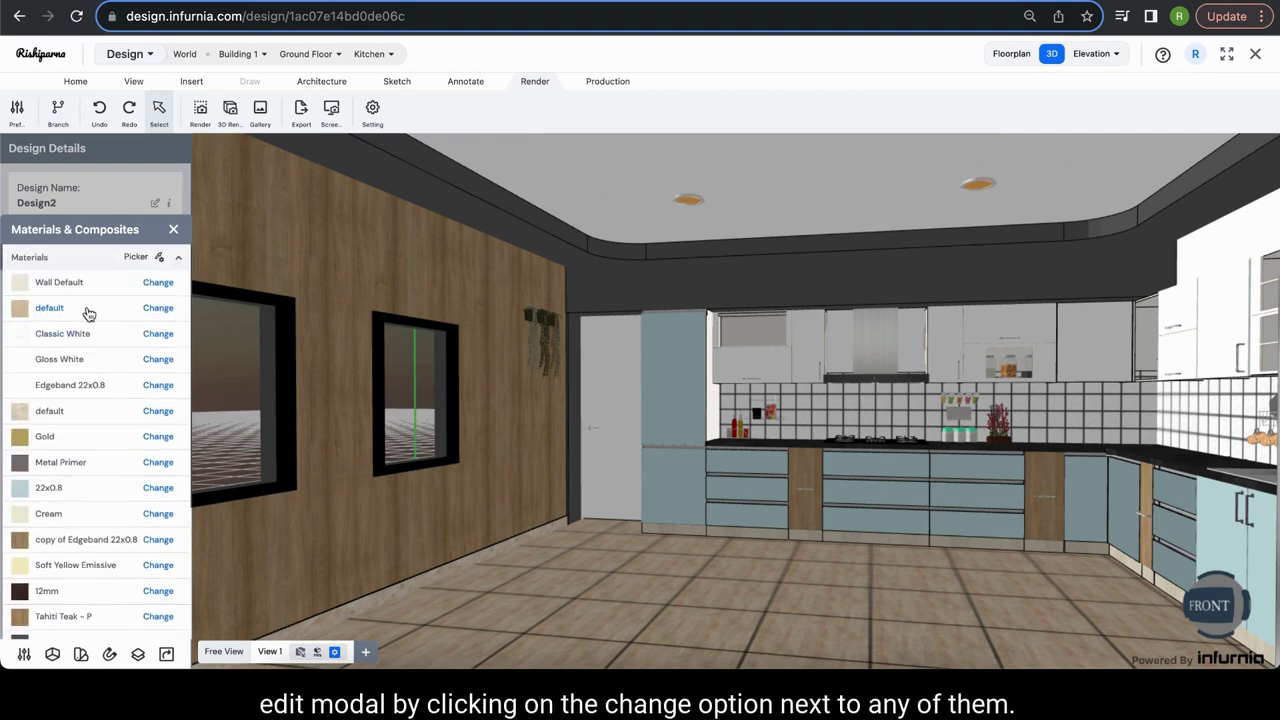
left_click(158, 309)
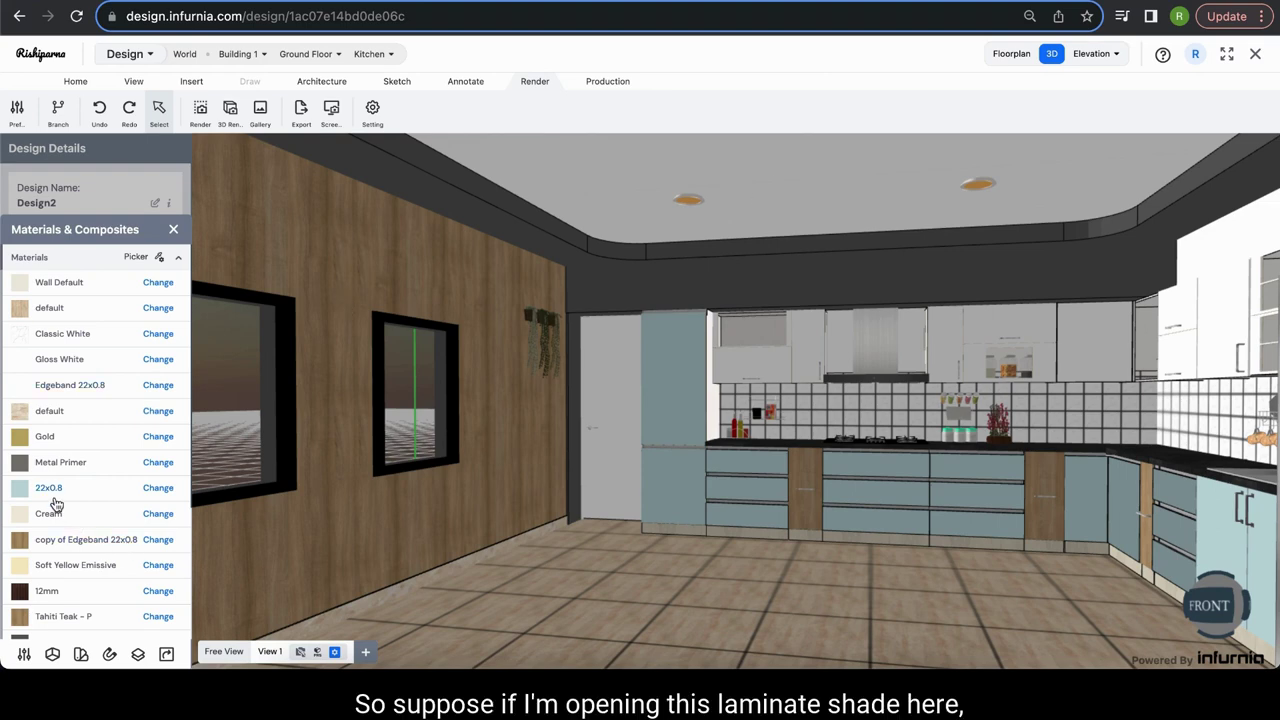
left_click(158, 490)
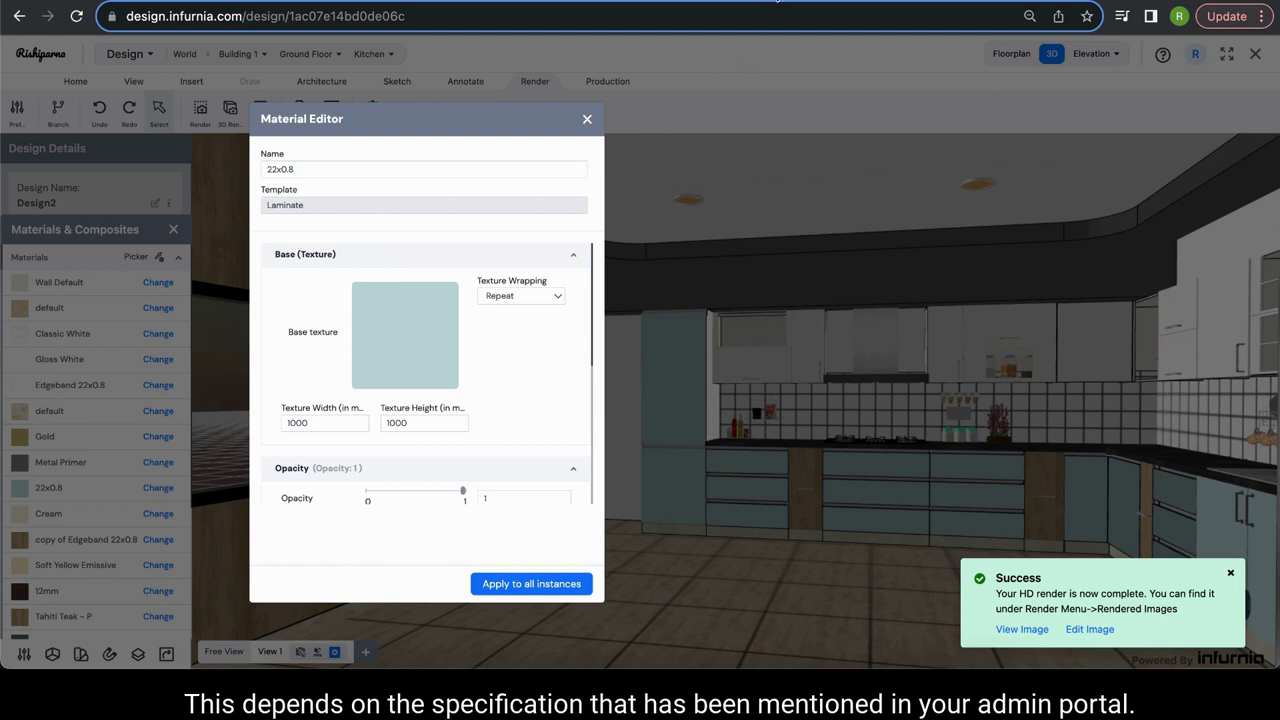
Switch to the Infurnia admin portal, close the open SKU properties, and find Sky Blue among the solid laminates
left_click(778, 1)
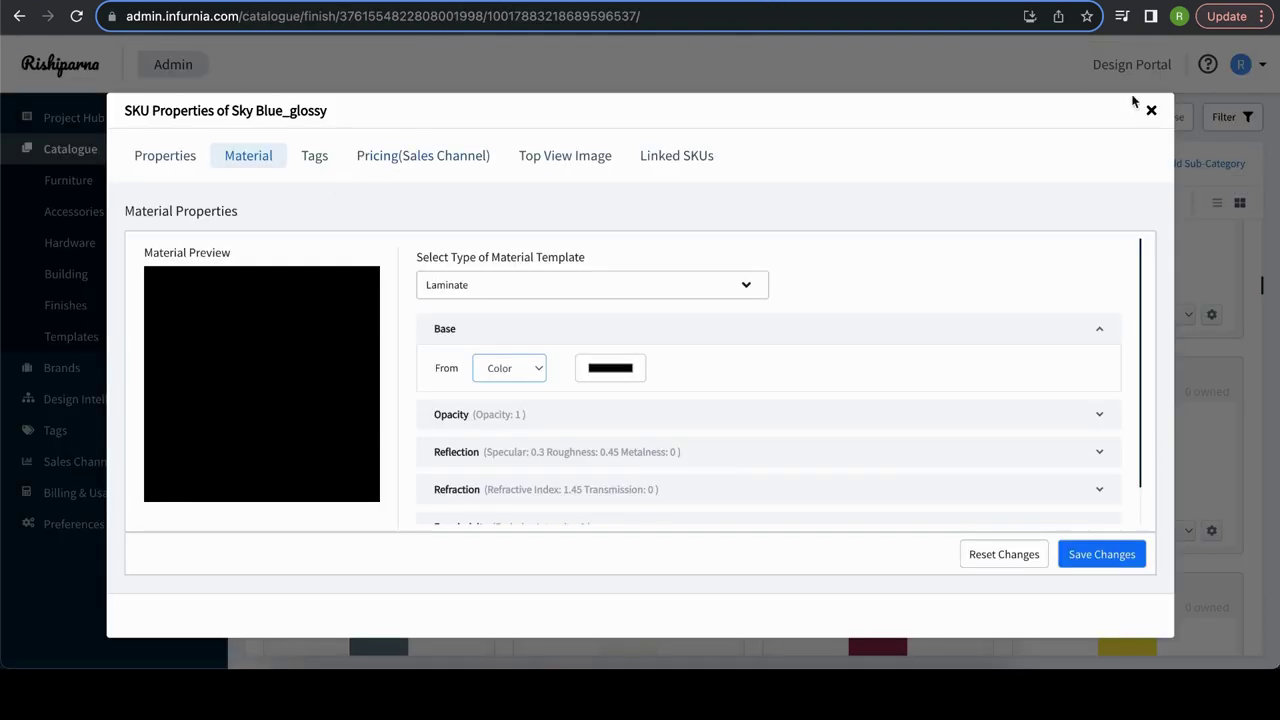
left_click(1151, 110)
scroll(854, 526, "down", 10)
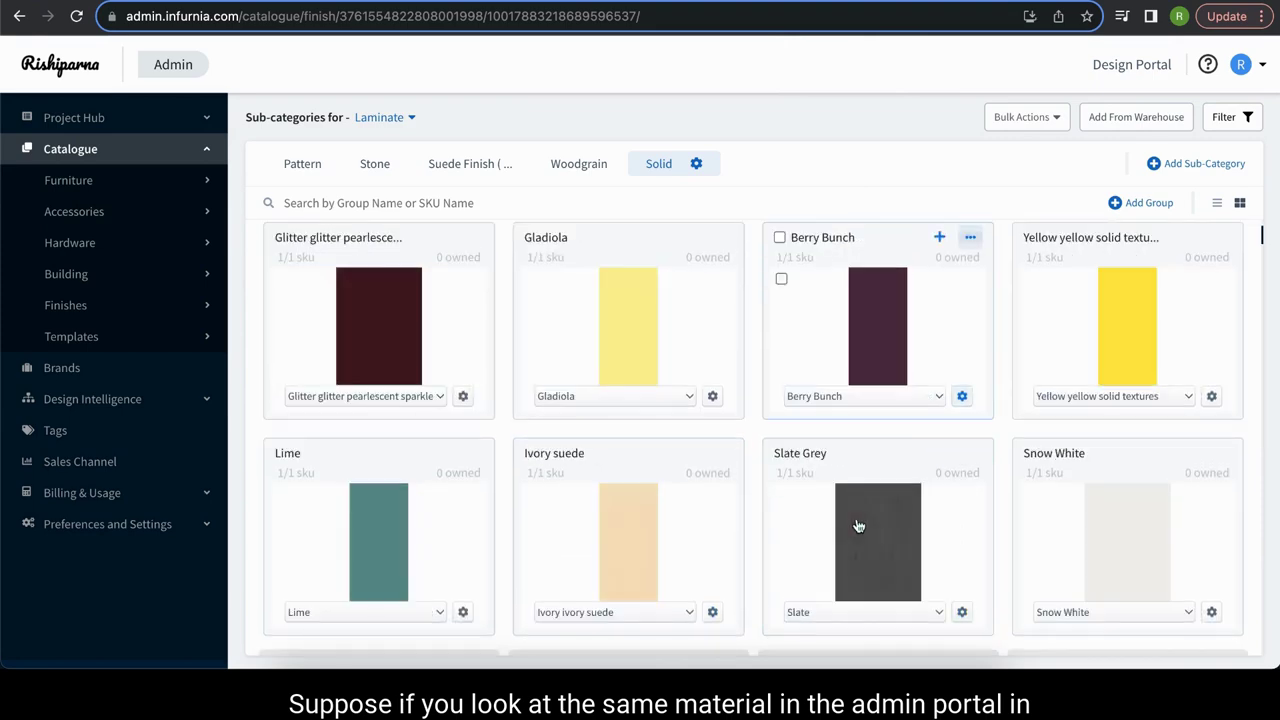
scroll(857, 524, "down", 5)
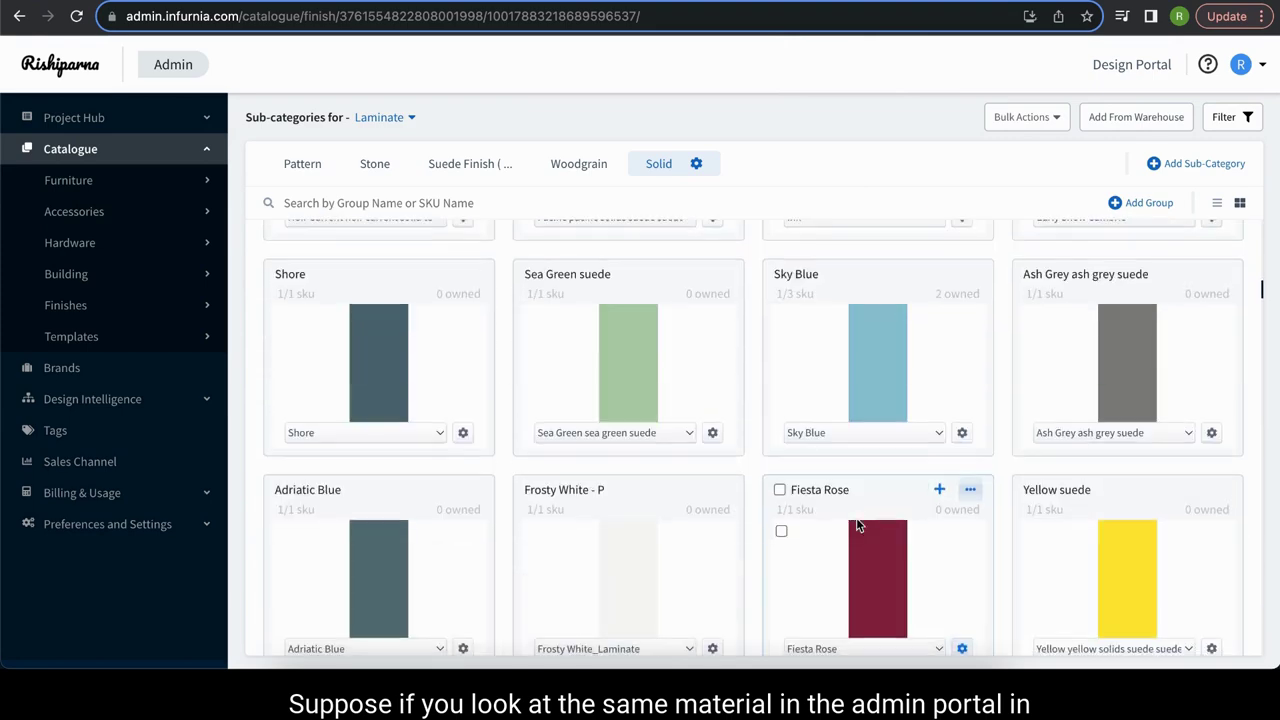
Choose the Sky Blue_glossy variant of the Sky Blue laminate and open its SKU properties for editing
left_click(835, 418)
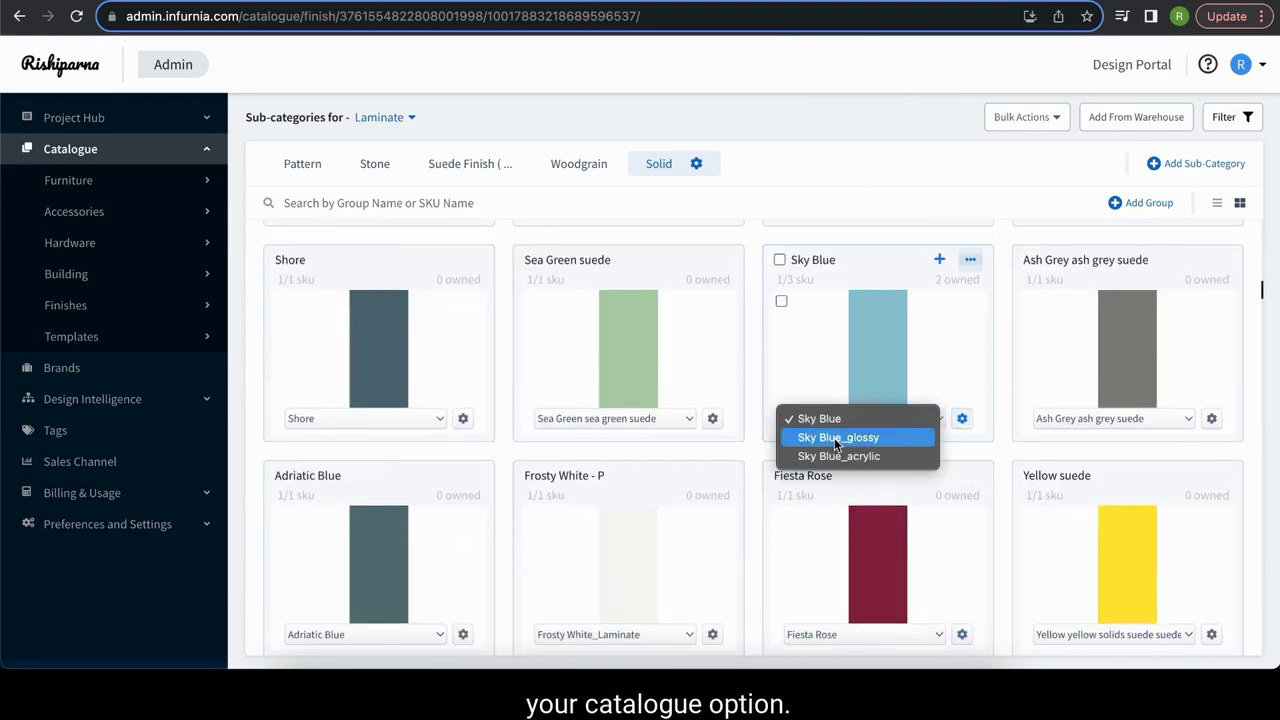
left_click(836, 438)
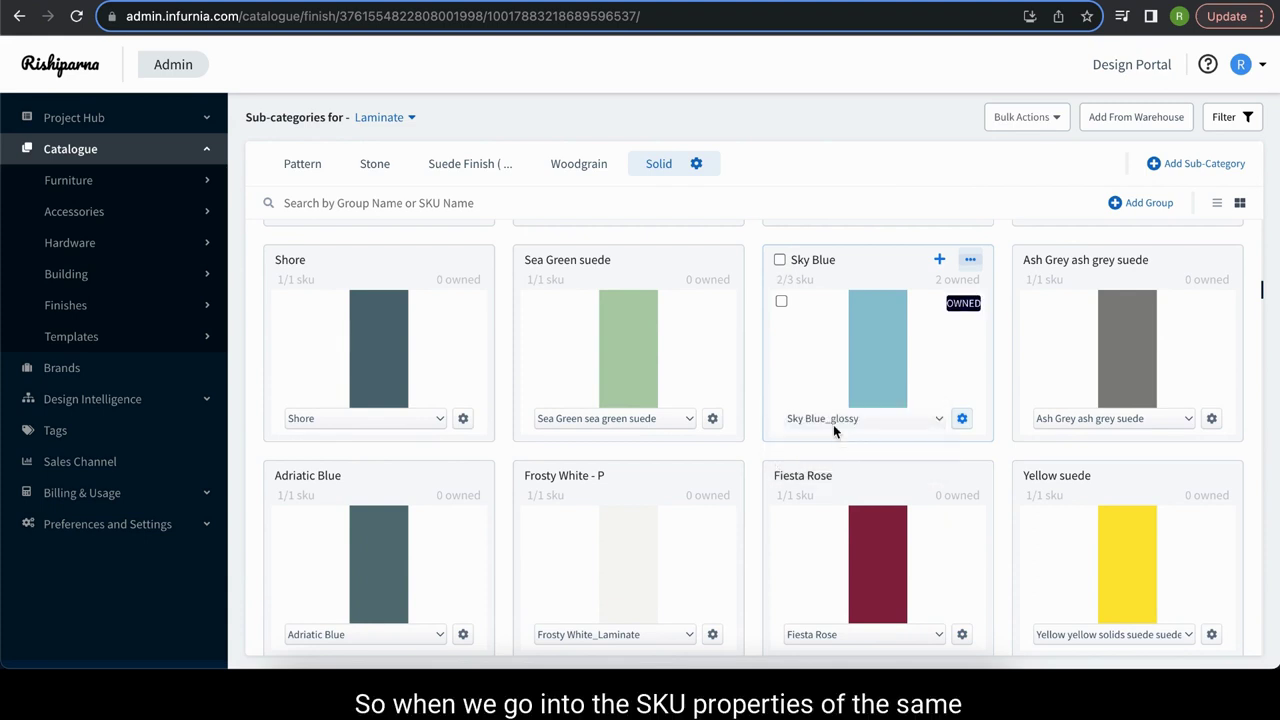
left_click(961, 420)
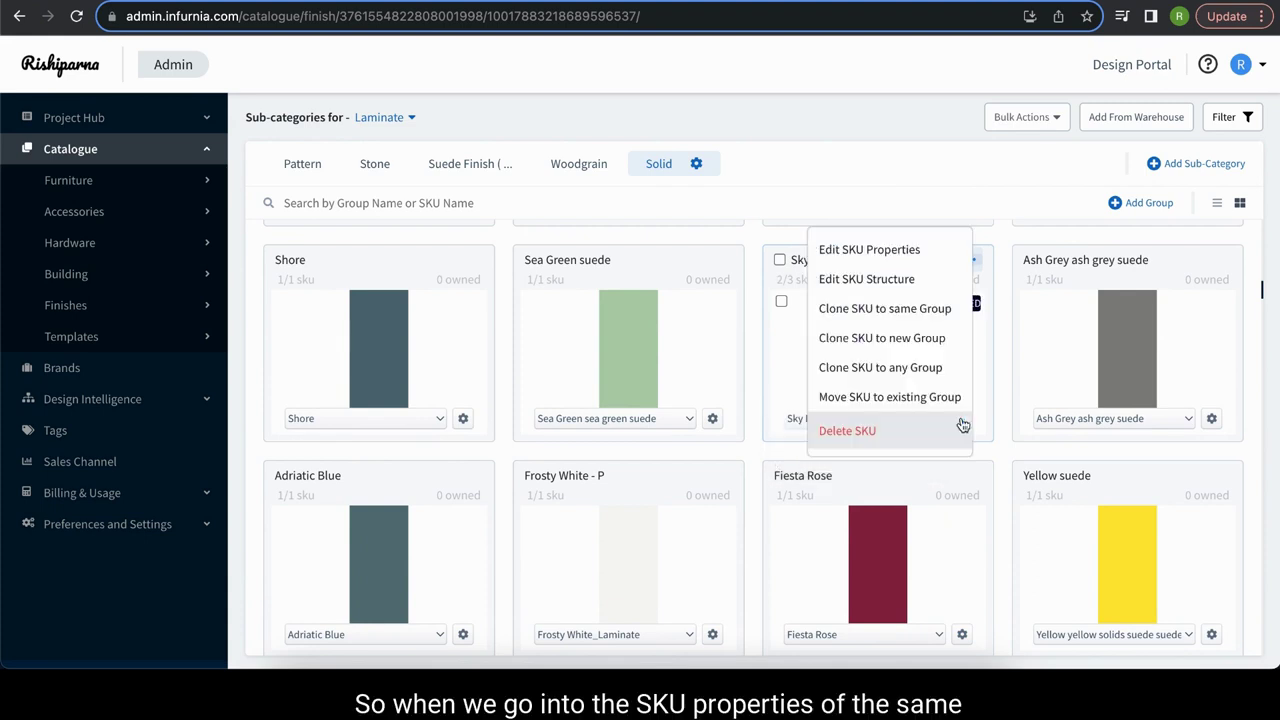
left_click(887, 249)
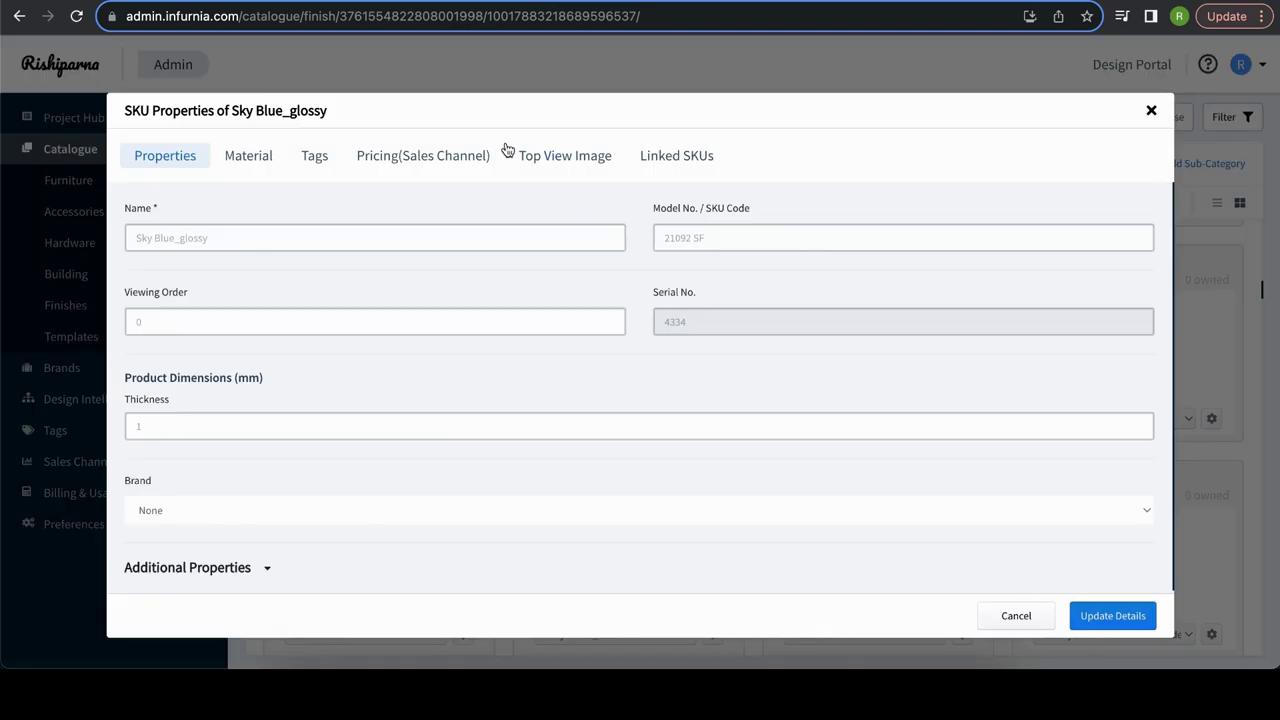
Show the material properties of Sky Blue_glossy and check its Base source options, keeping Texture
left_click(263, 165)
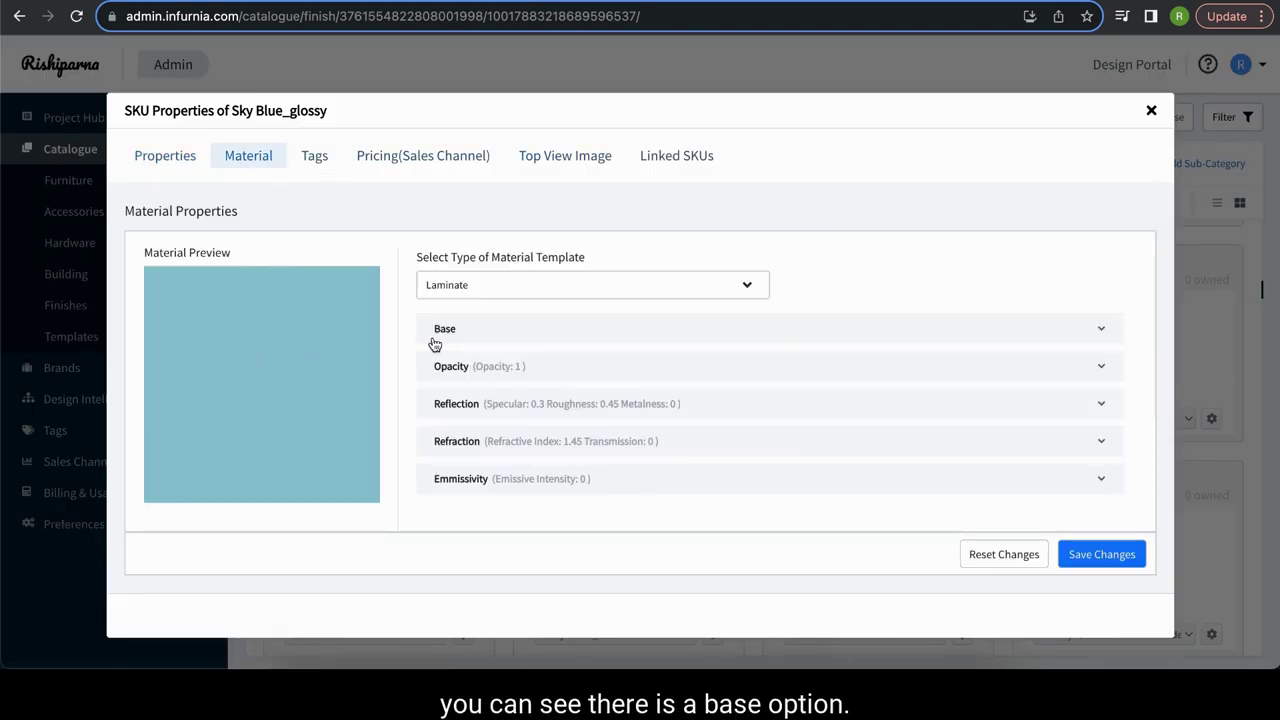
left_click(497, 339)
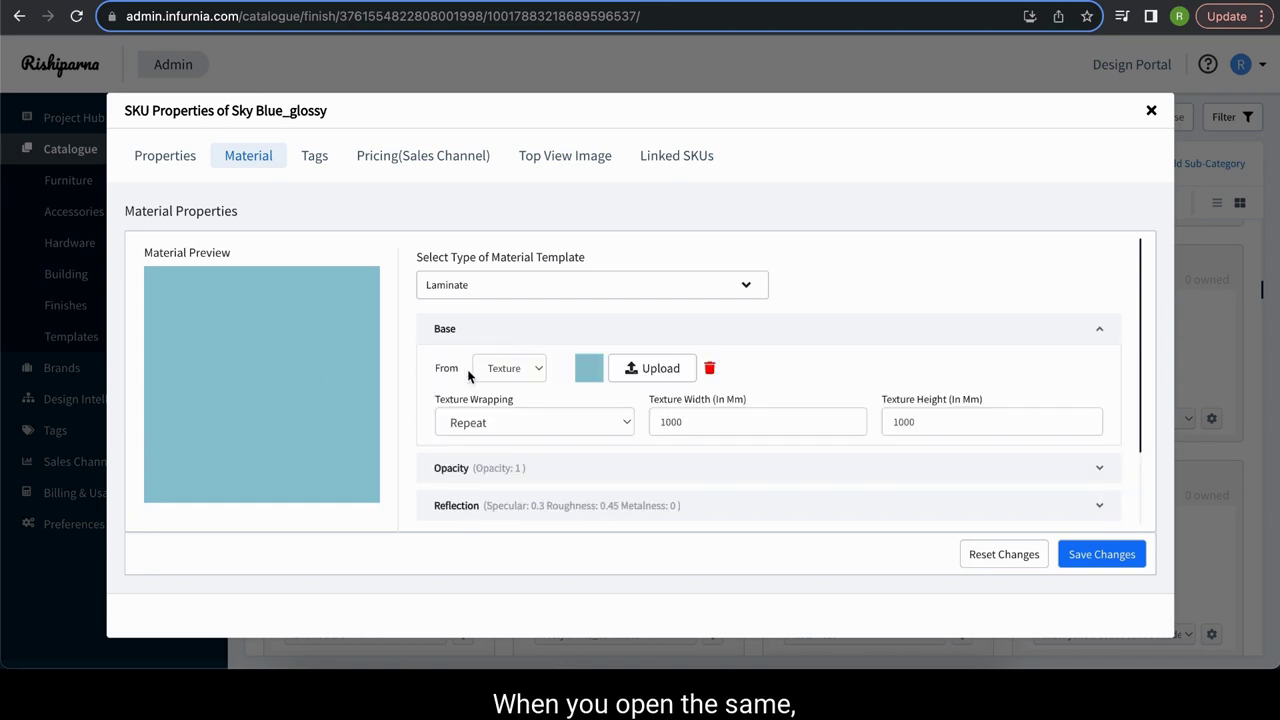
left_click(505, 370)
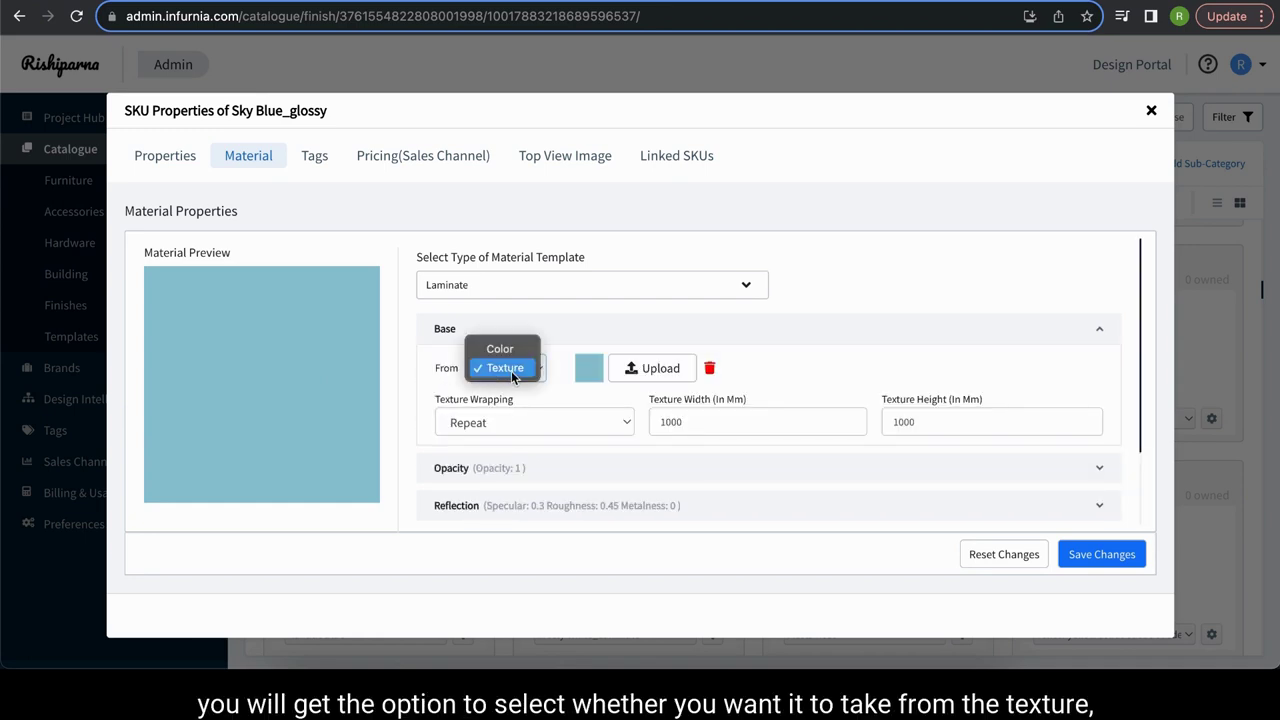
left_click(511, 371)
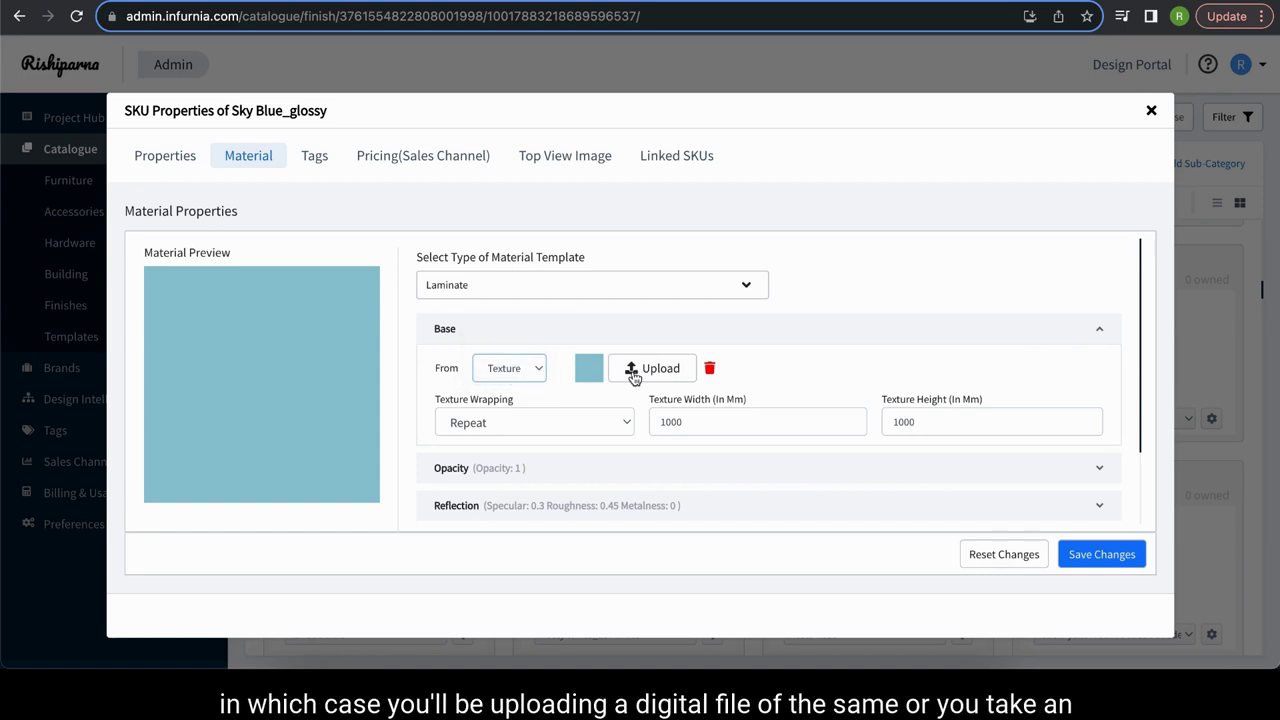
Set the Base source of the Sky Blue_glossy material to Color and look at its RGB colour picker
left_click(531, 369)
left_click(521, 361)
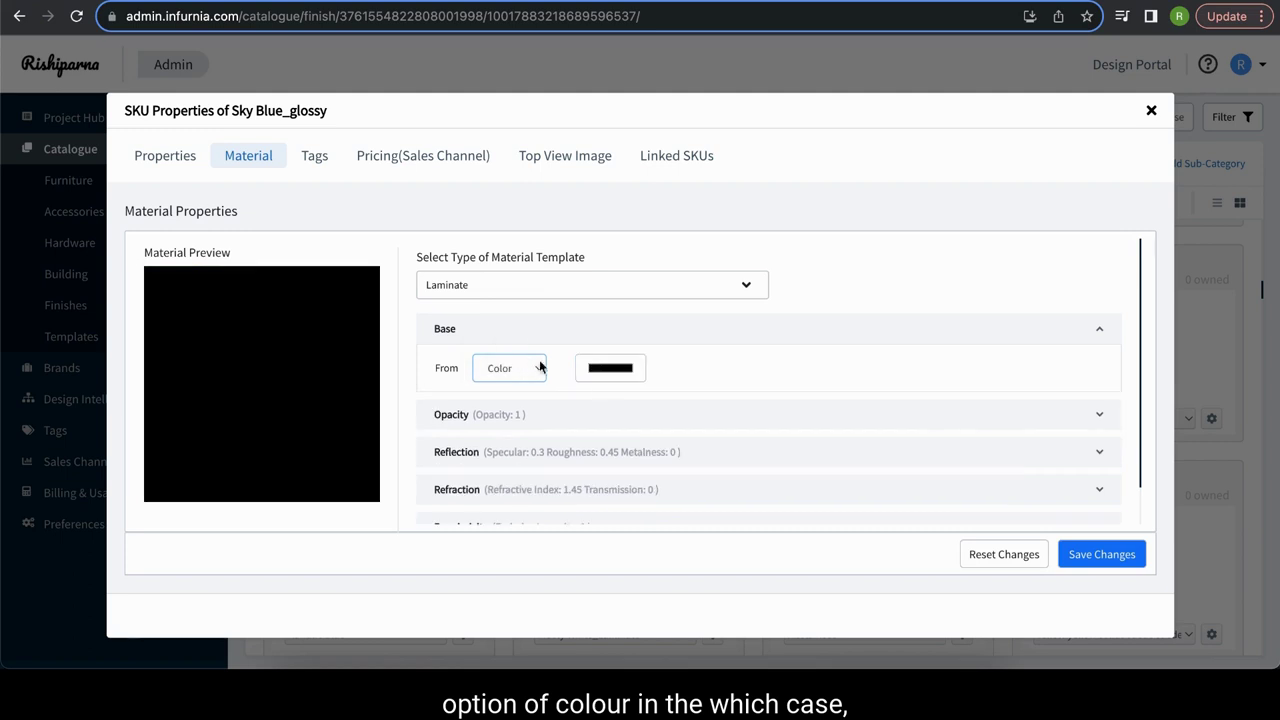
left_click(611, 370)
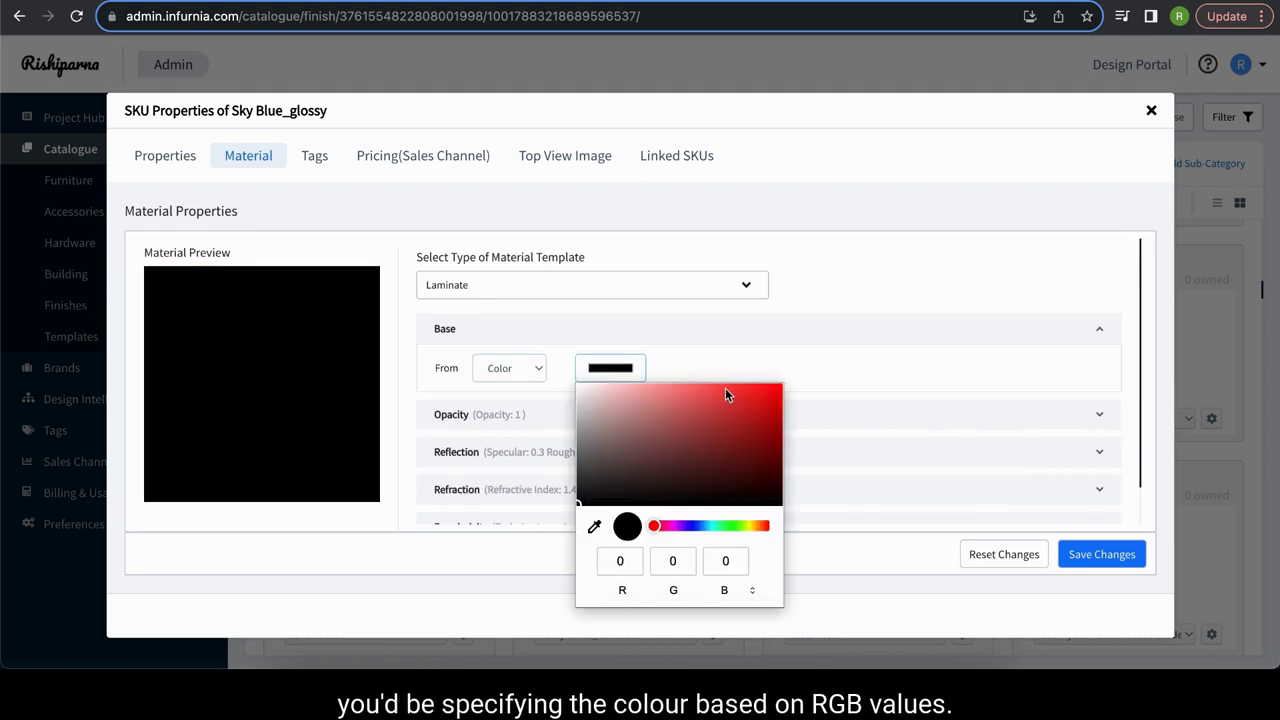
left_click(694, 366)
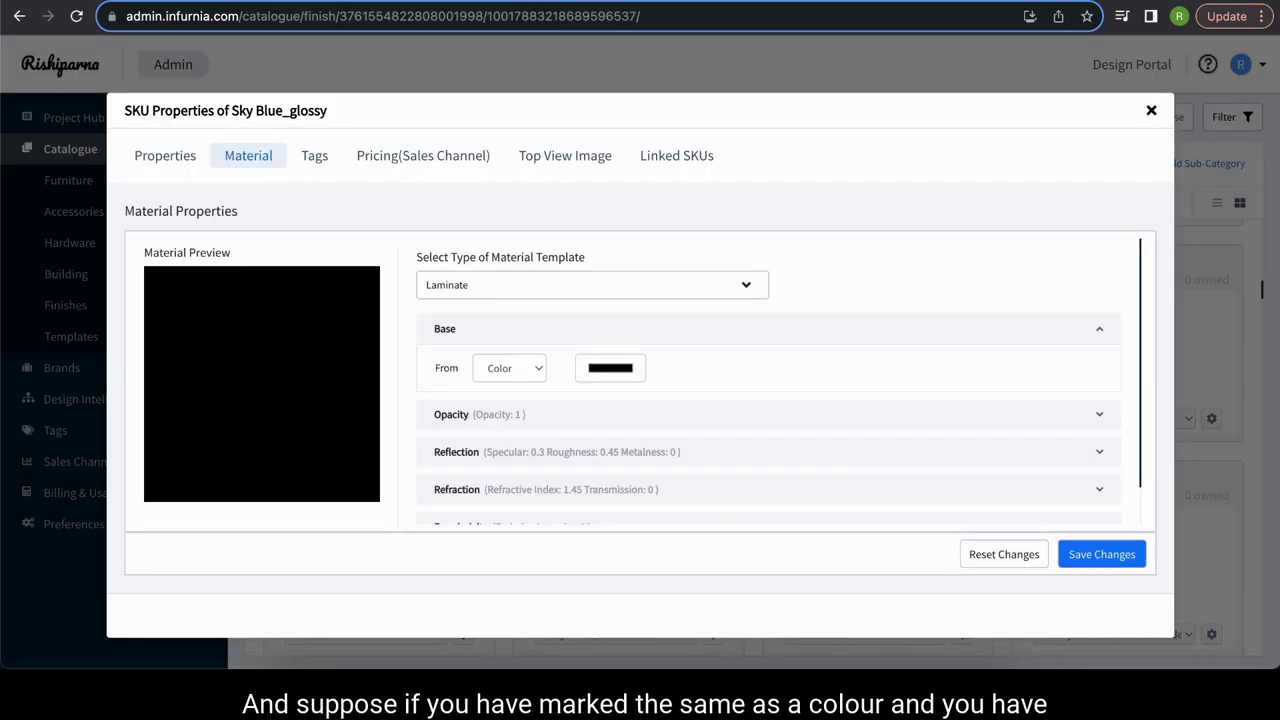
left_click(496, 375)
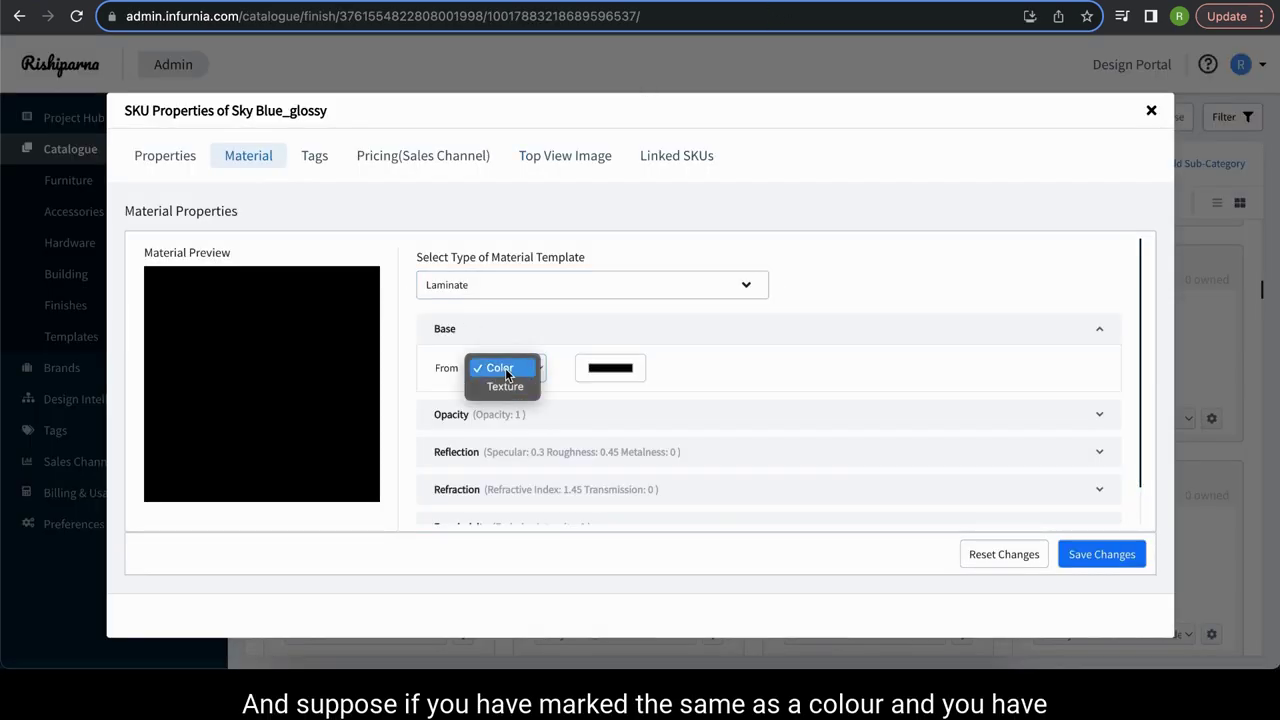
left_click(500, 369)
left_click(617, 371)
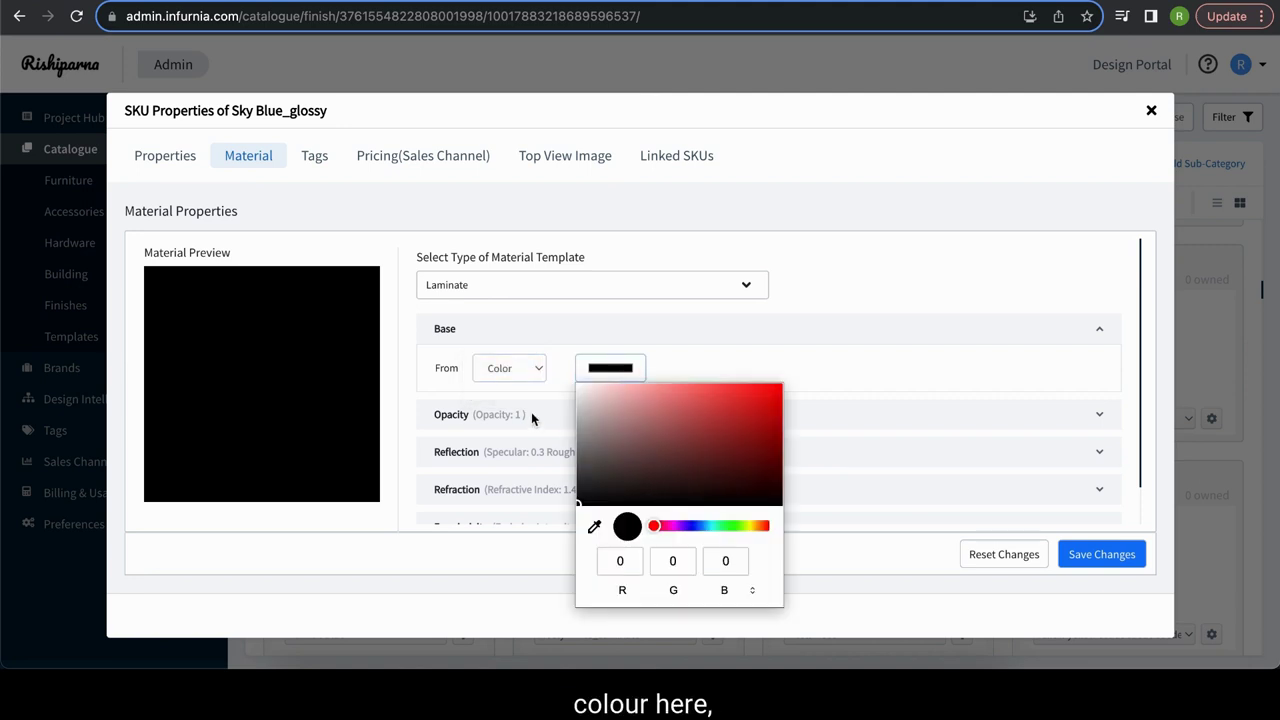
left_click(588, 395)
left_click(808, 340)
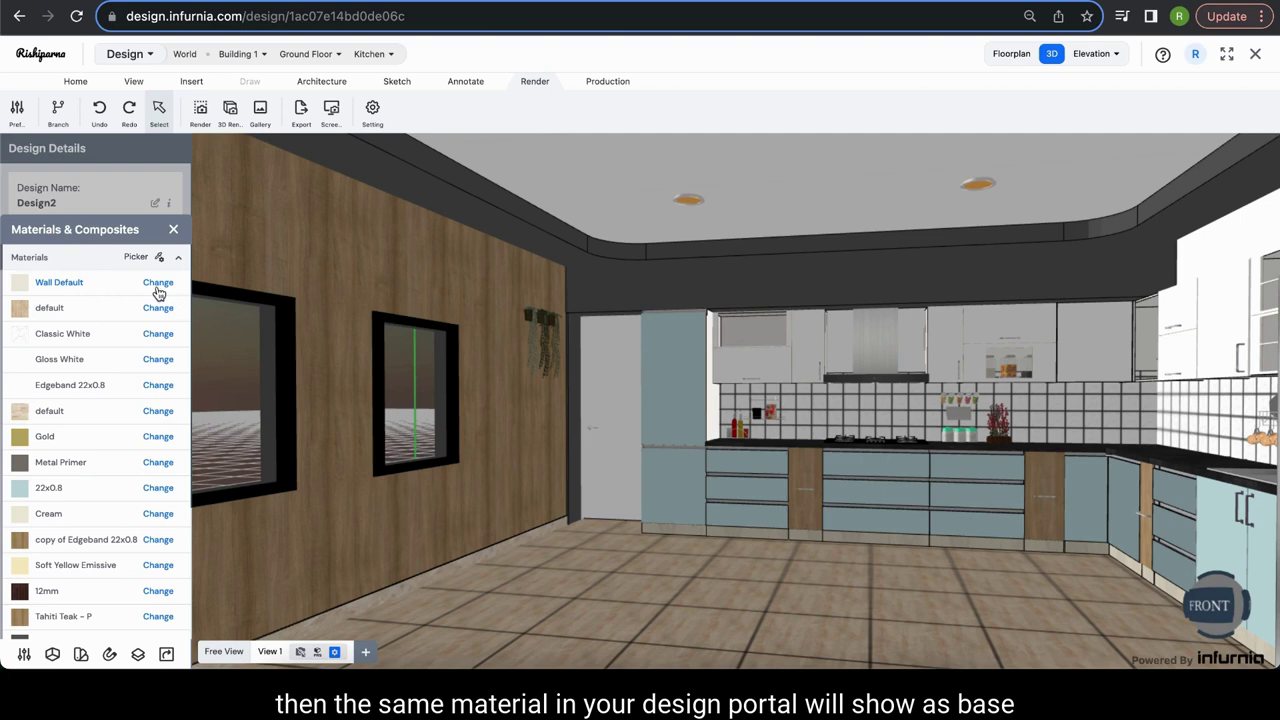
Switch to the Infurnia design portal and compare the base settings of Wall Default and Tahiti Teak - P in the Material Editor
left_click(158, 288)
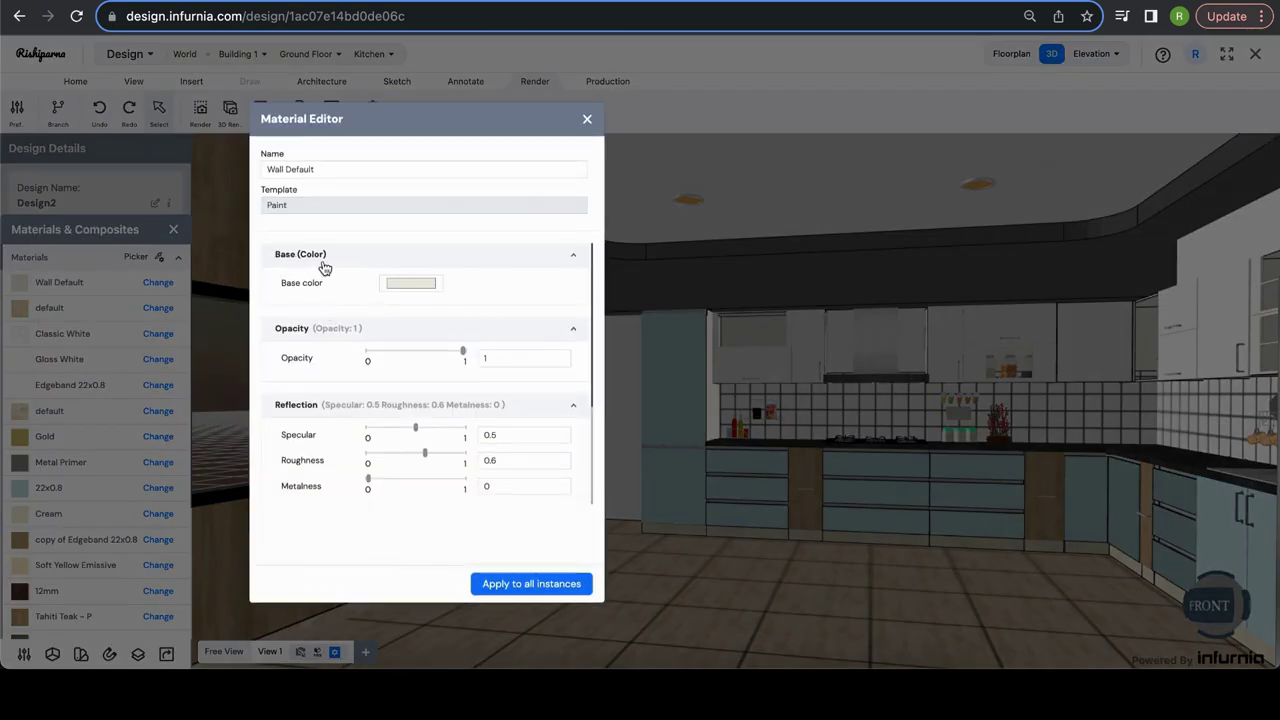
left_click(399, 282)
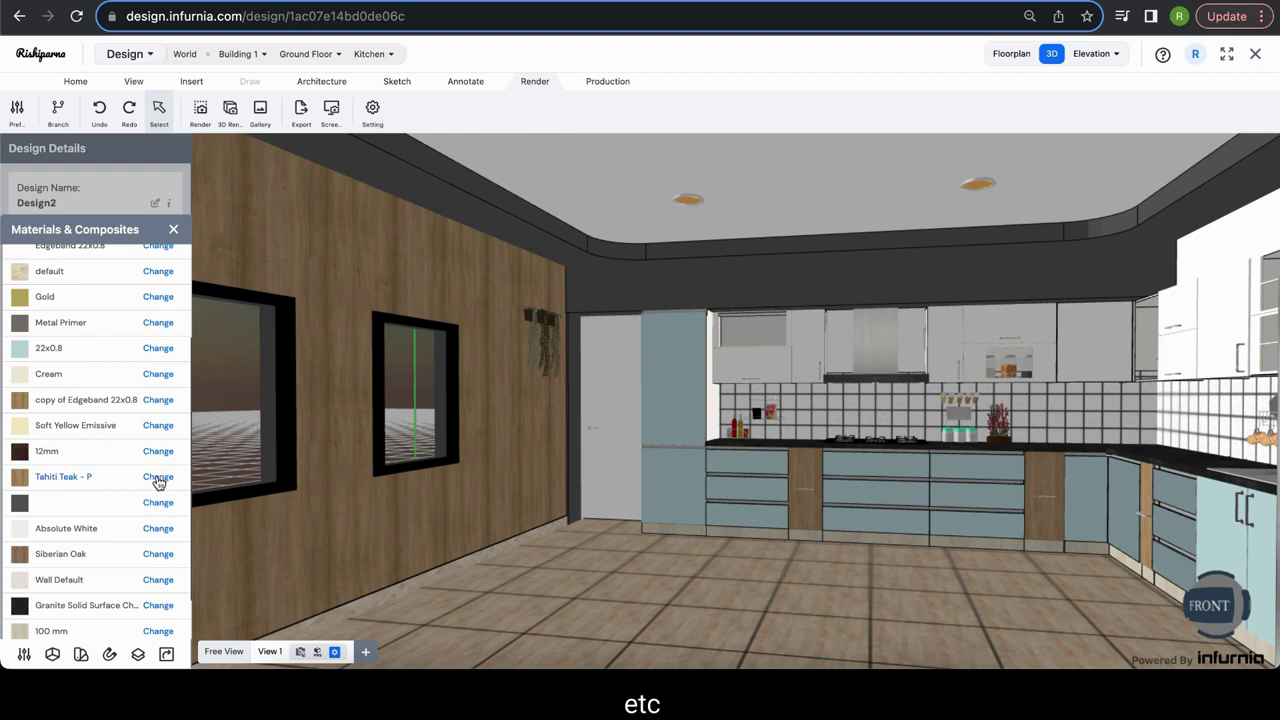
left_click(158, 478)
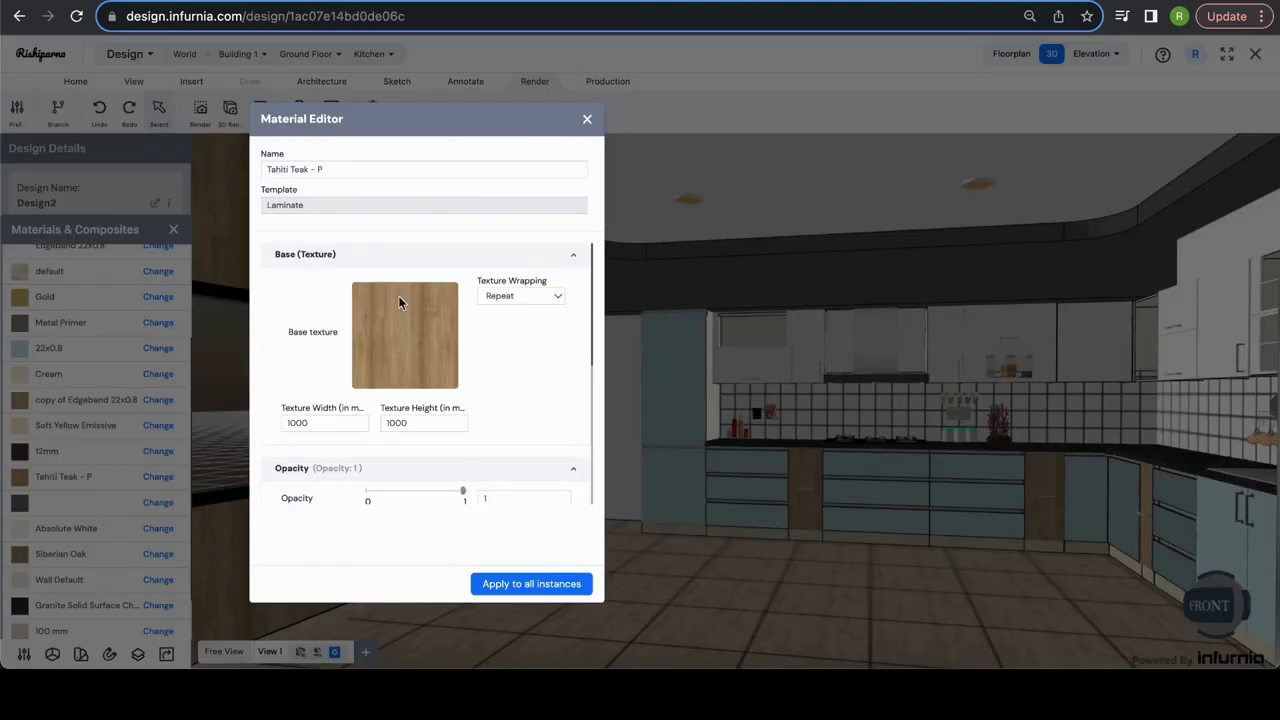
left_click(587, 119)
Open the Wall Default material in the Material Editor and inspect its base colour
scroll(116, 360, "up", 3)
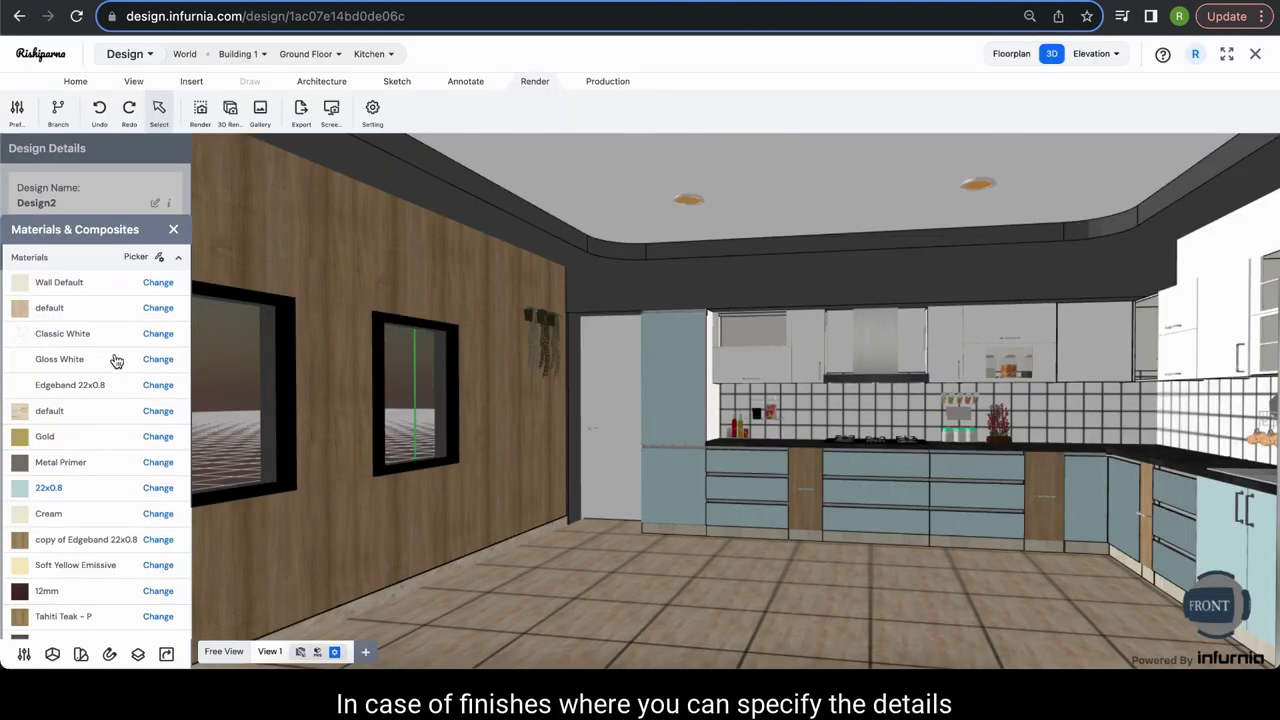
left_click(158, 283)
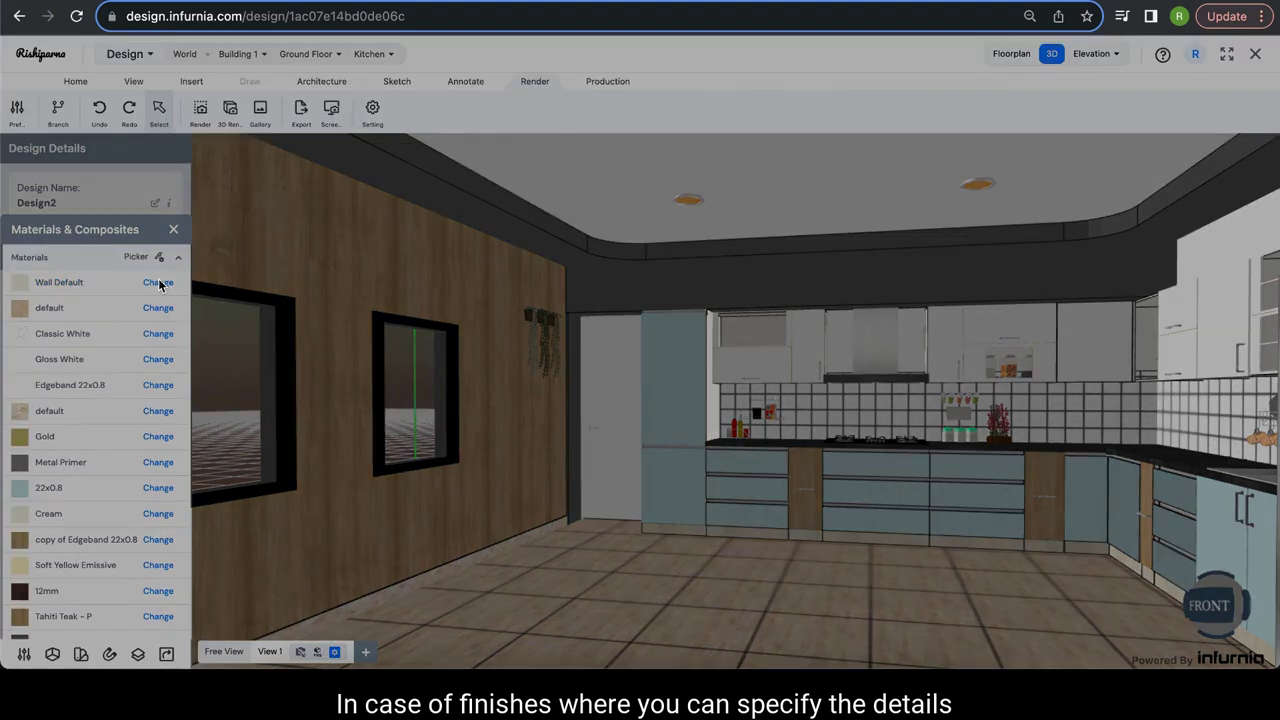
left_click(396, 285)
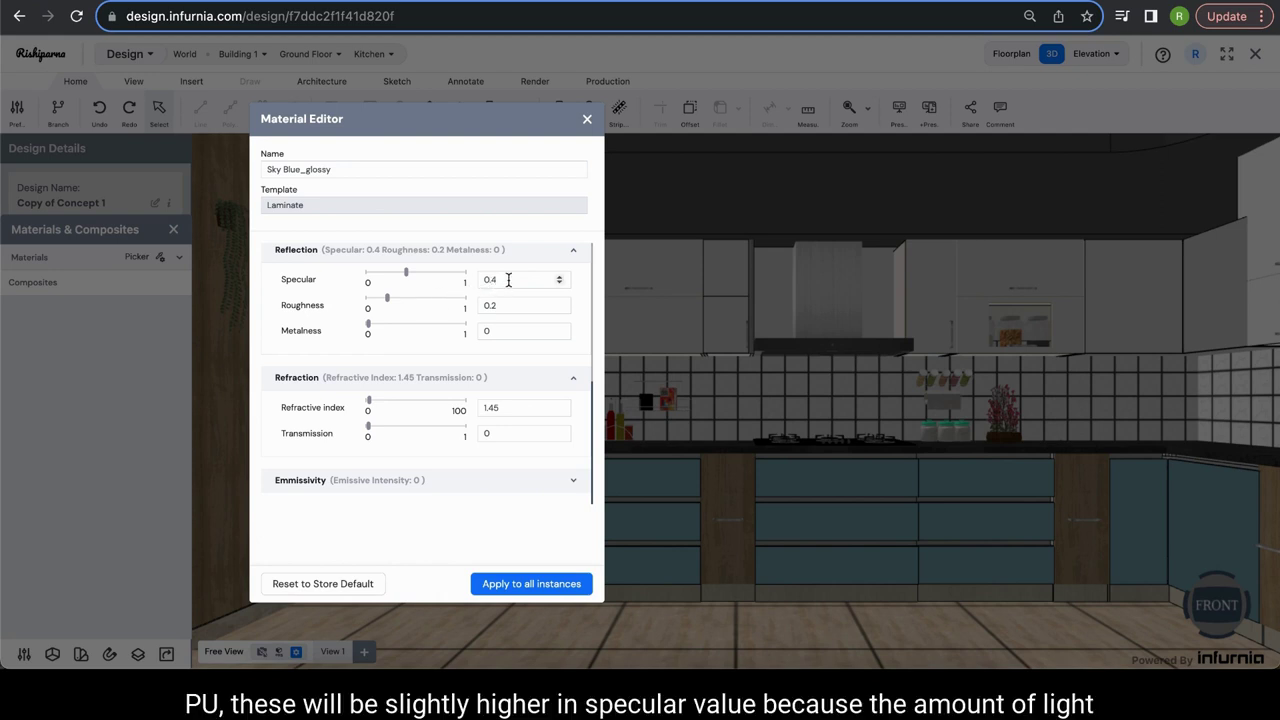
Raise the specular value of the Sky Blue_glossy laminate to 0.7 in the Material Editor
left_click_drag(508, 280, 475, 284)
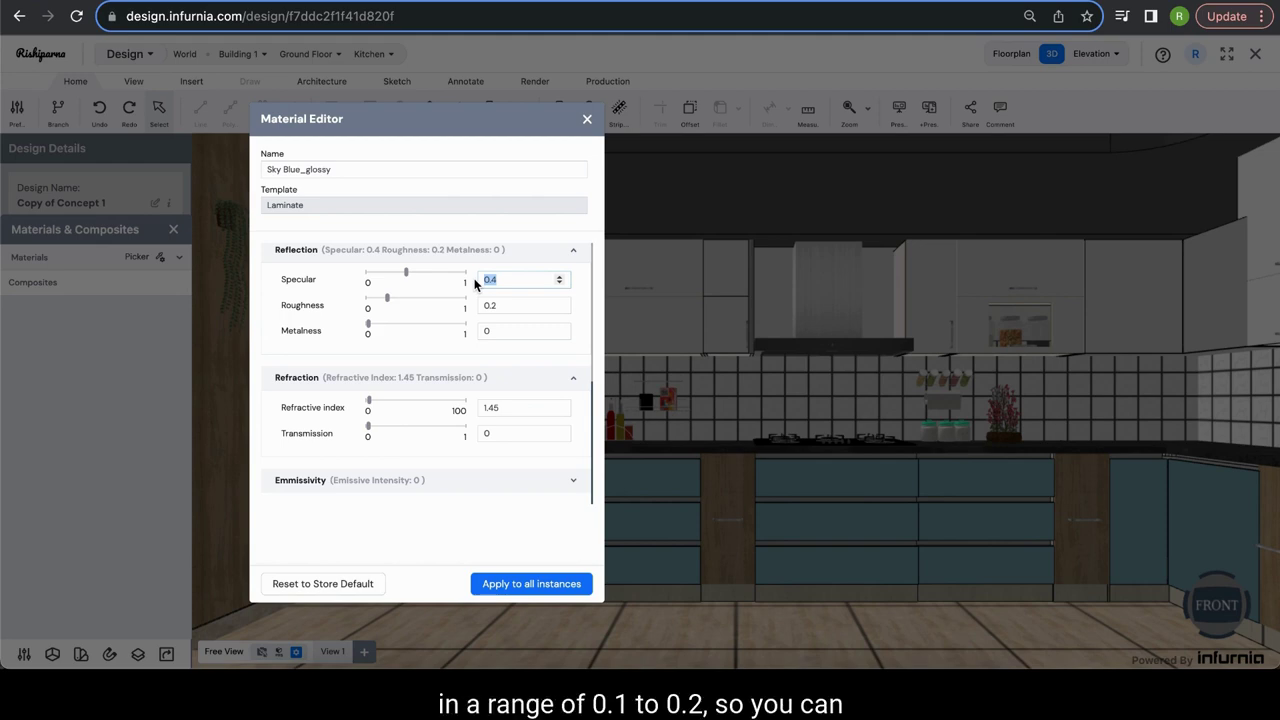
left_click(420, 279)
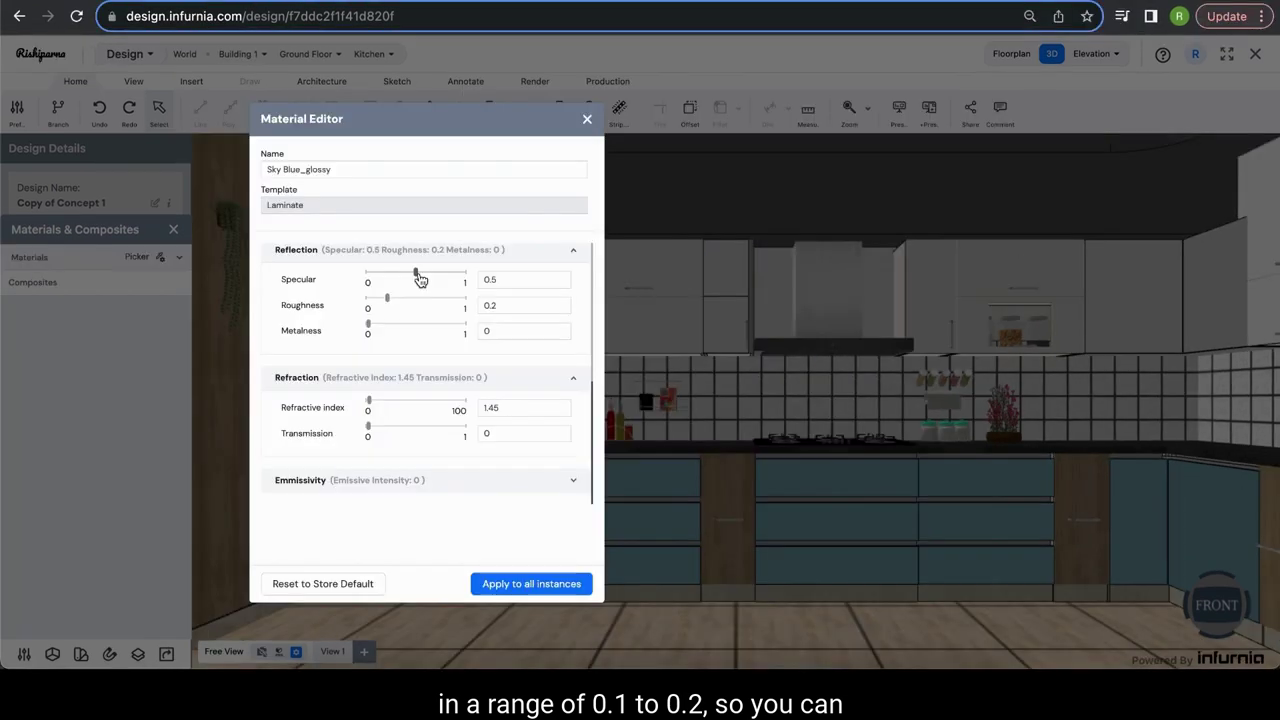
mouse_move(420, 280)
left_mouse_down()
mouse_move(385, 279)
mouse_move(437, 282)
left_mouse_up()
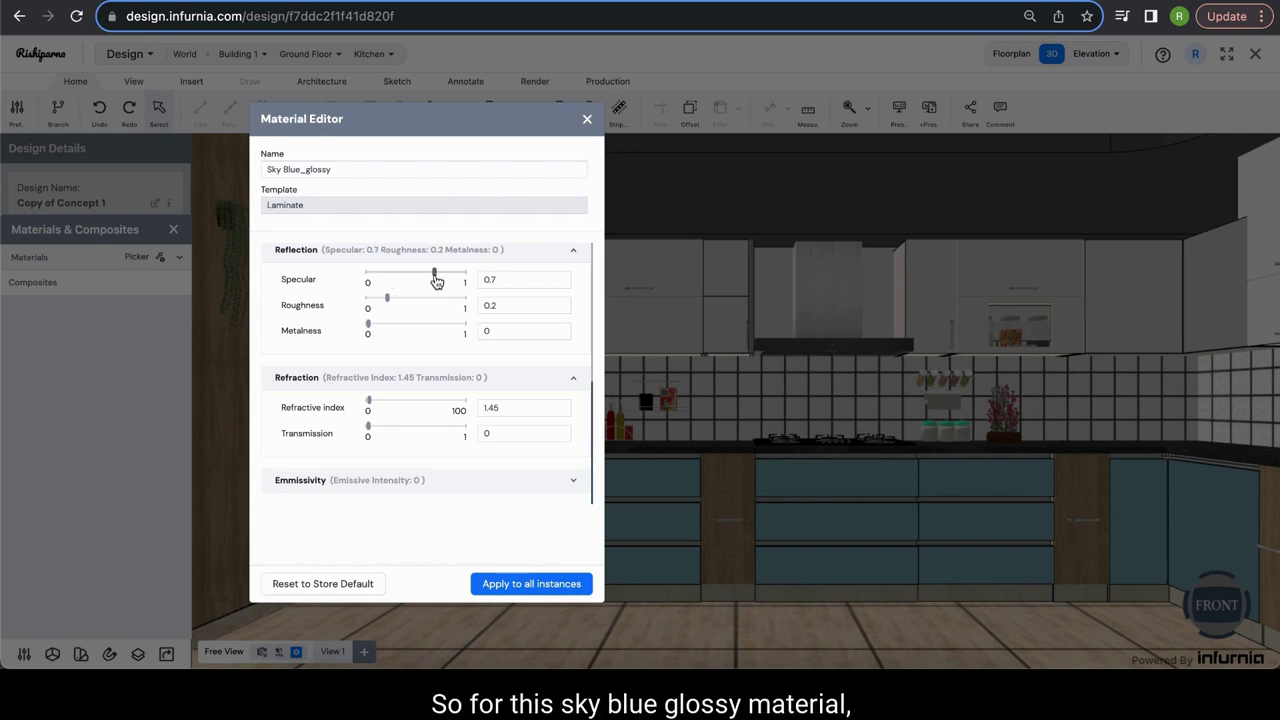
Set the specular value of the Sky Blue_glossy laminate to 0.2
left_click(512, 279)
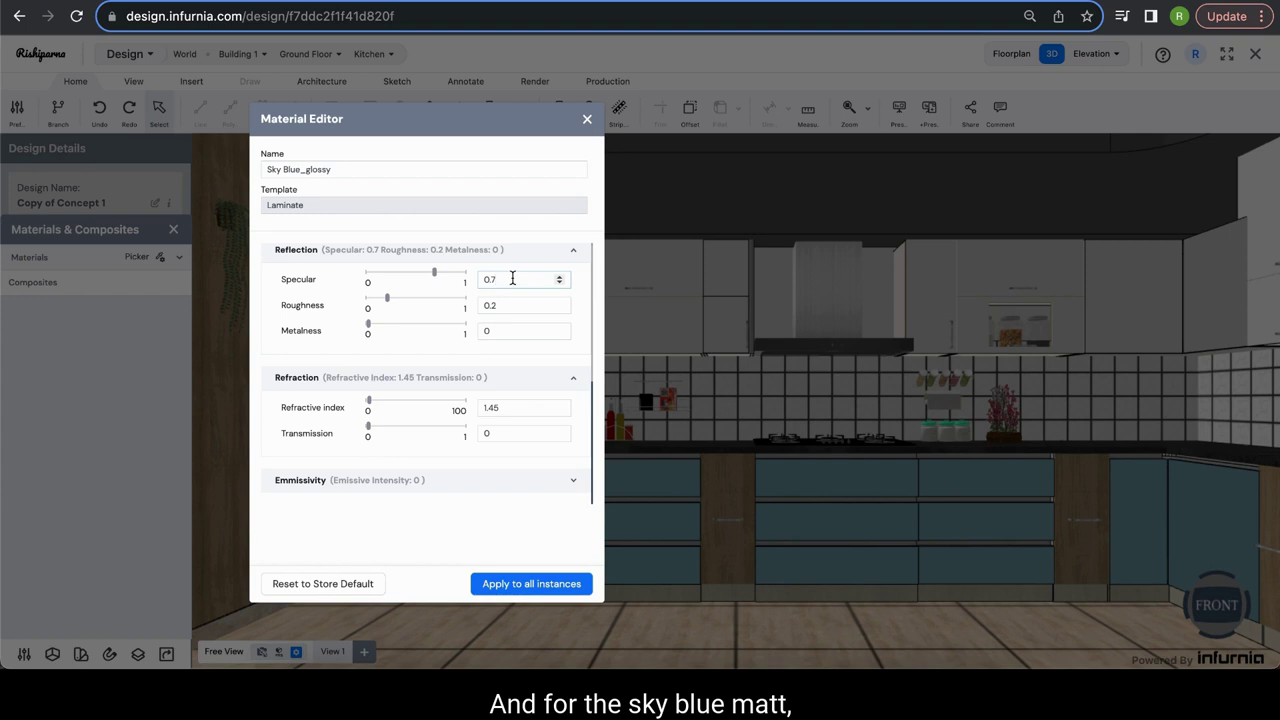
key("BackSpace")
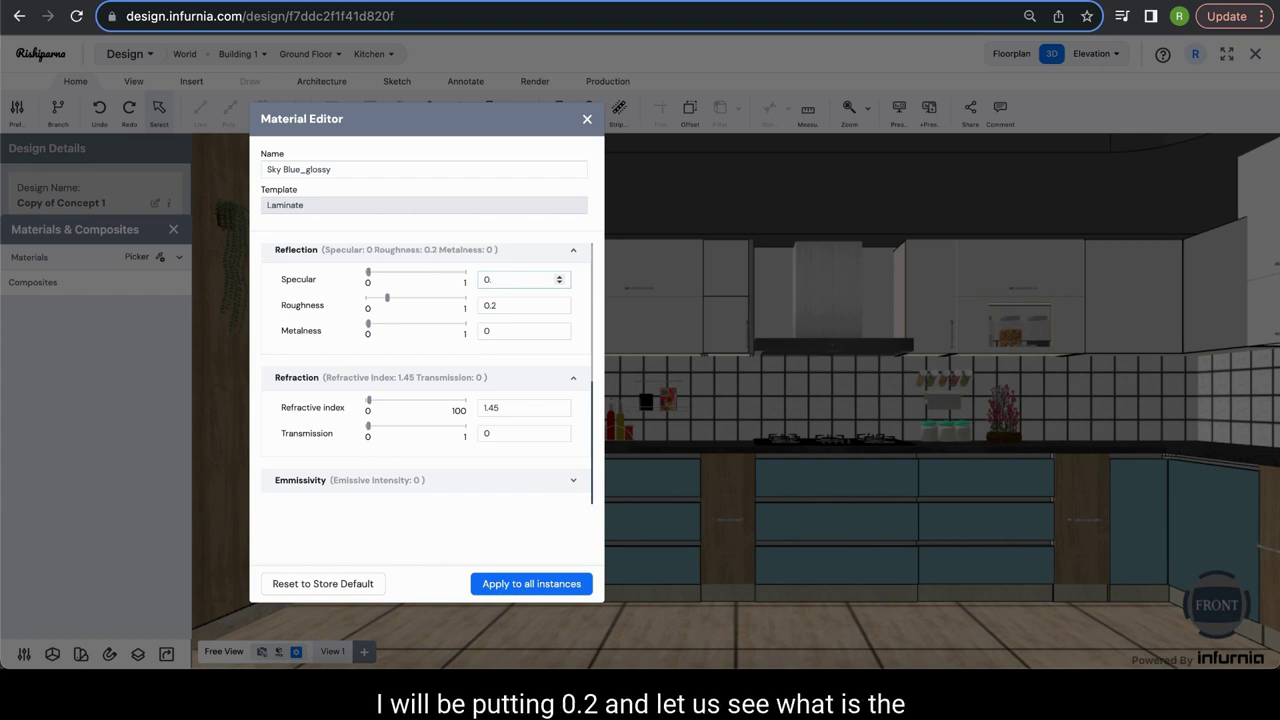
type("9")
key("BackSpace")
type("2")
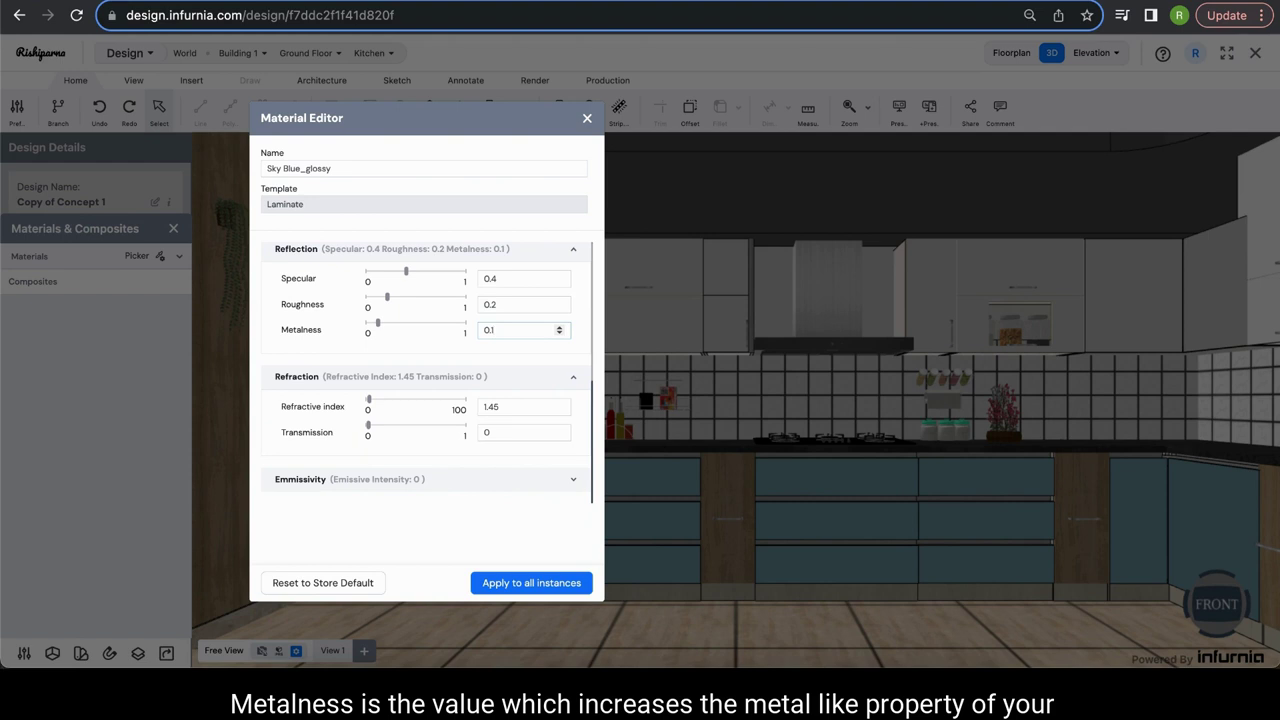
Try a metalness of 0.2 on the Sky Blue_glossy laminate and return it to 0
key("BackSpace")
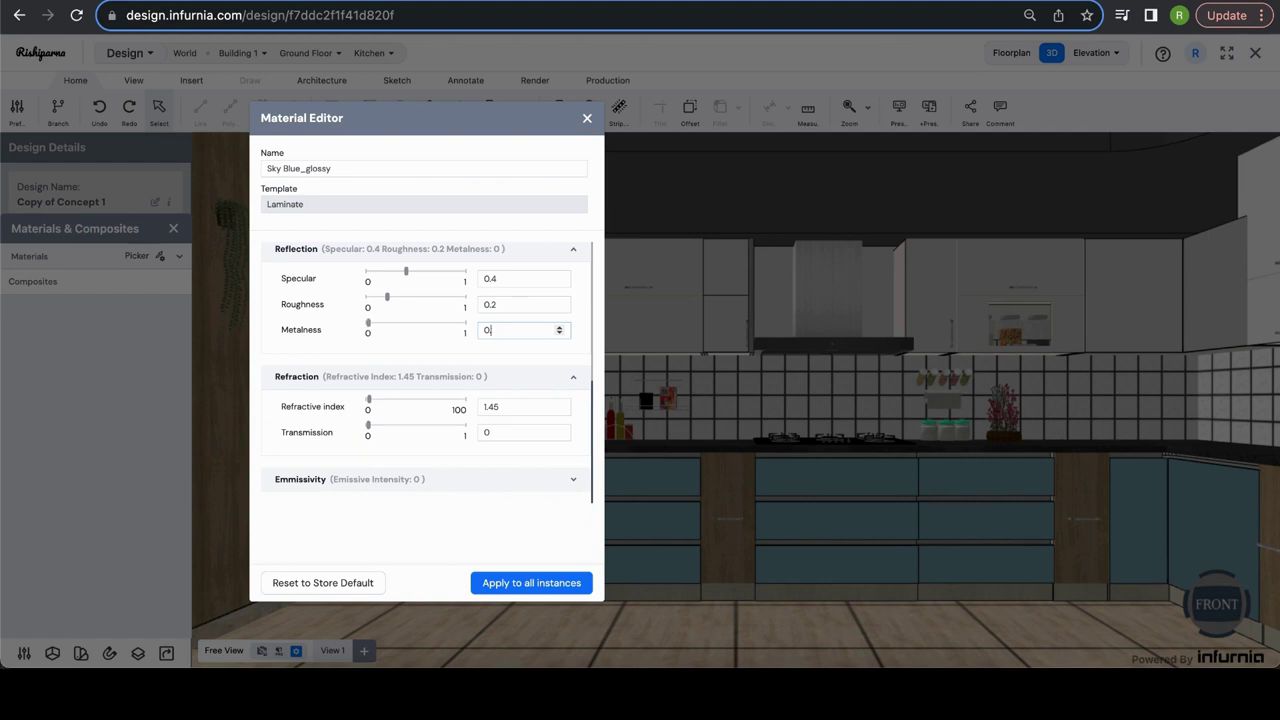
type("2")
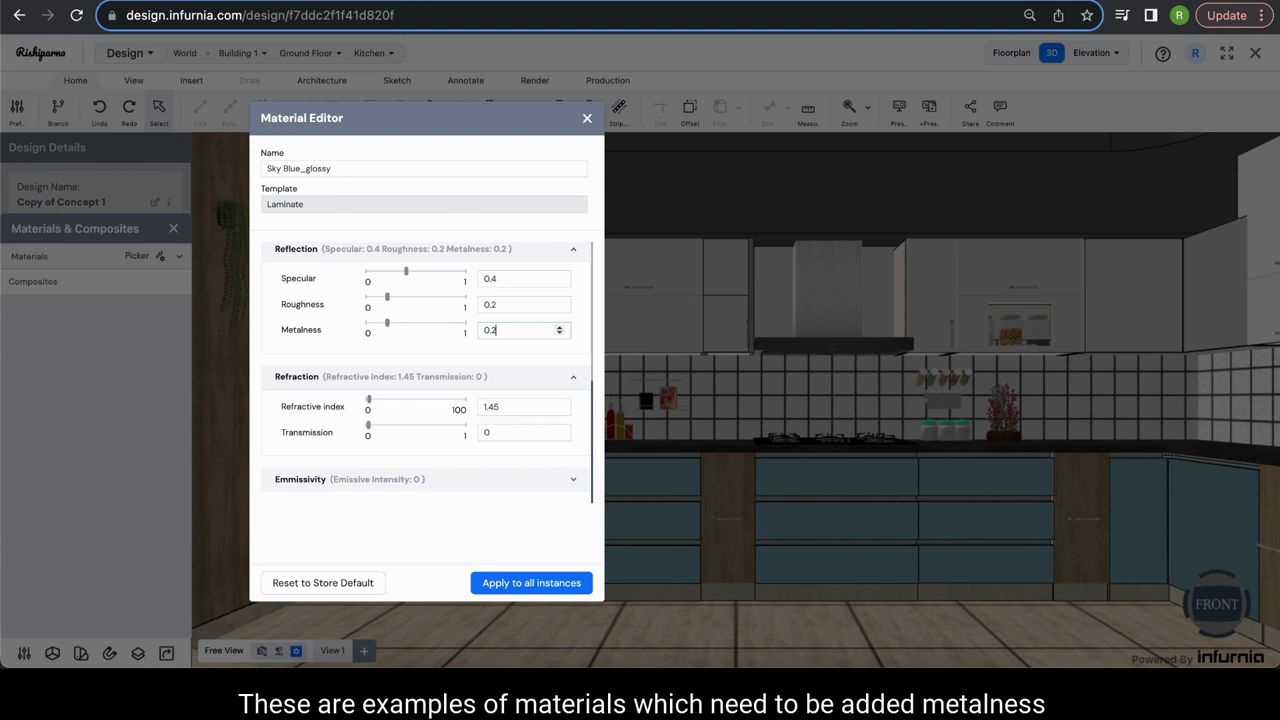
key("BackSpace")
key("BackSpace")
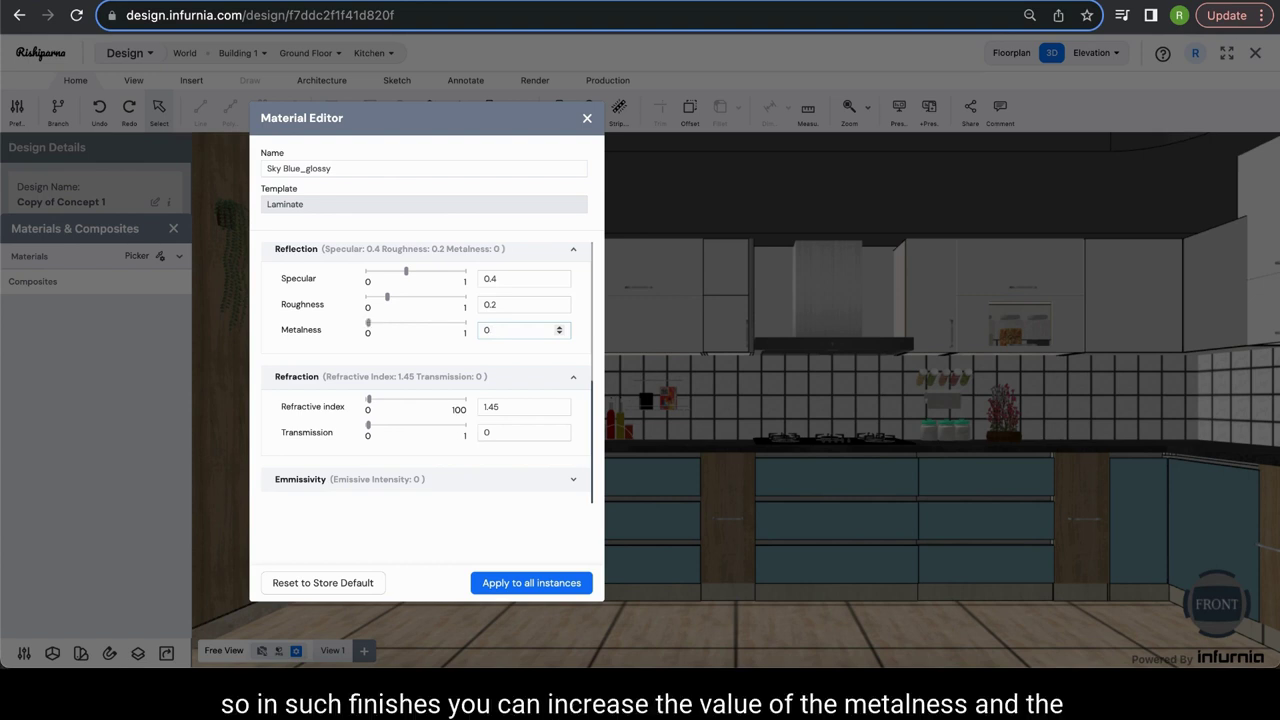
type("0")
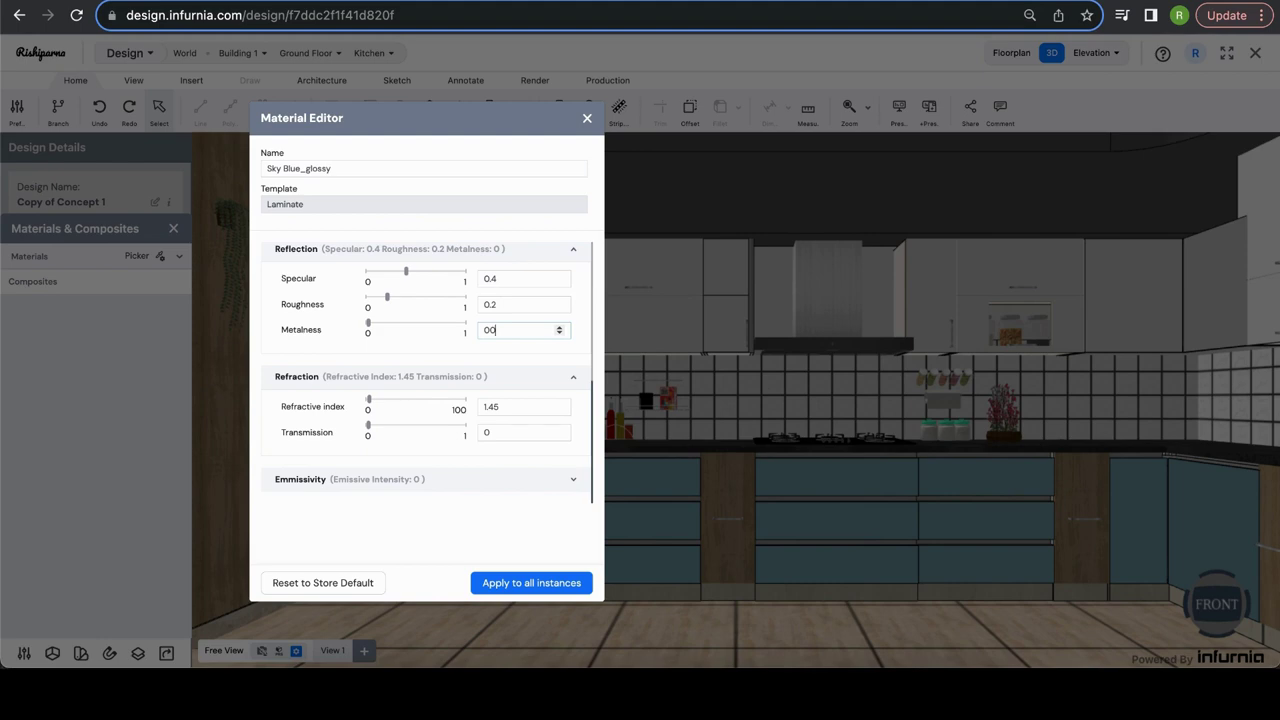
key("Up")
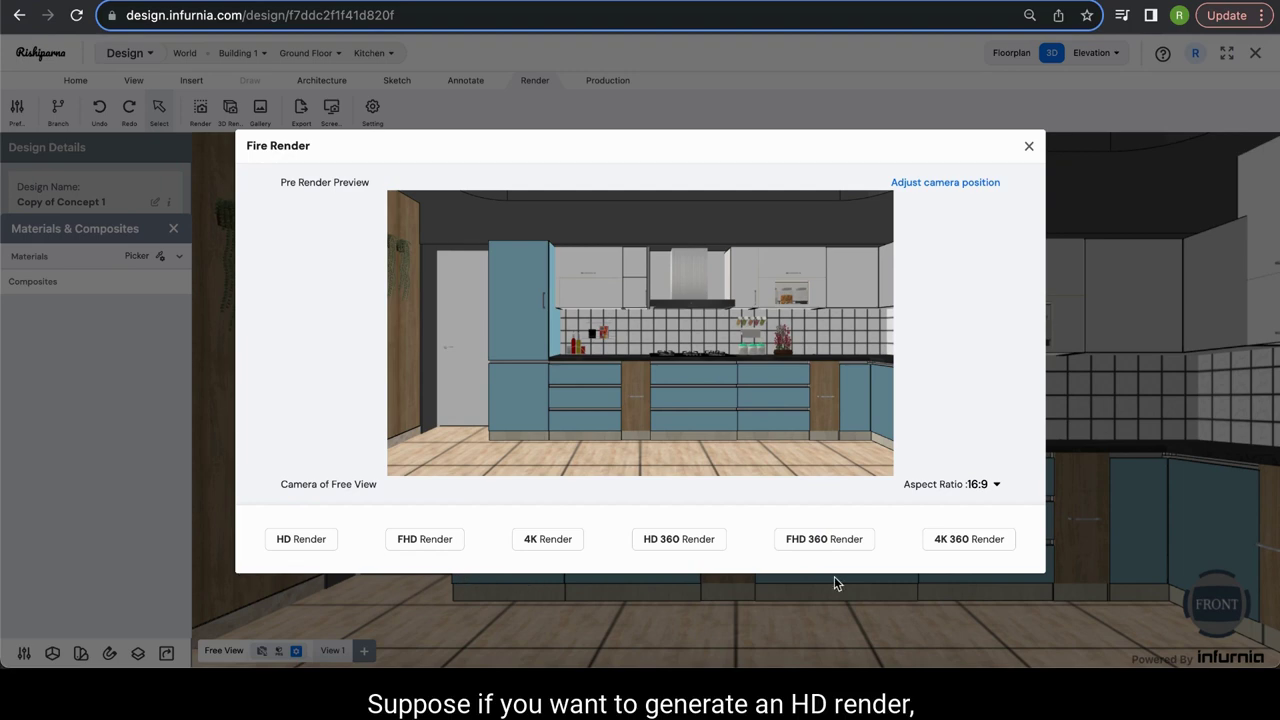
Close the Fire Render dialog and open it again for the Free View camera
left_click(969, 539)
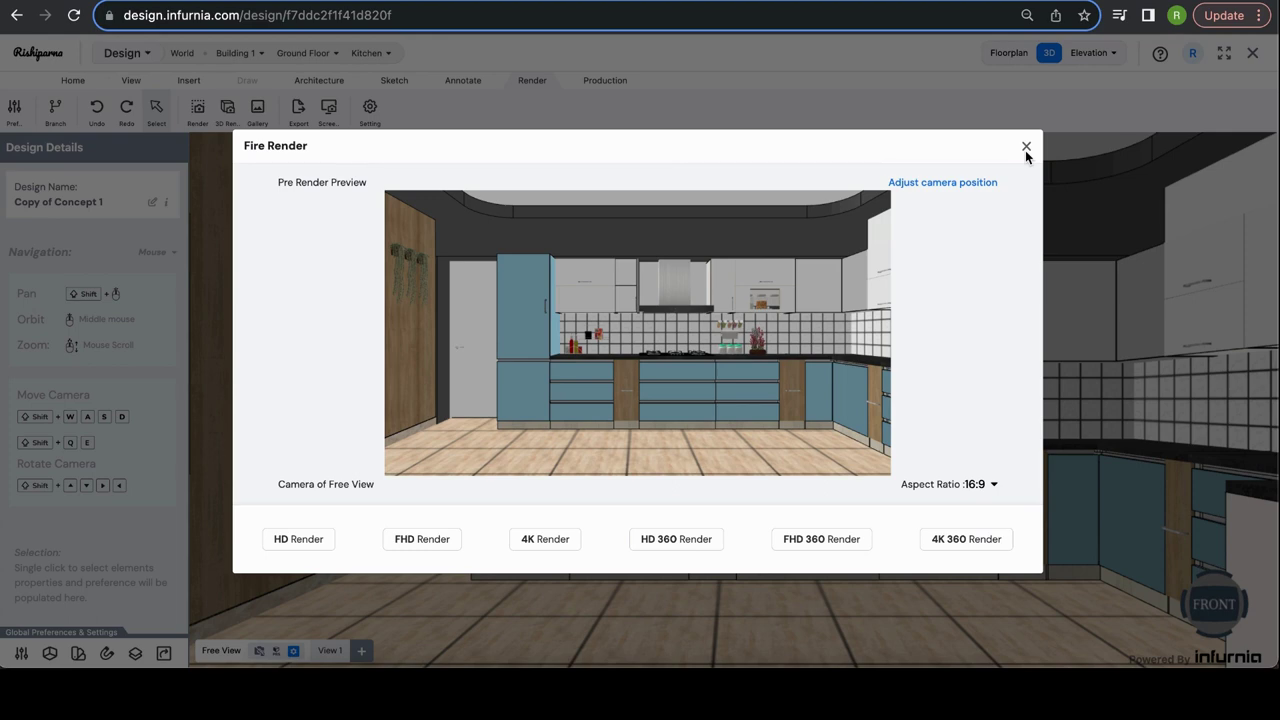
left_click(1026, 147)
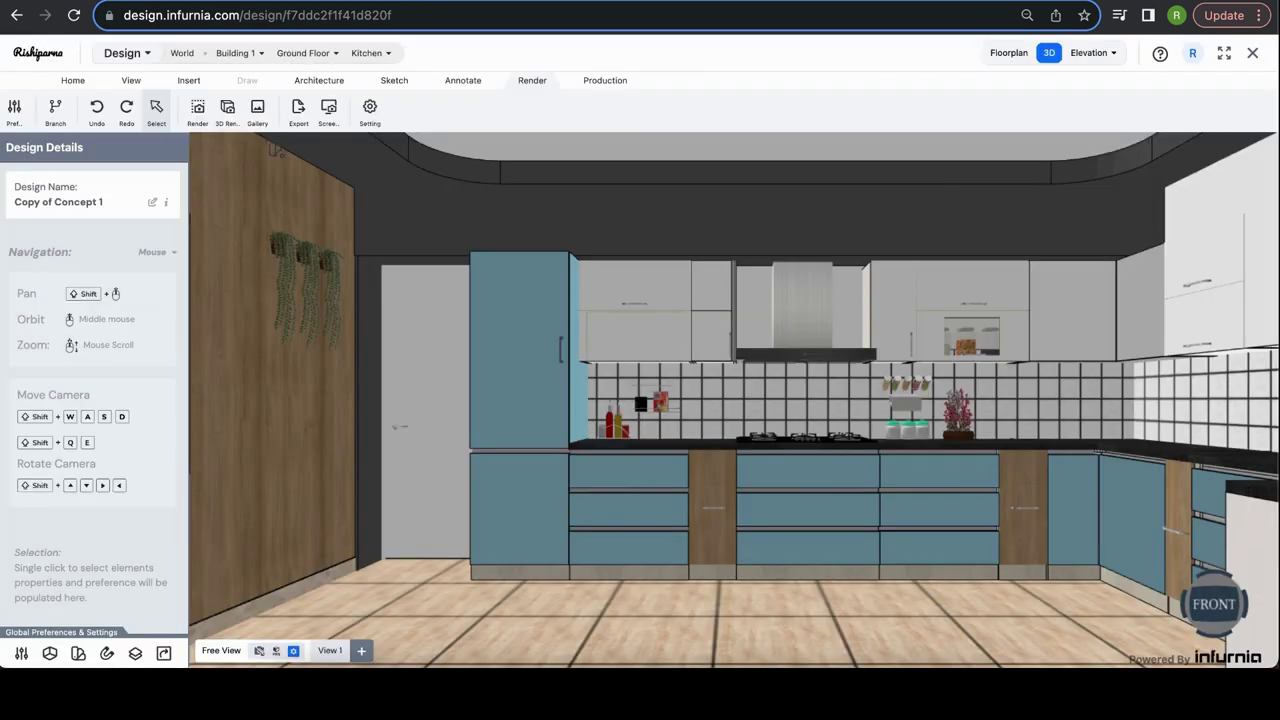
left_click(197, 112)
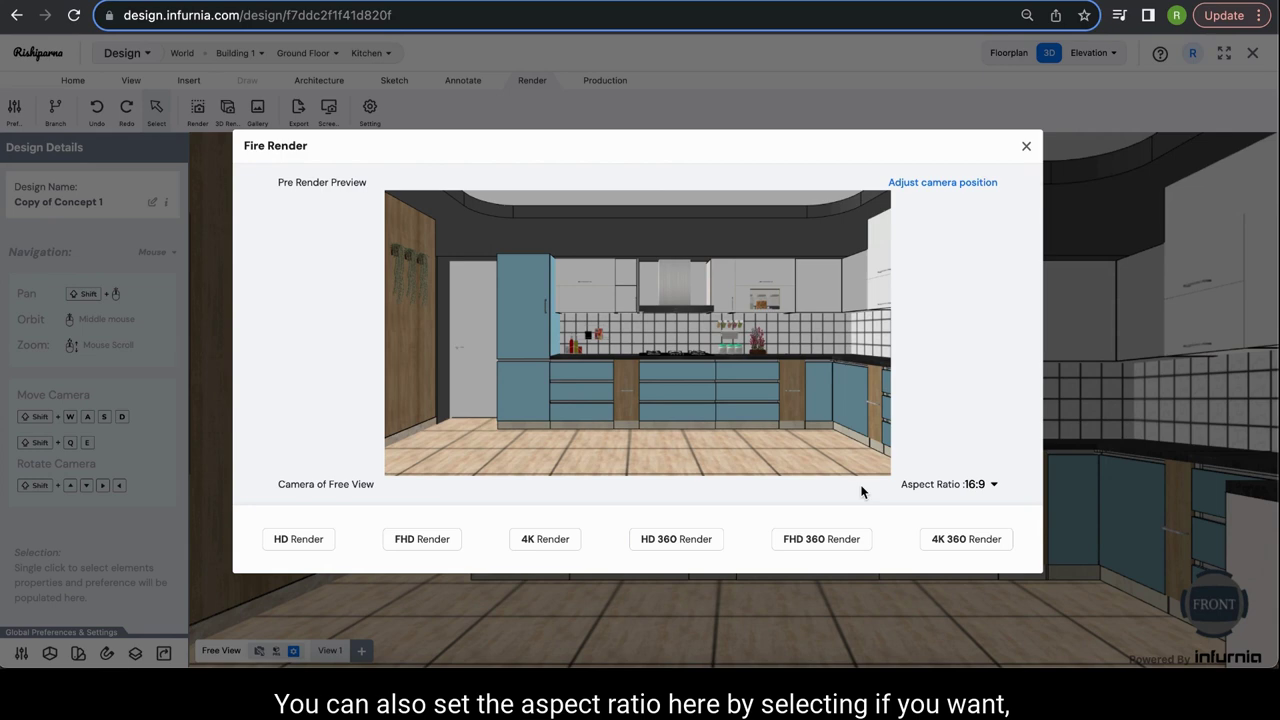
Preview the kitchen render at 1:1 and 16:9, and set its aspect ratio to 4:3
left_click(985, 486)
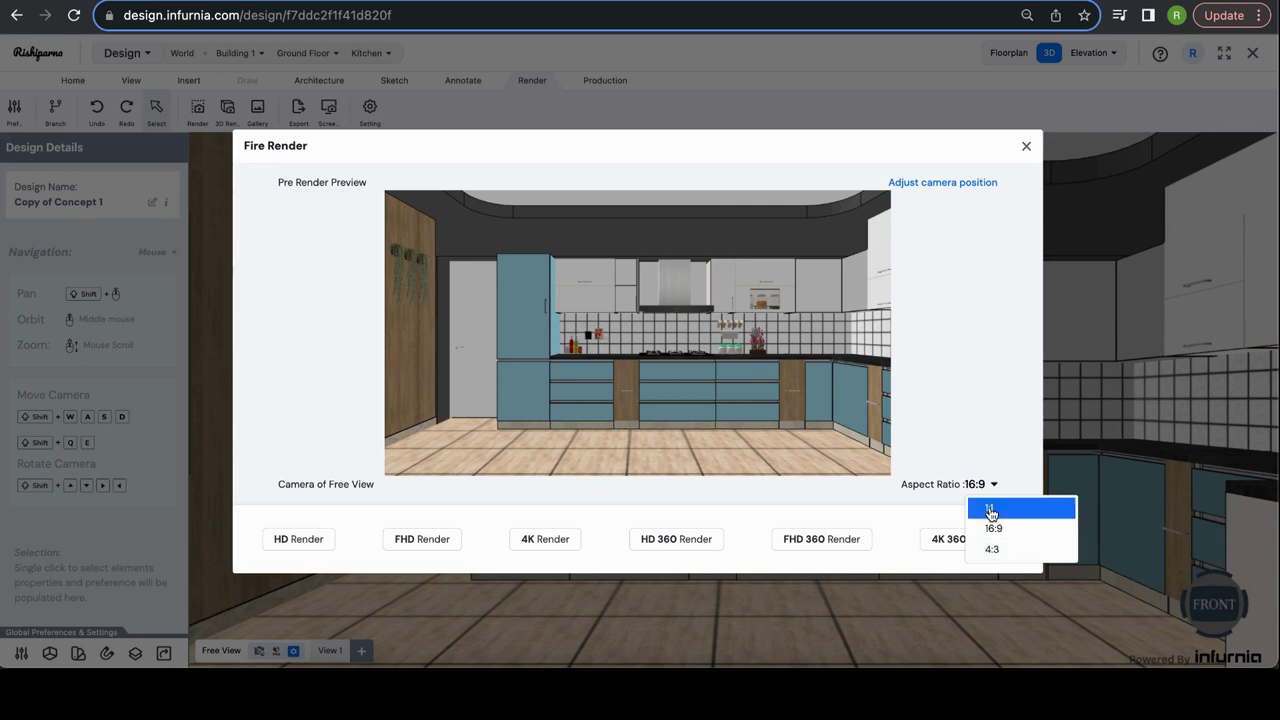
left_click(991, 511)
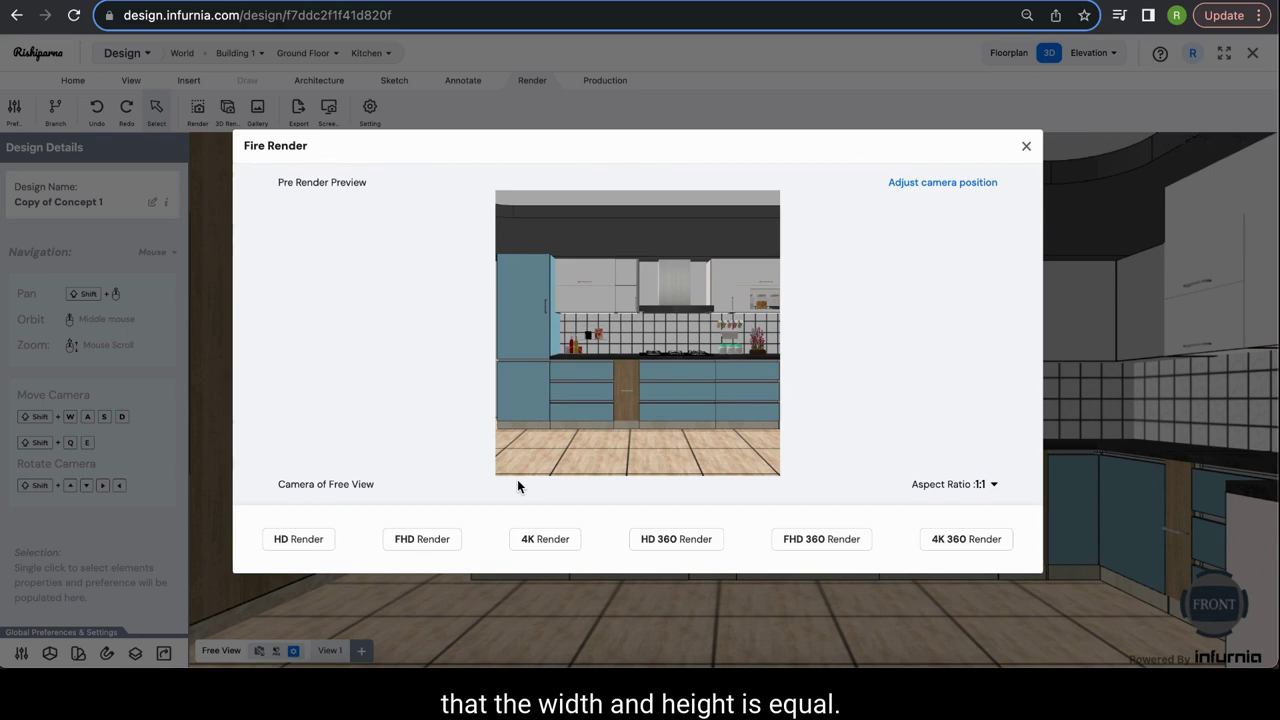
left_click(991, 485)
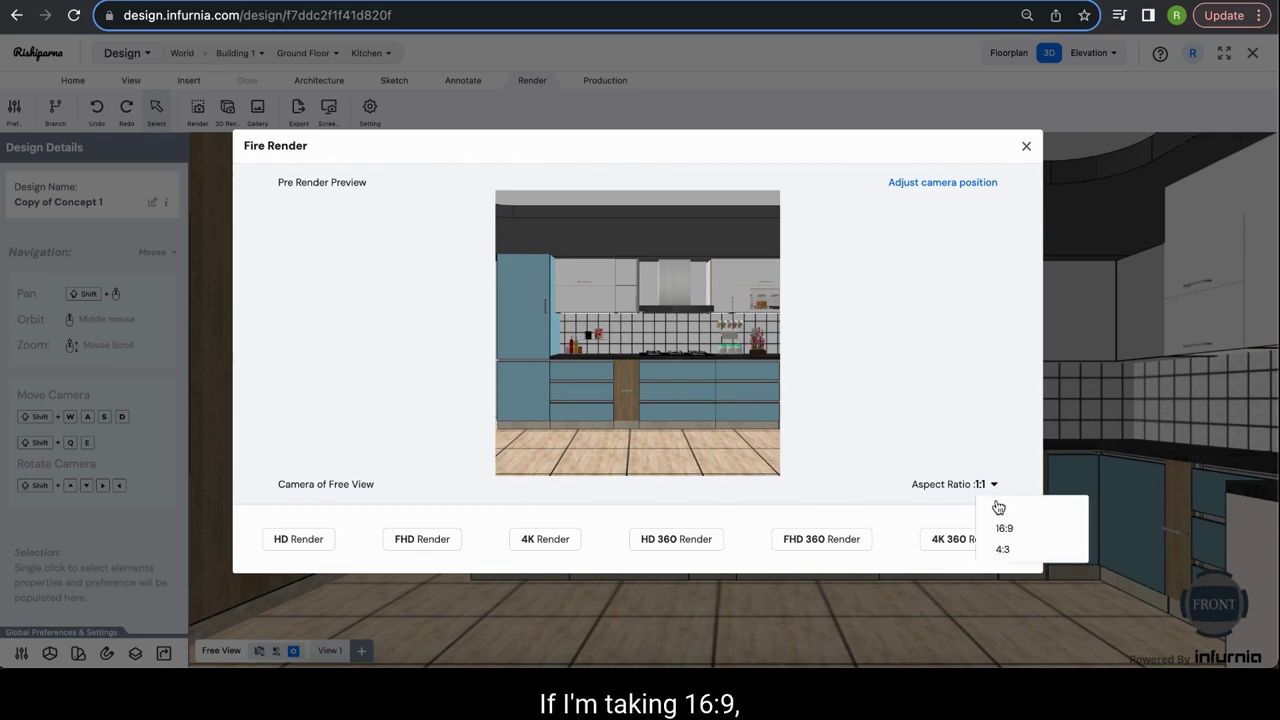
left_click(1004, 528)
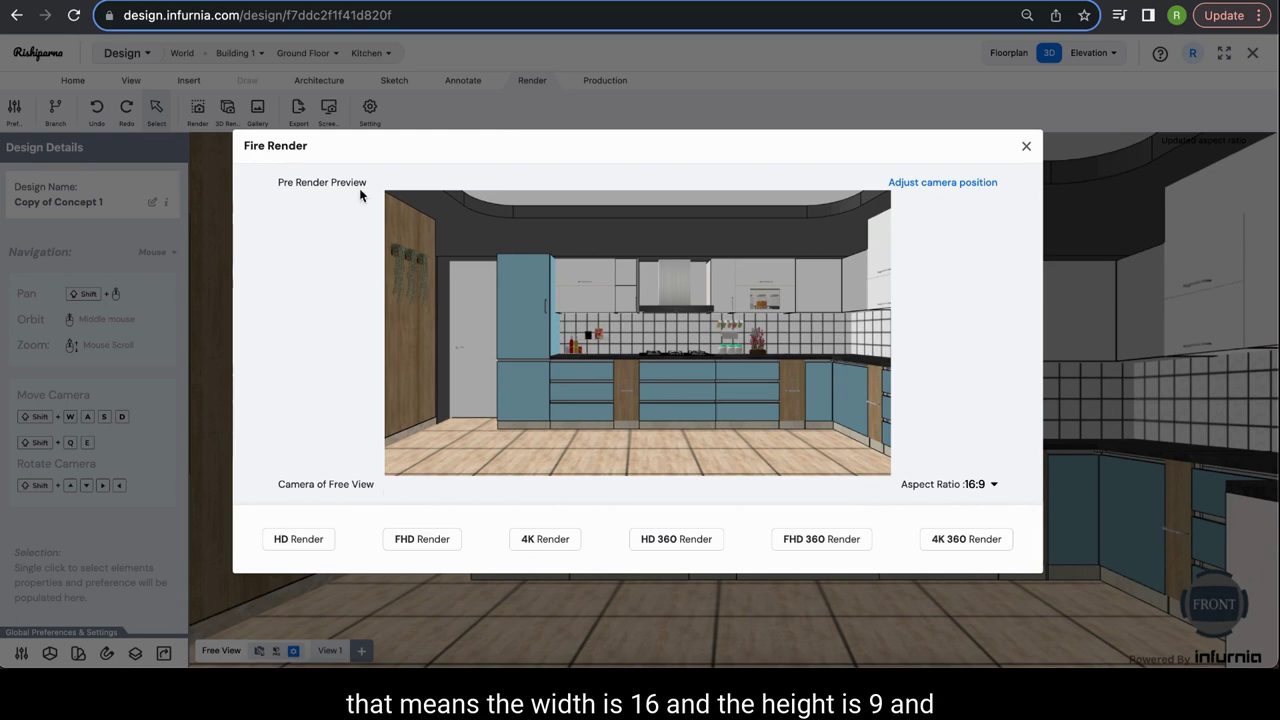
left_click(993, 485)
left_click(993, 551)
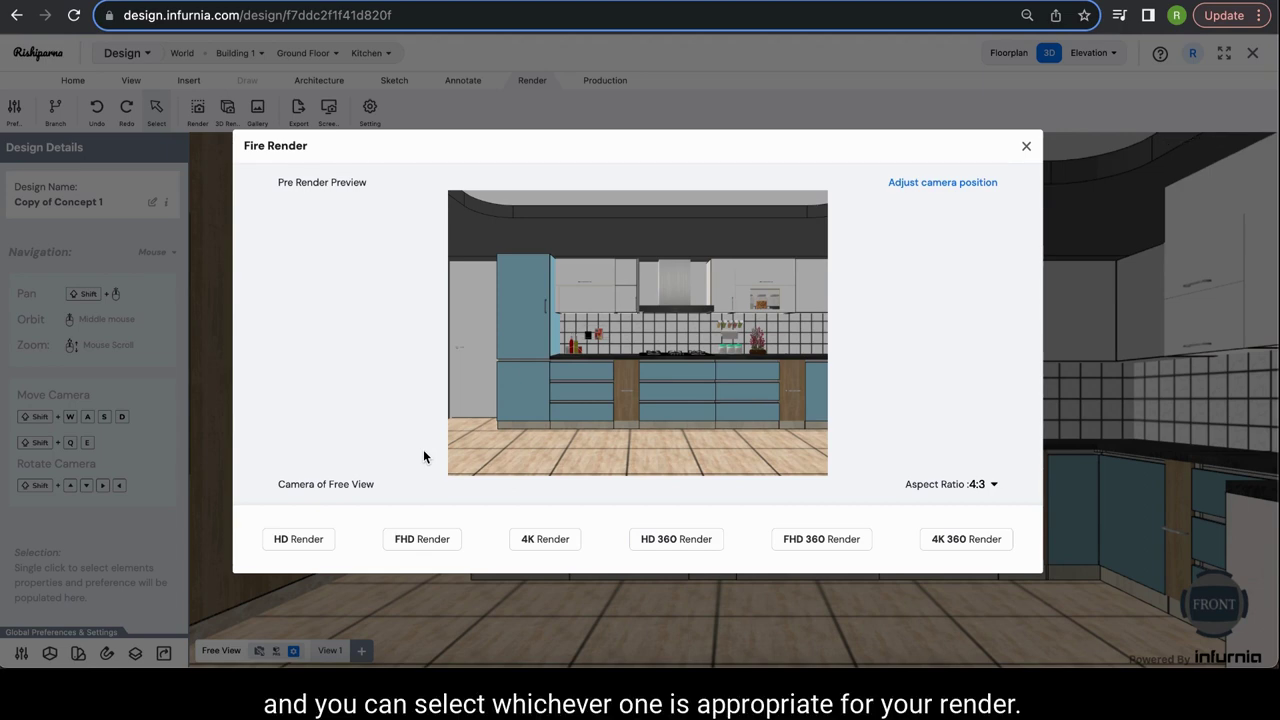
Set the render's aspect ratio to 16:9 and adjust the Free View camera's position by rotating it on the floorplan
left_click(982, 486)
left_click(988, 529)
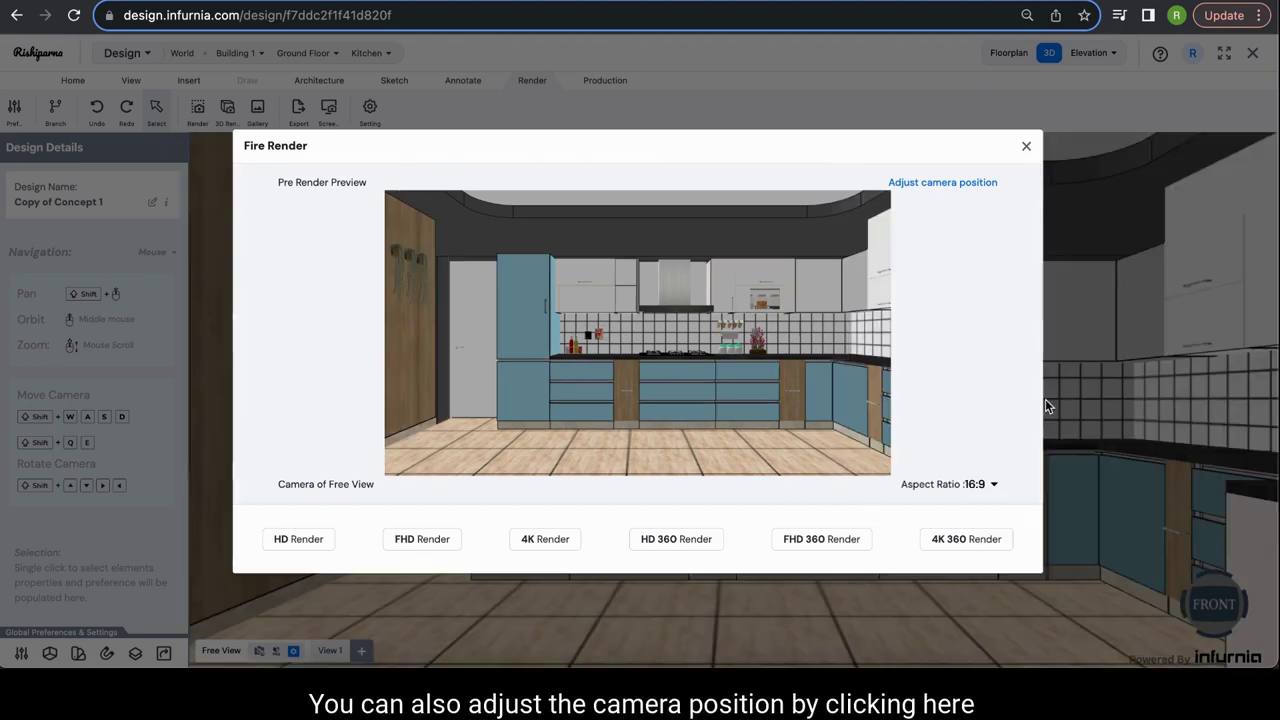
left_click(966, 183)
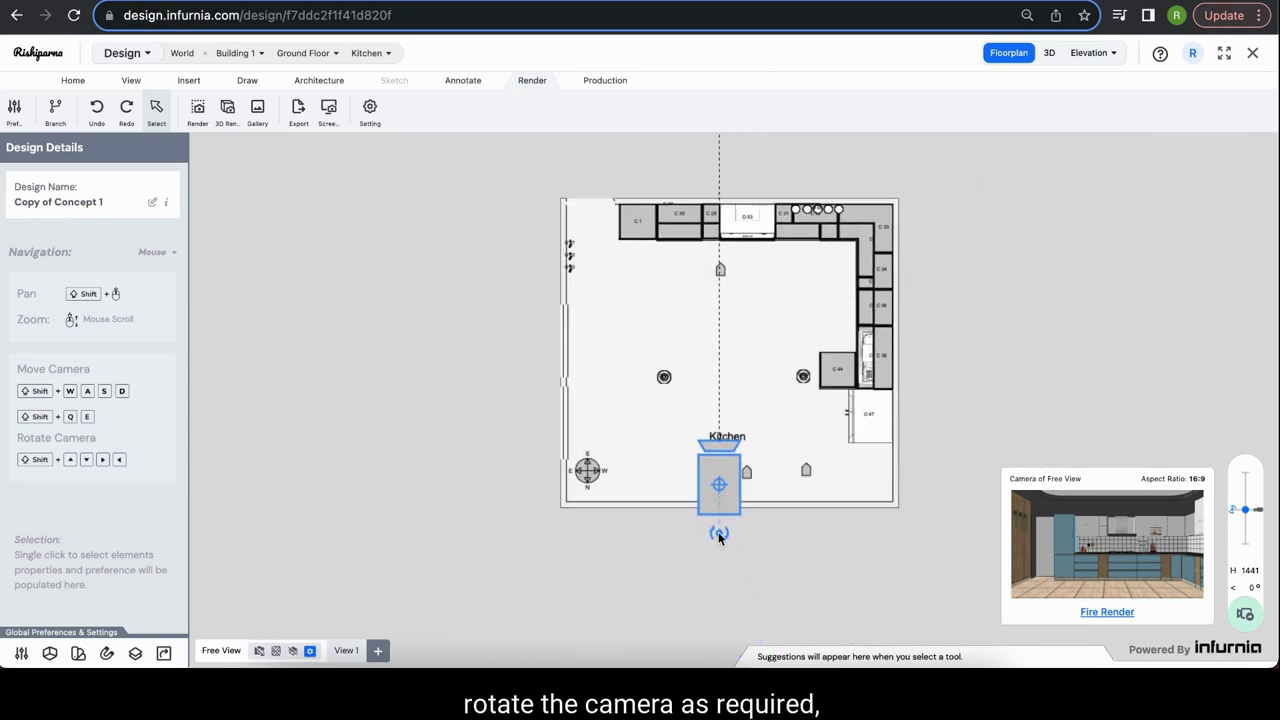
left_click_drag(719, 537, 694, 529)
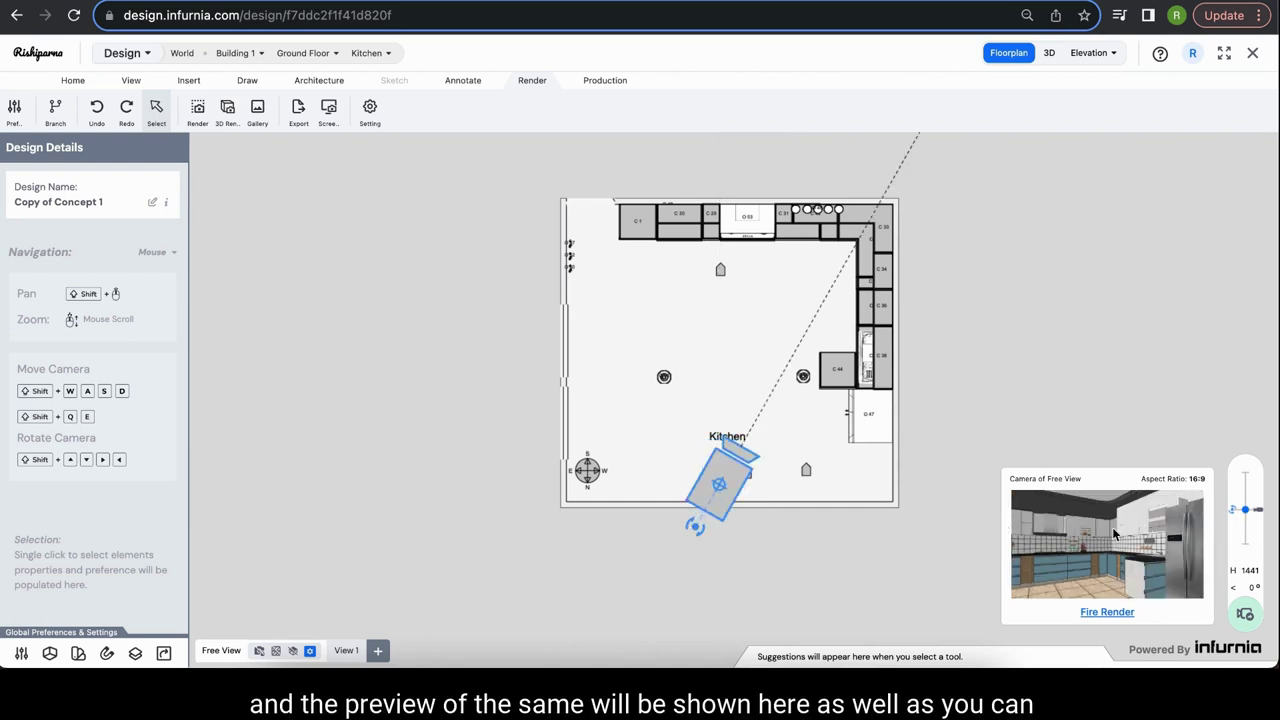
left_click_drag(697, 528, 742, 528)
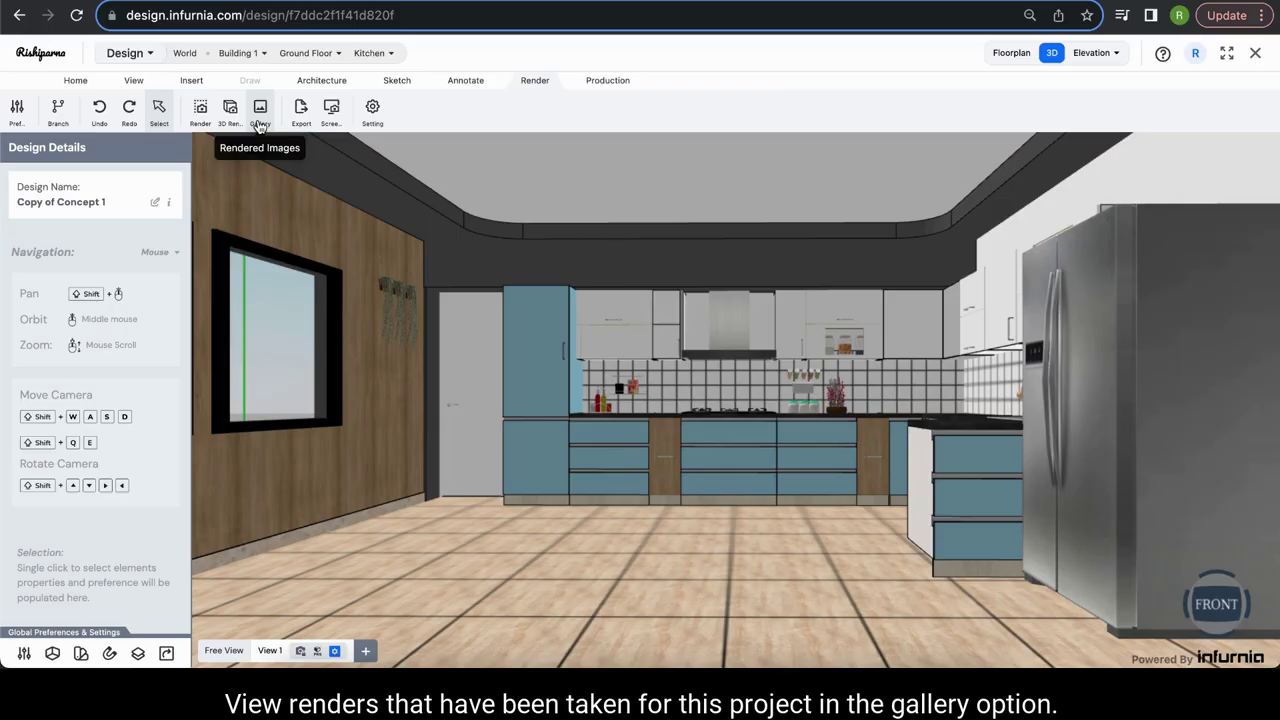
Browse the HD renders in the project's render gallery and download the first one
left_click(259, 117)
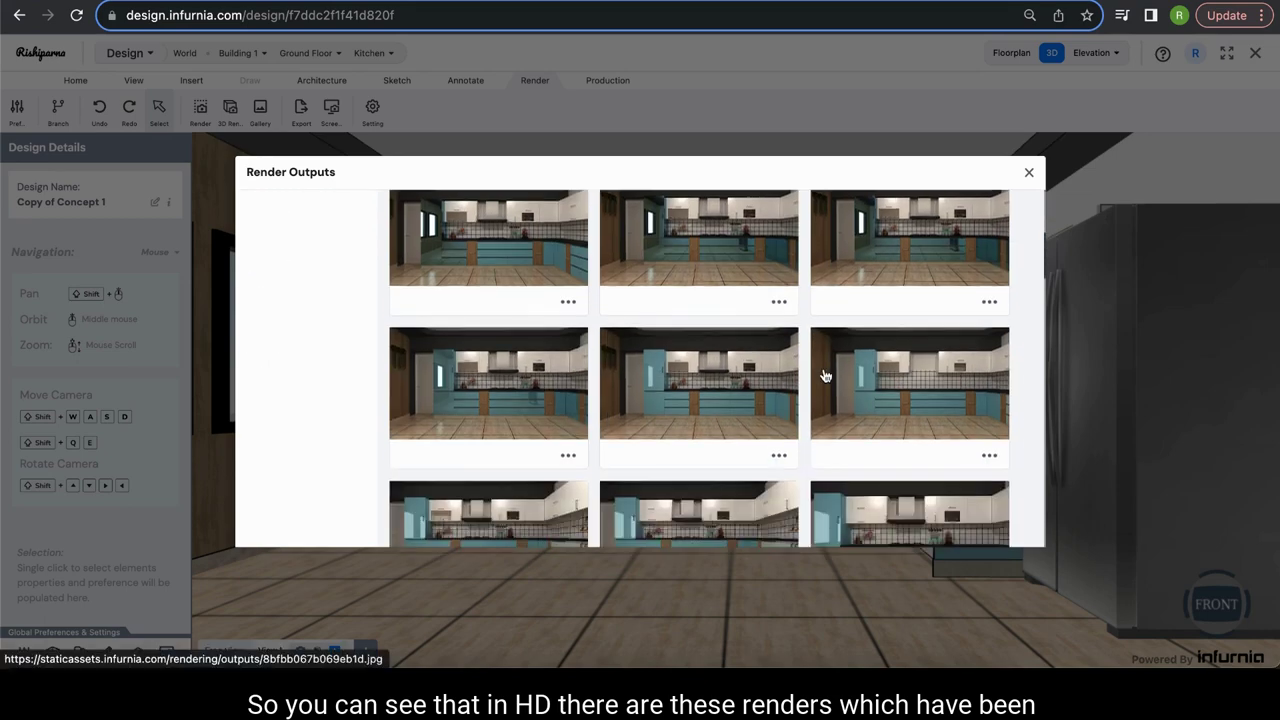
scroll(823, 371, "down", 3)
scroll(600, 346, "up", 5)
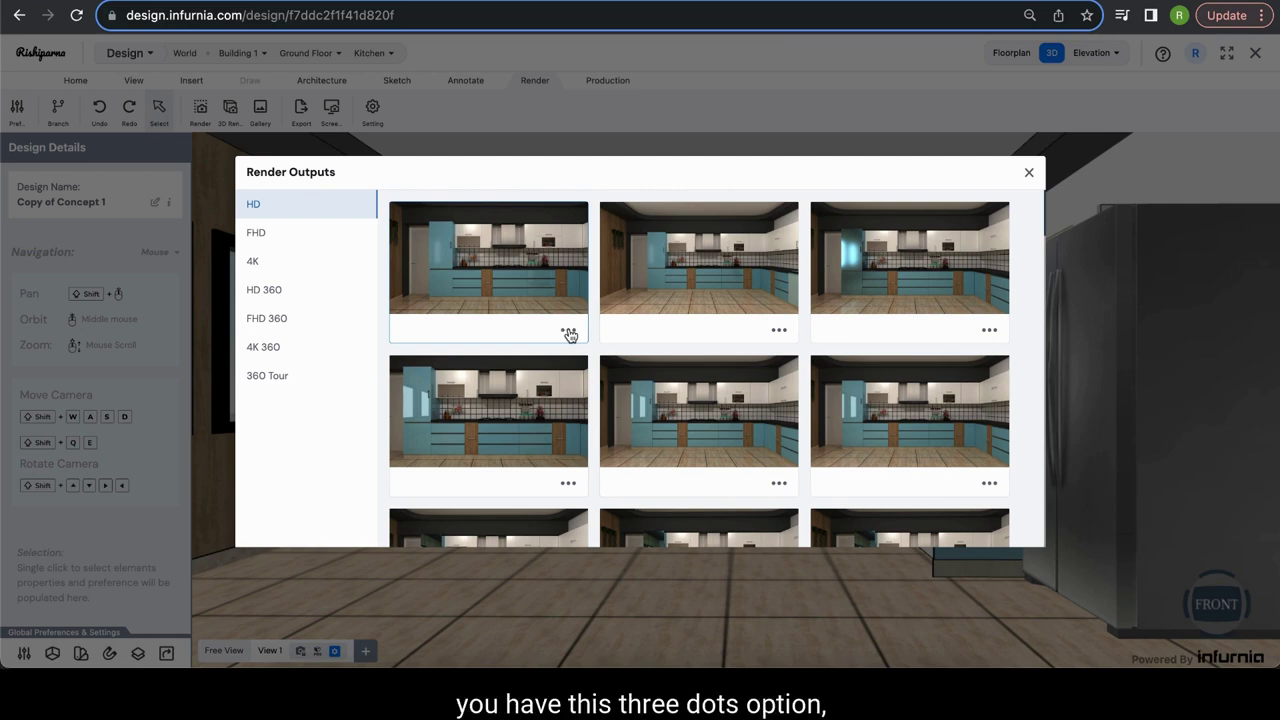
left_click(568, 331)
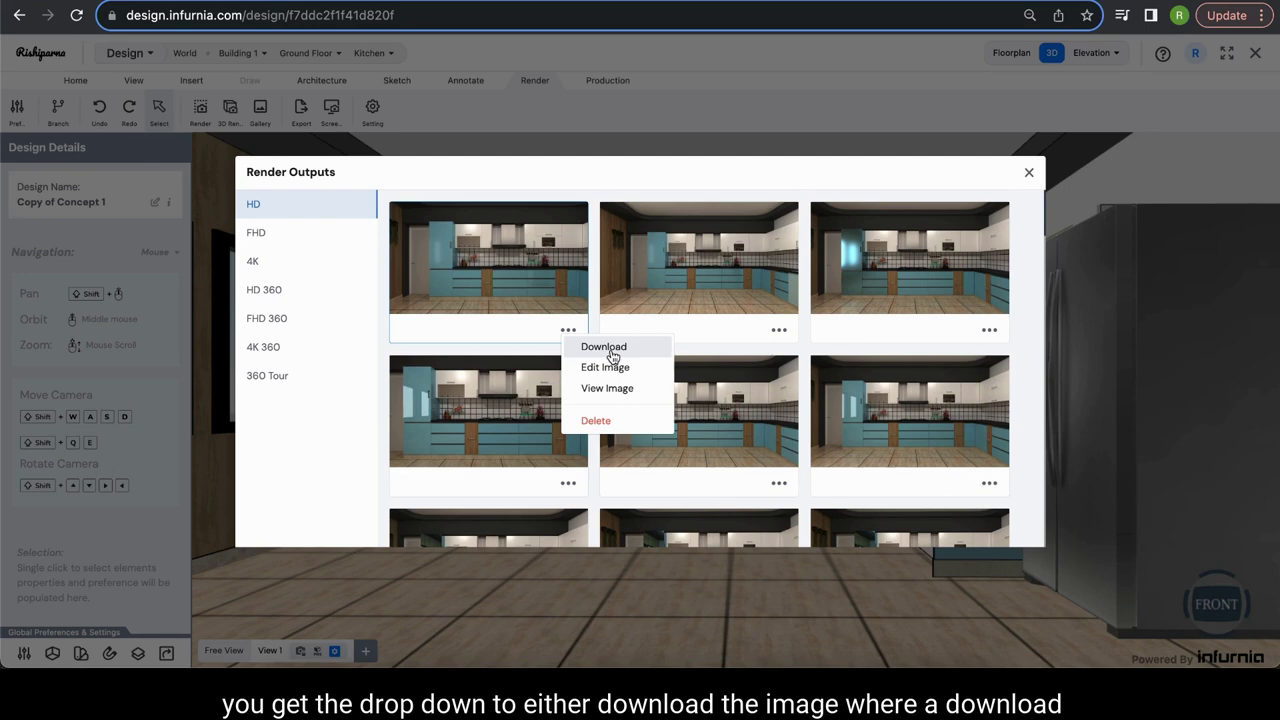
left_click(604, 347)
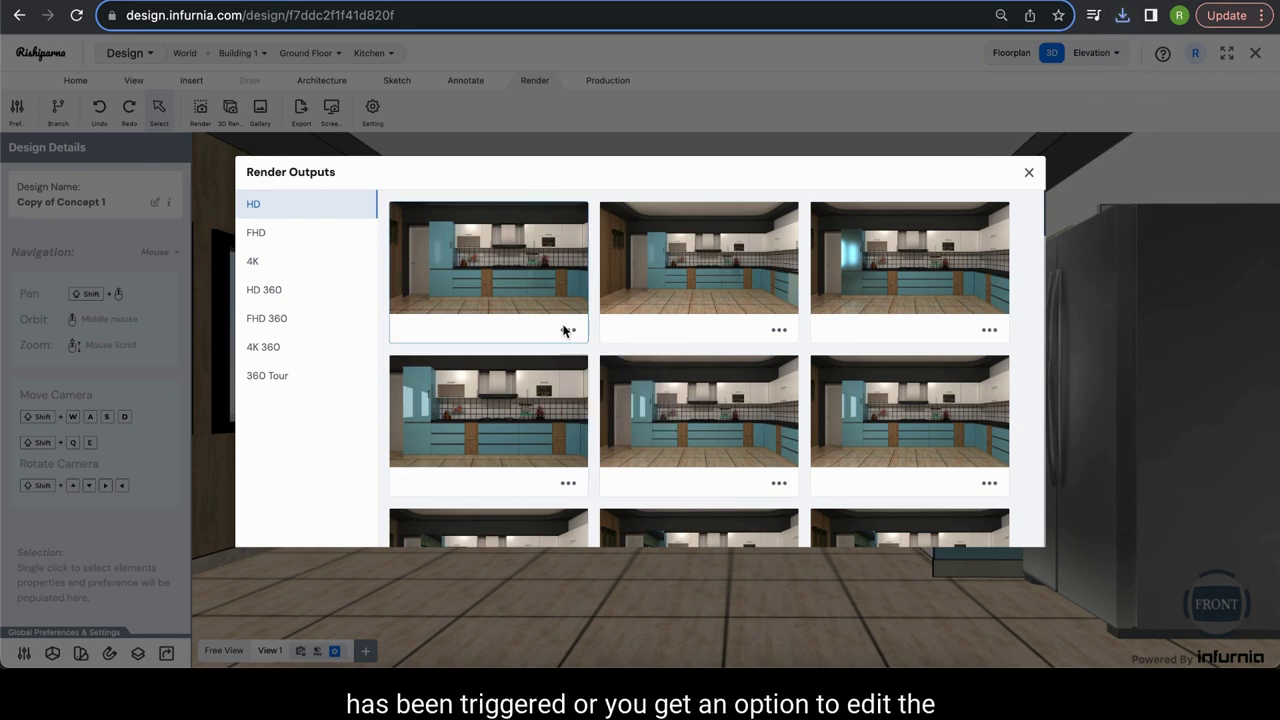
View the first HD render as a full image, select its shareable link, and close the image
left_click(568, 332)
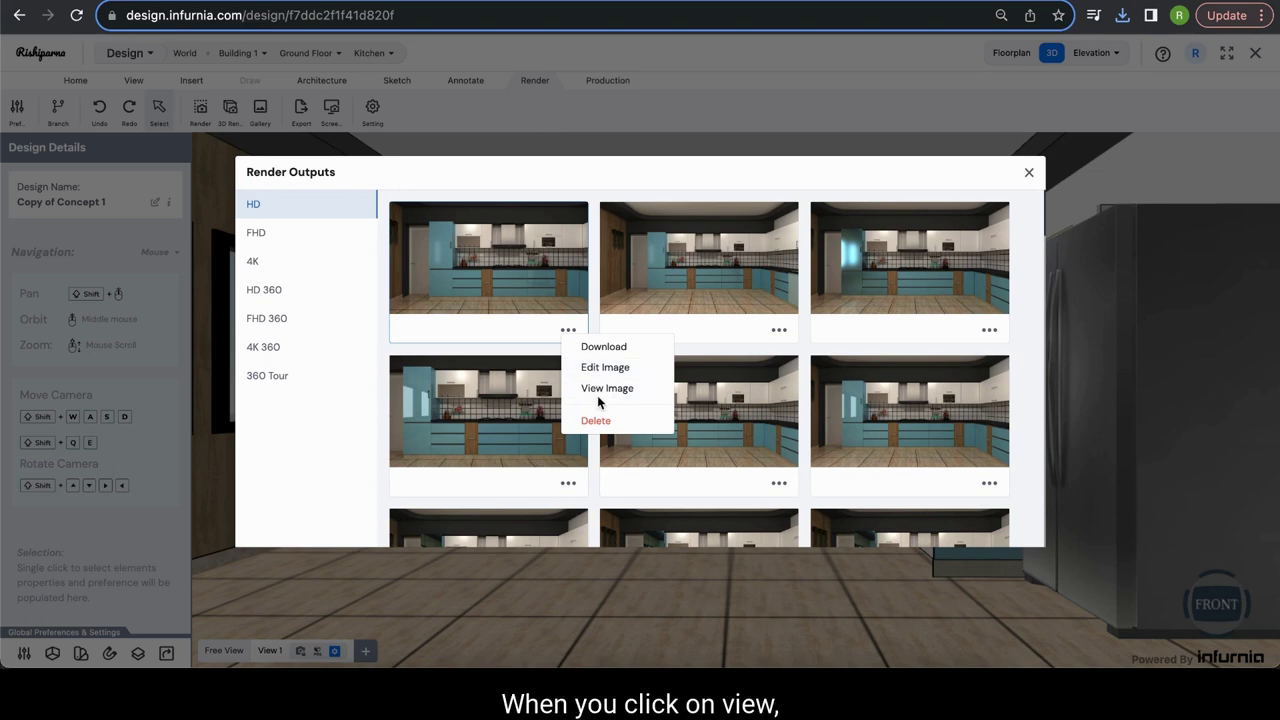
left_click(598, 390)
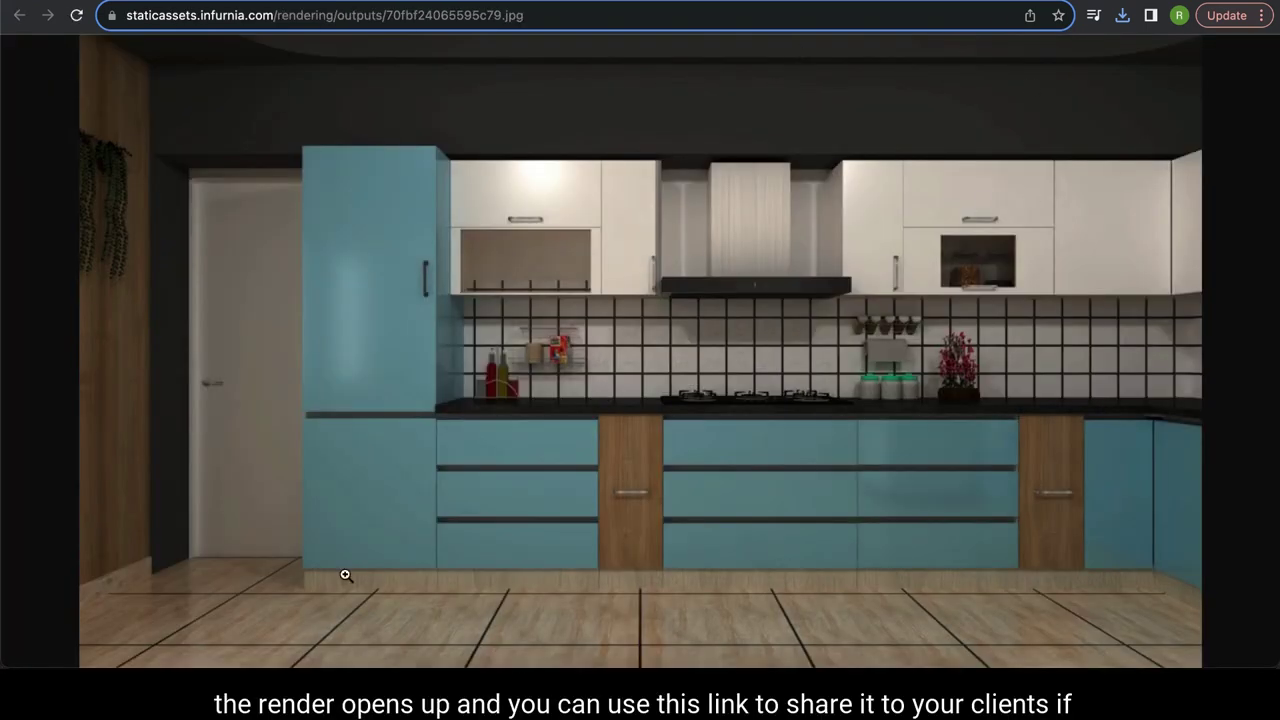
left_click(152, 18)
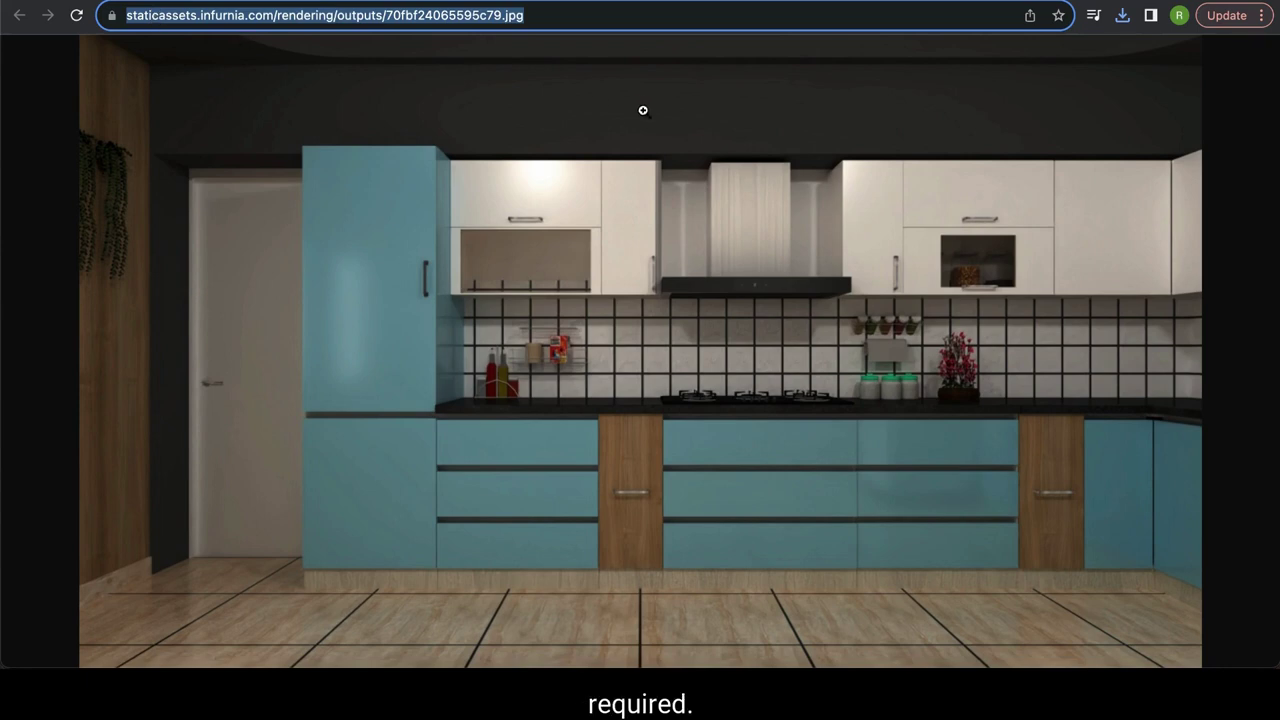
key("super+w")
Edit the first HD render, raising its brightness, contrast, sharpness and saturation and lowering its temperature slightly
left_click(567, 331)
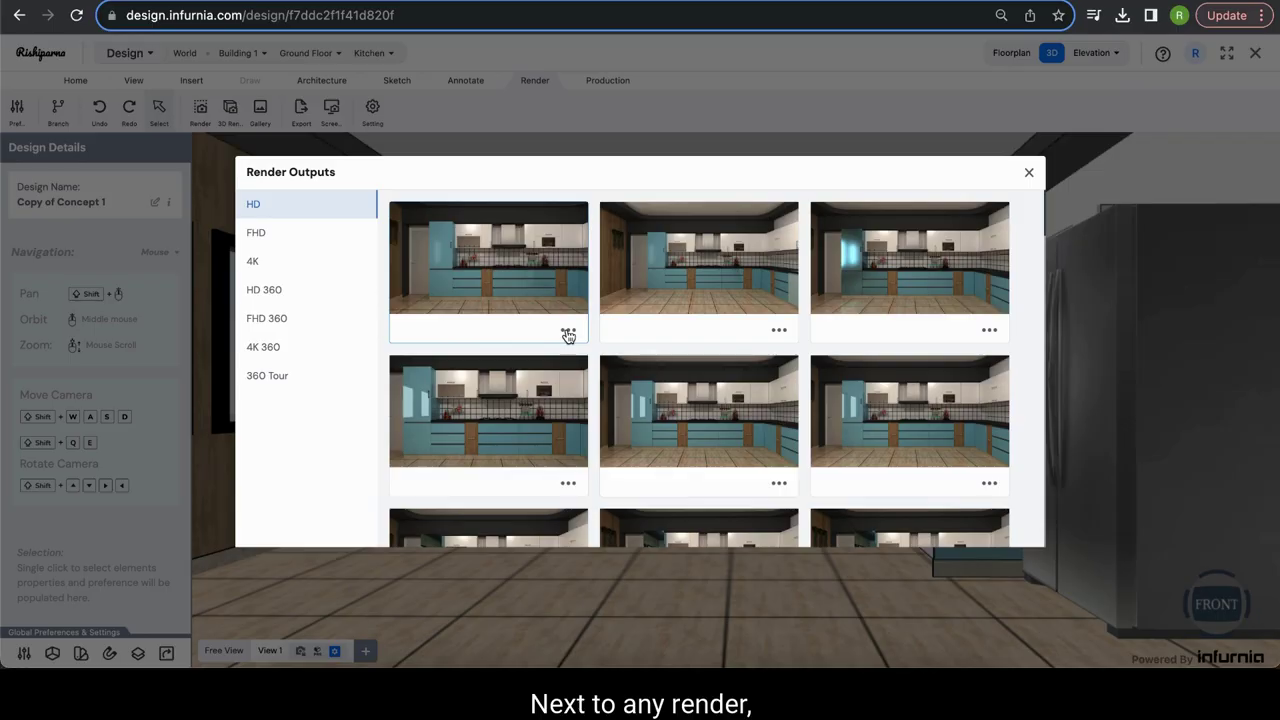
left_click(568, 331)
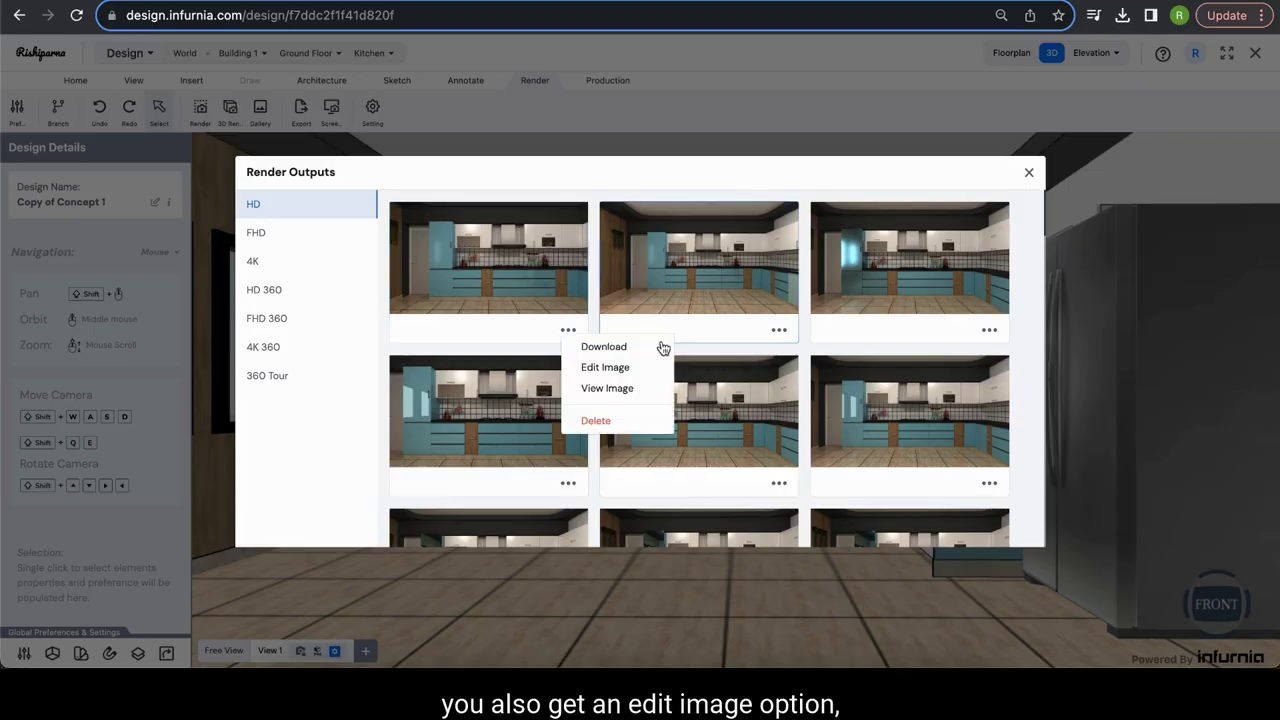
left_click(606, 367)
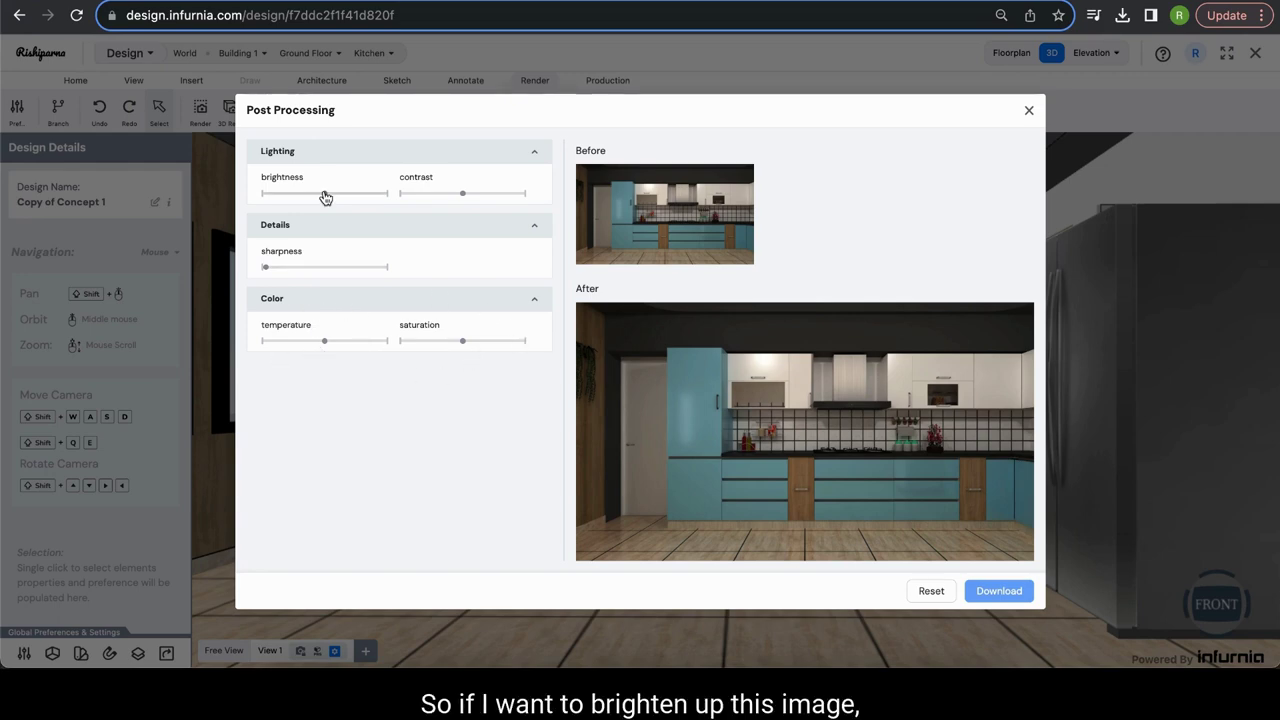
left_click_drag(325, 197, 355, 199)
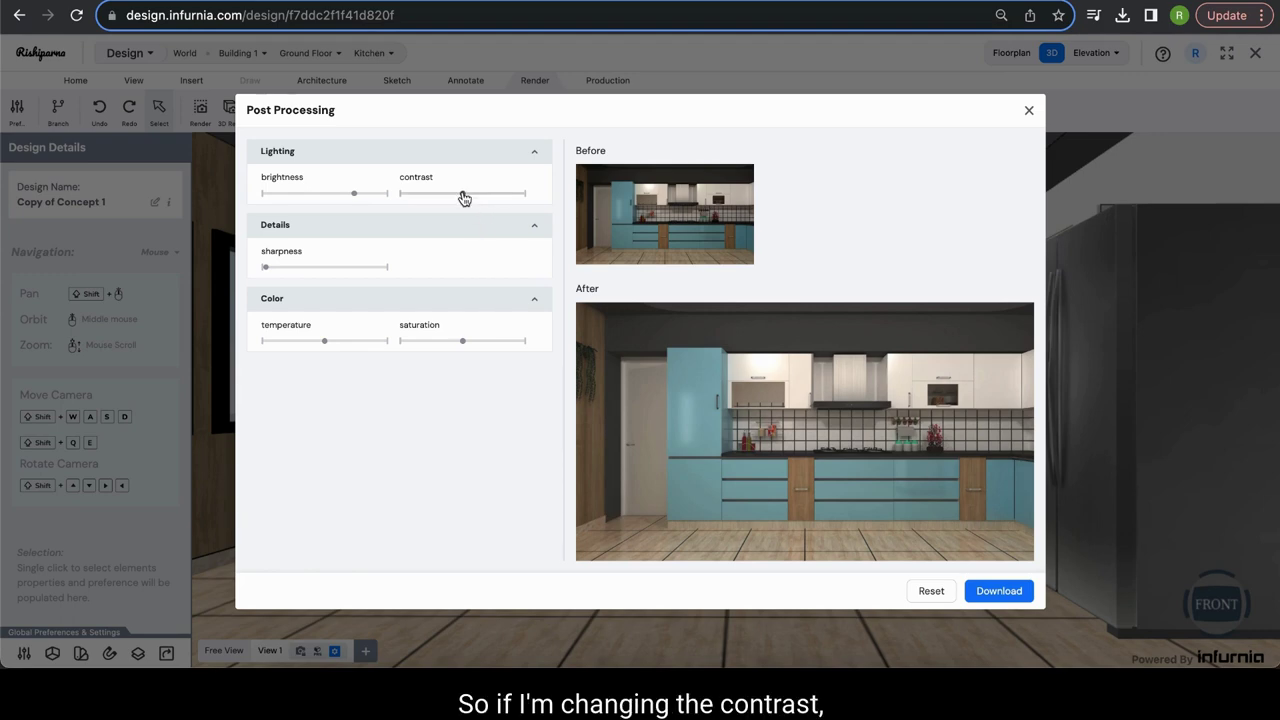
mouse_move(463, 197)
left_mouse_down()
mouse_move(497, 204)
mouse_move(440, 199)
mouse_move(474, 198)
left_mouse_up()
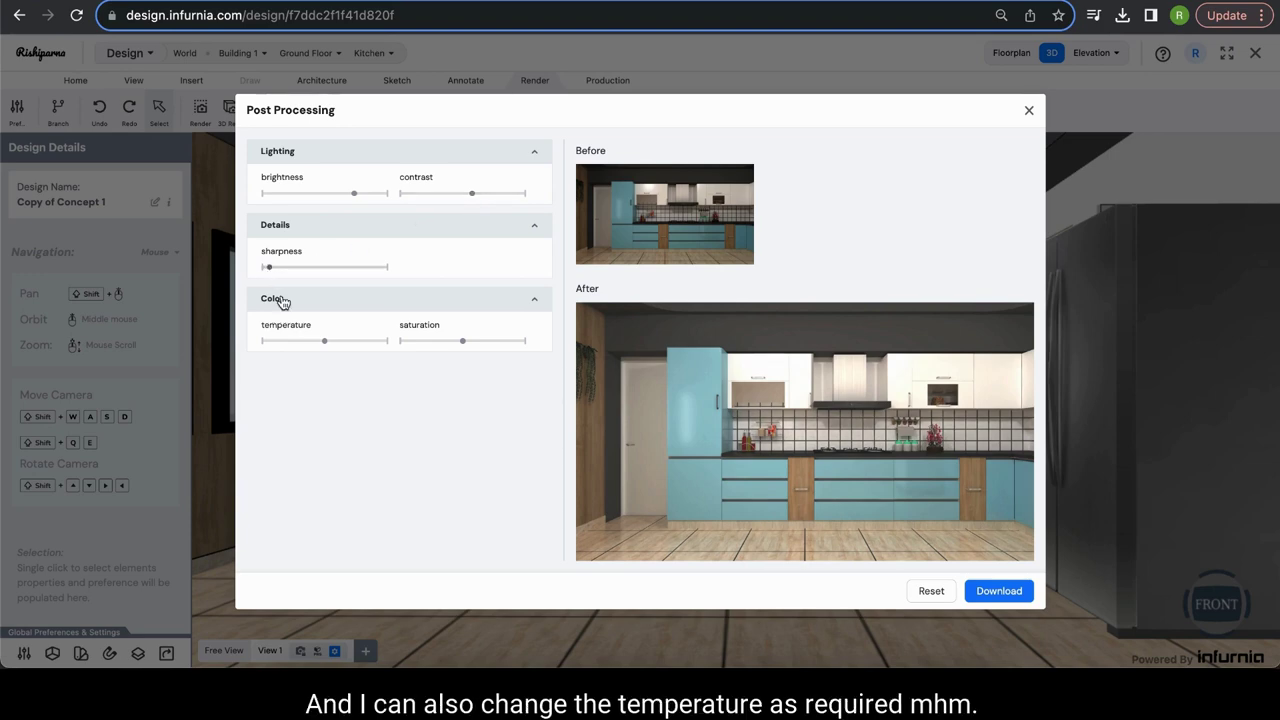
left_click_drag(324, 342, 314, 343)
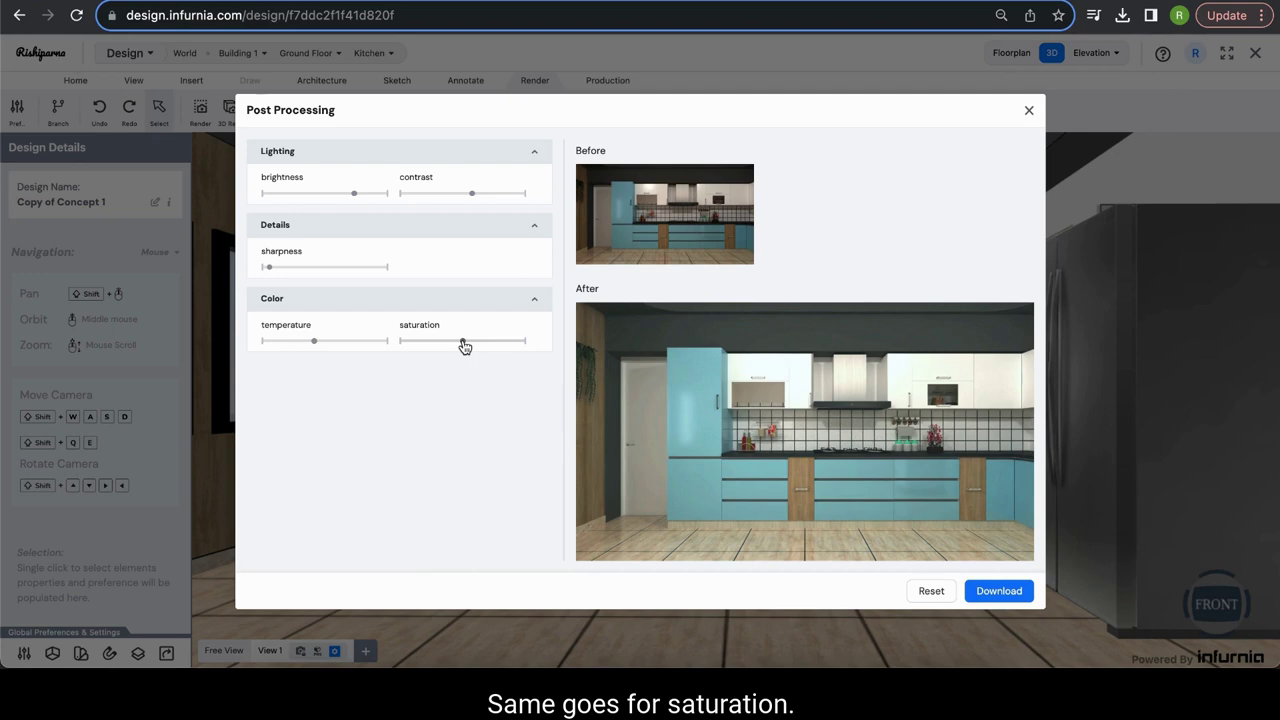
left_click_drag(463, 345, 480, 346)
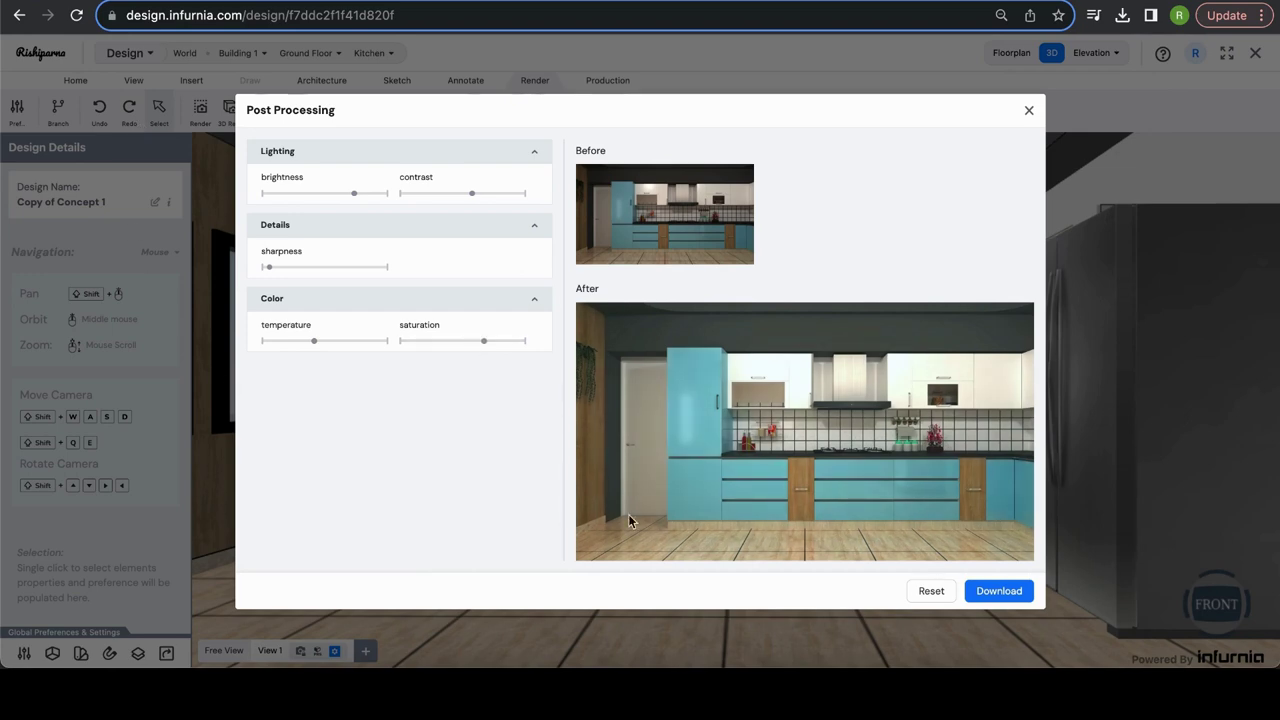
Download the post-processed render and reset the image adjustments
left_click(995, 597)
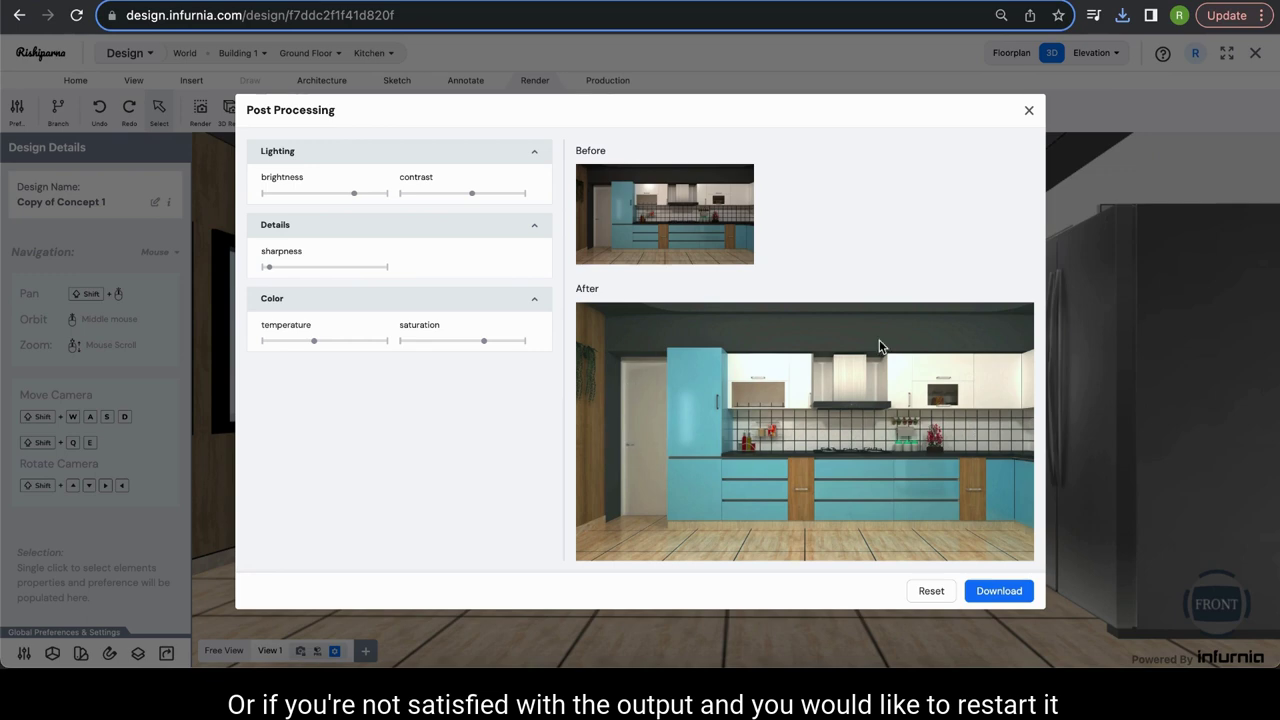
left_click(931, 592)
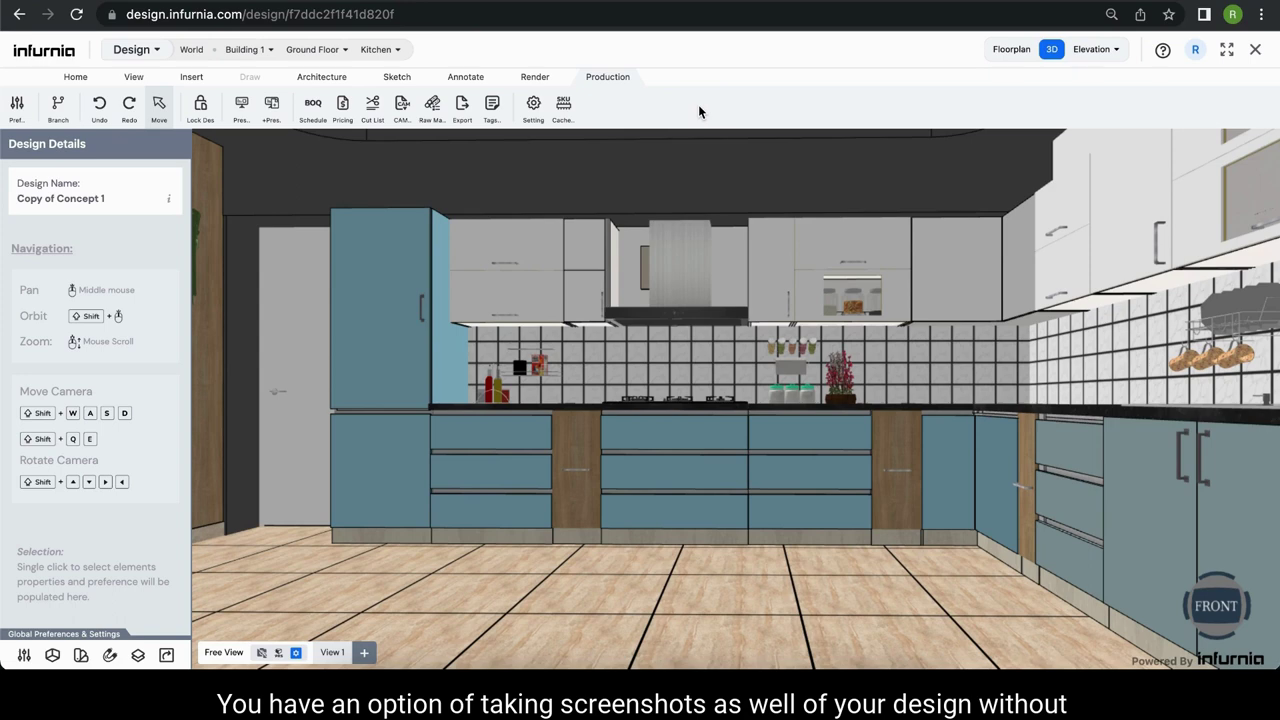
Take a screenshot of the 3D kitchen view and open the first HD image among the rendered images
left_click(534, 80)
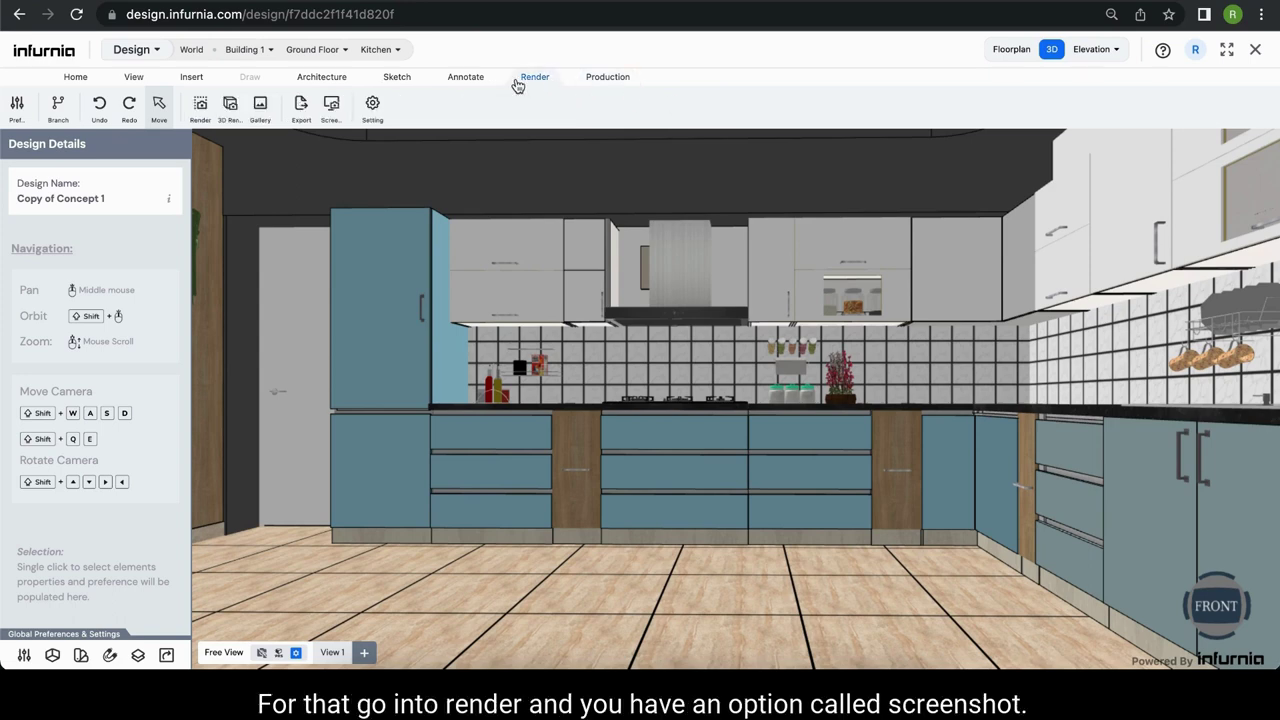
left_click(330, 110)
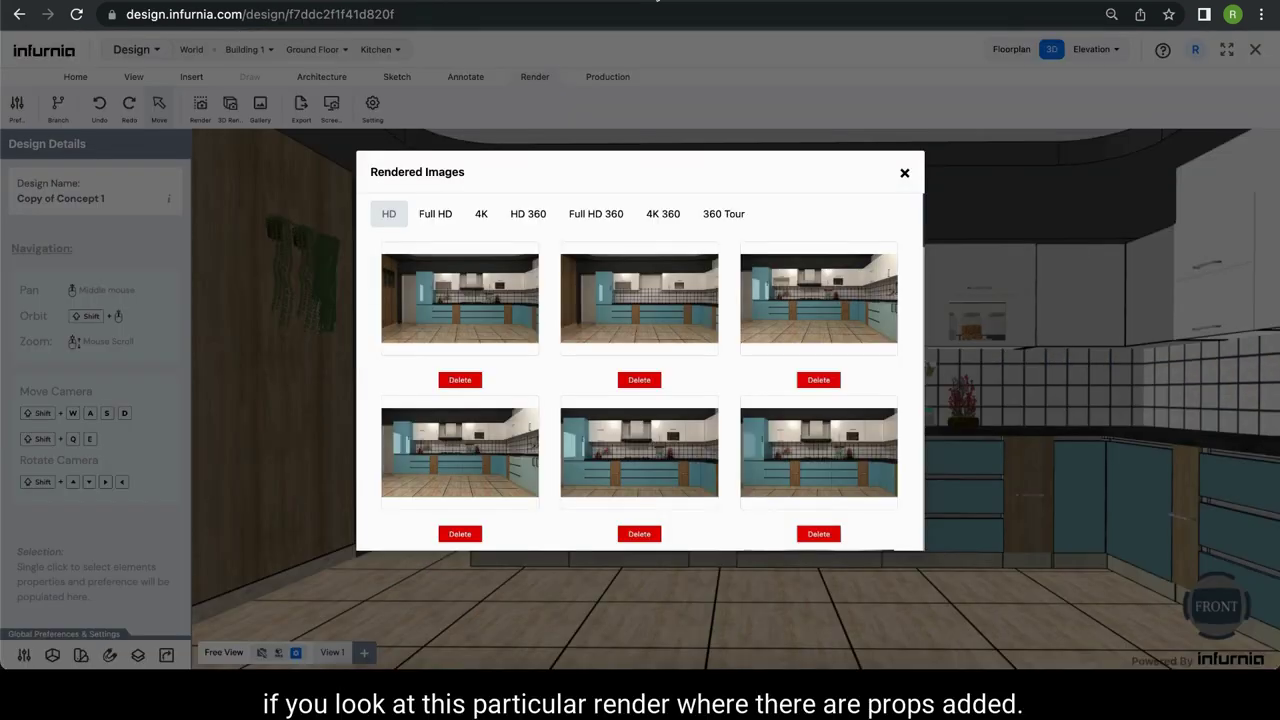
left_click(500, 284)
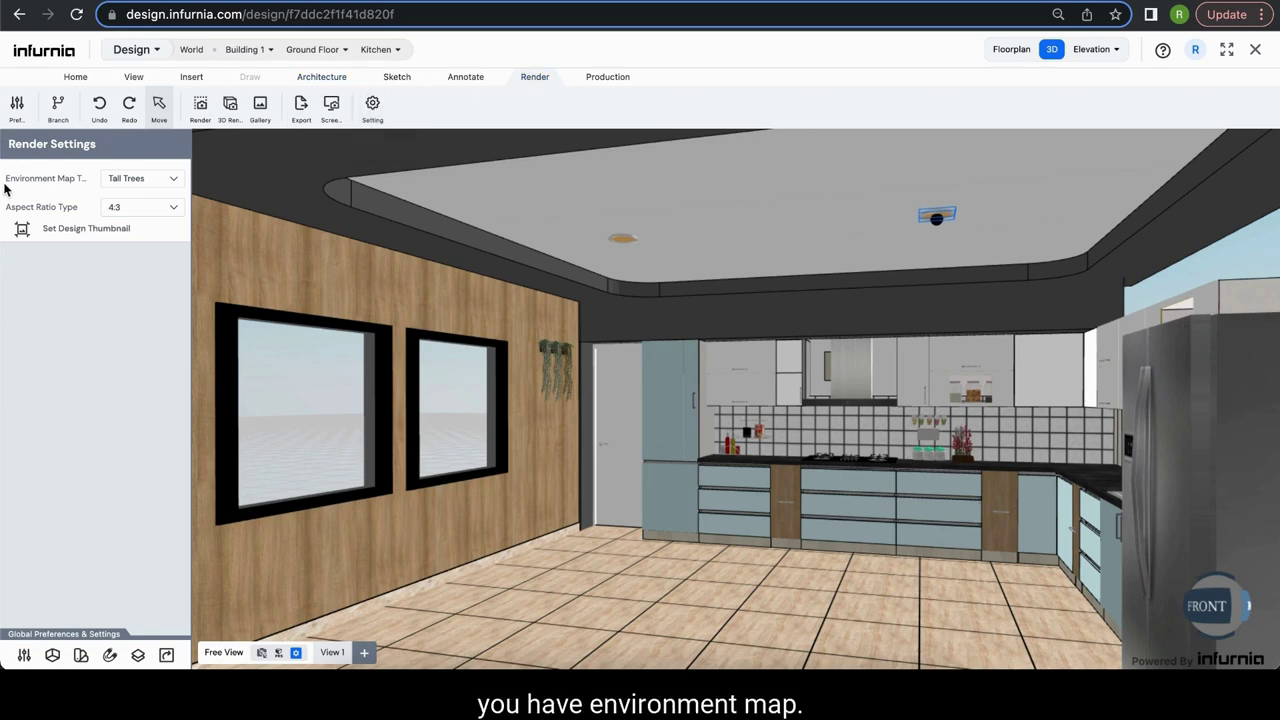
Review the environment map options in the render settings and choose Tall Trees
left_click(140, 180)
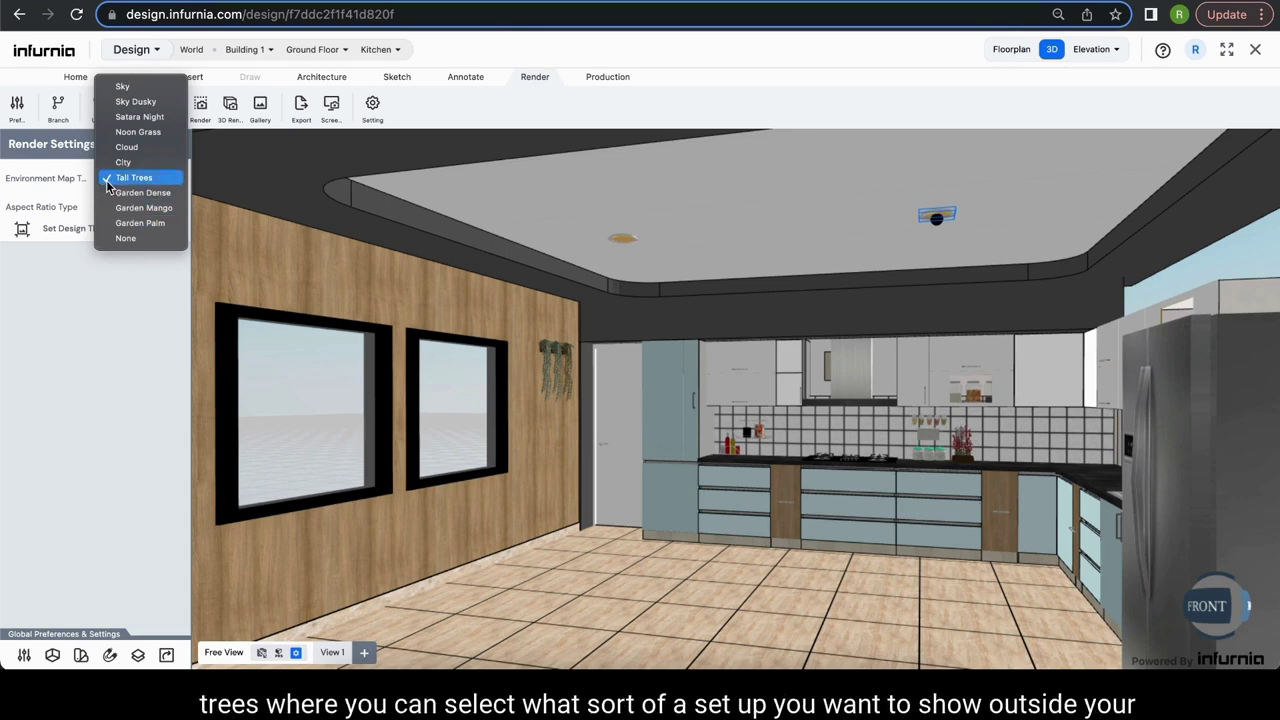
left_click(118, 336)
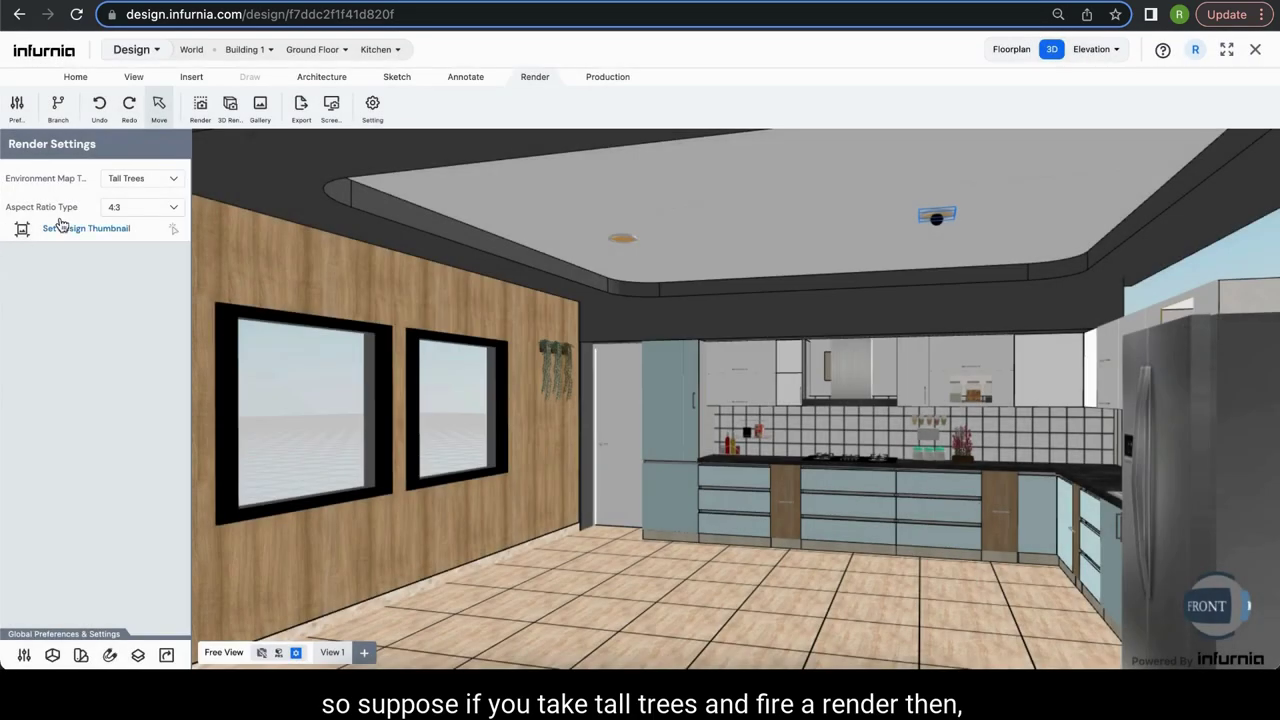
left_click(125, 178)
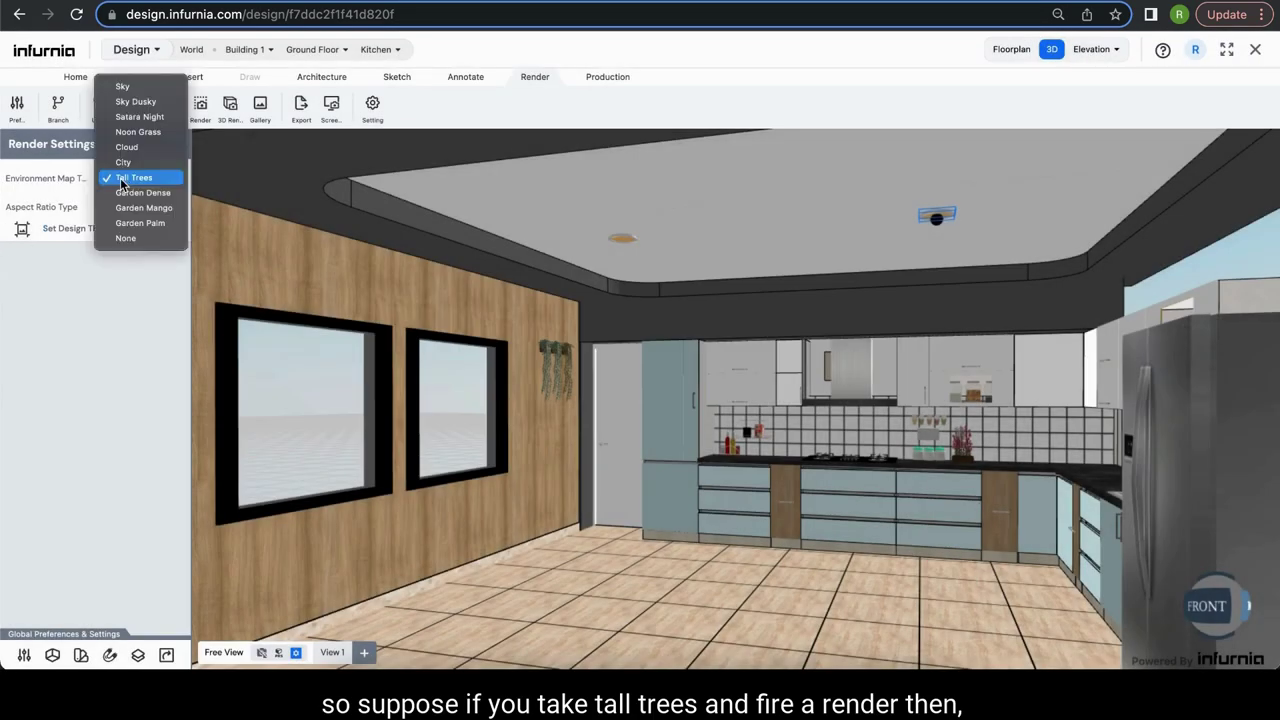
left_click(122, 178)
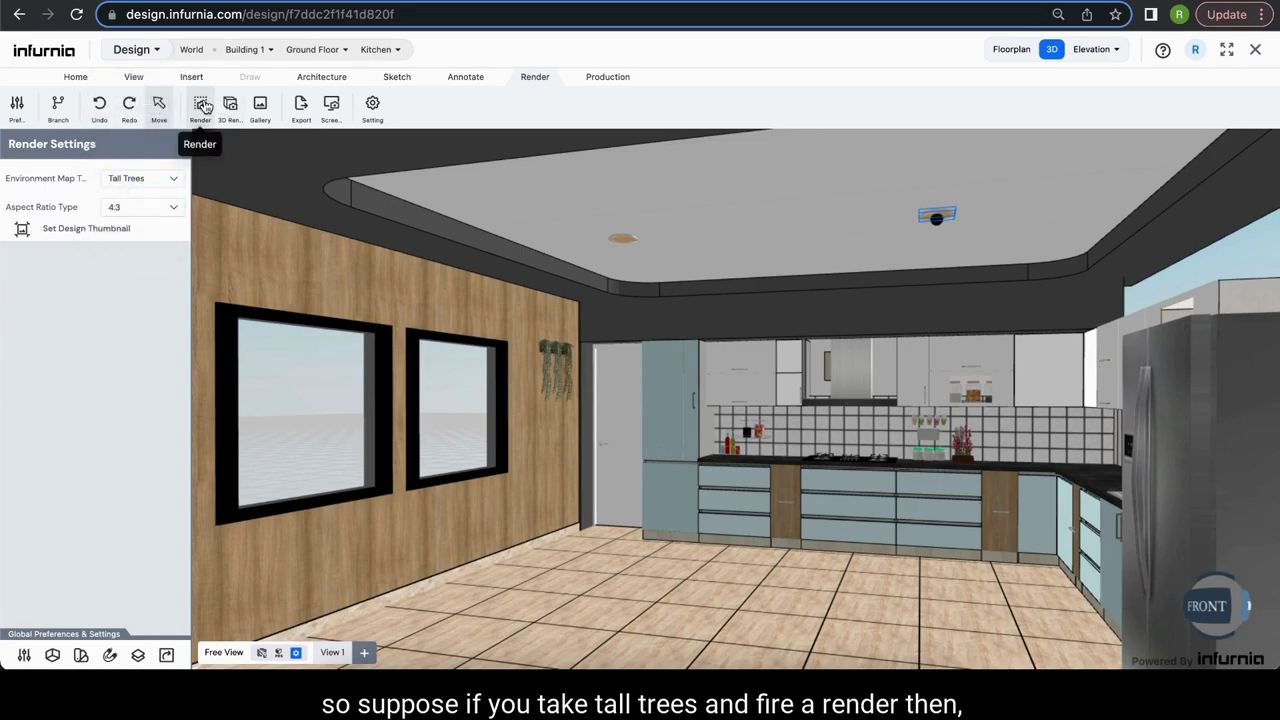
Open the kitchen render with trees outside the window from the gallery, zoom in on it, and close it
left_click(259, 106)
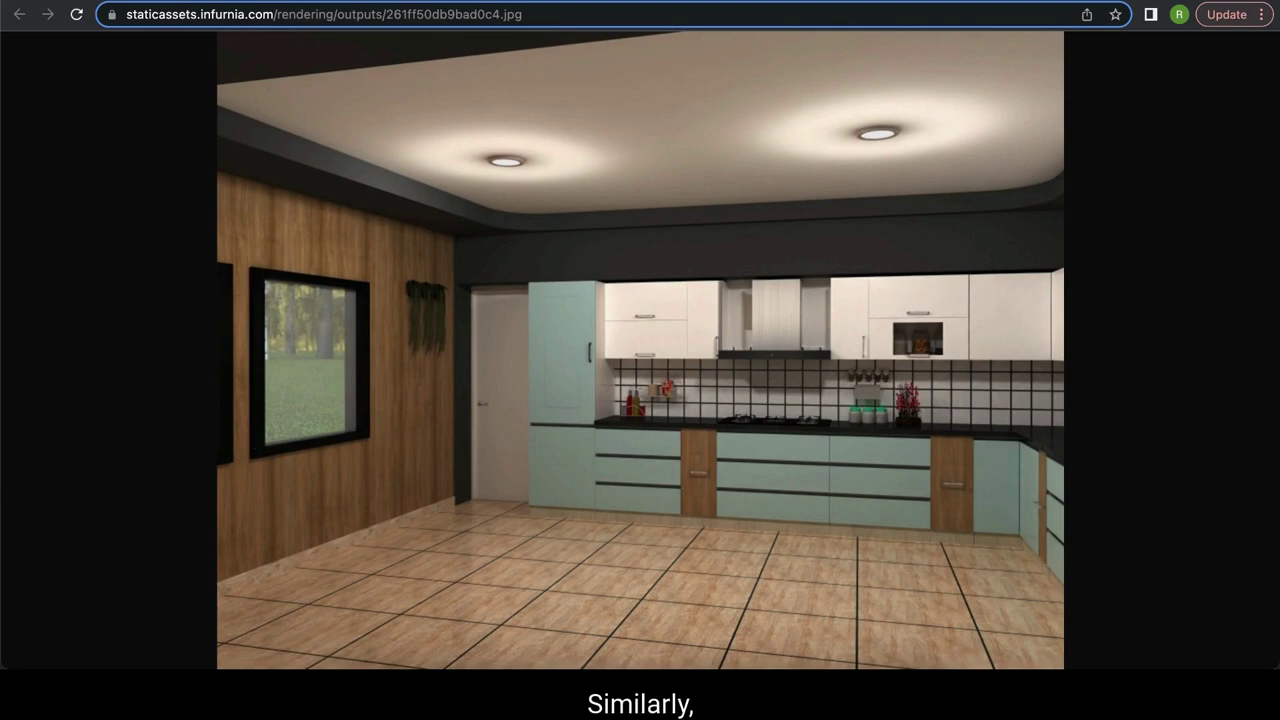
left_click(561, 118)
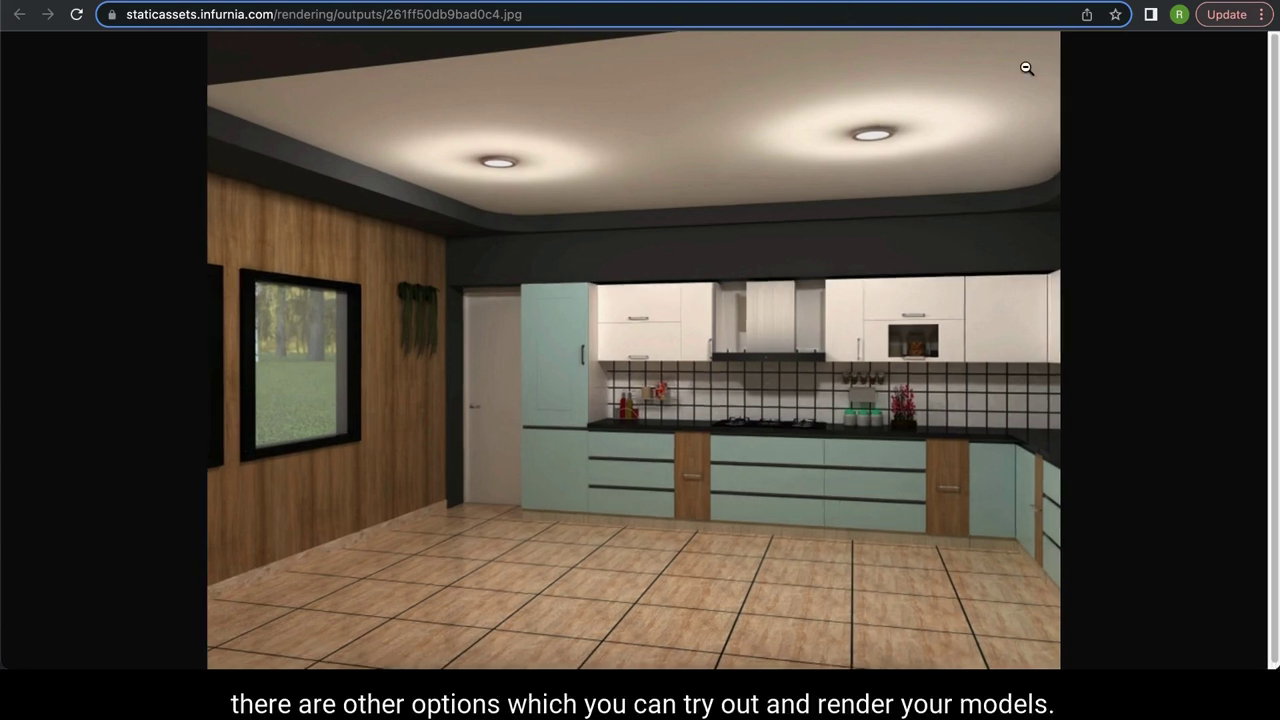
key("ctrl+w")
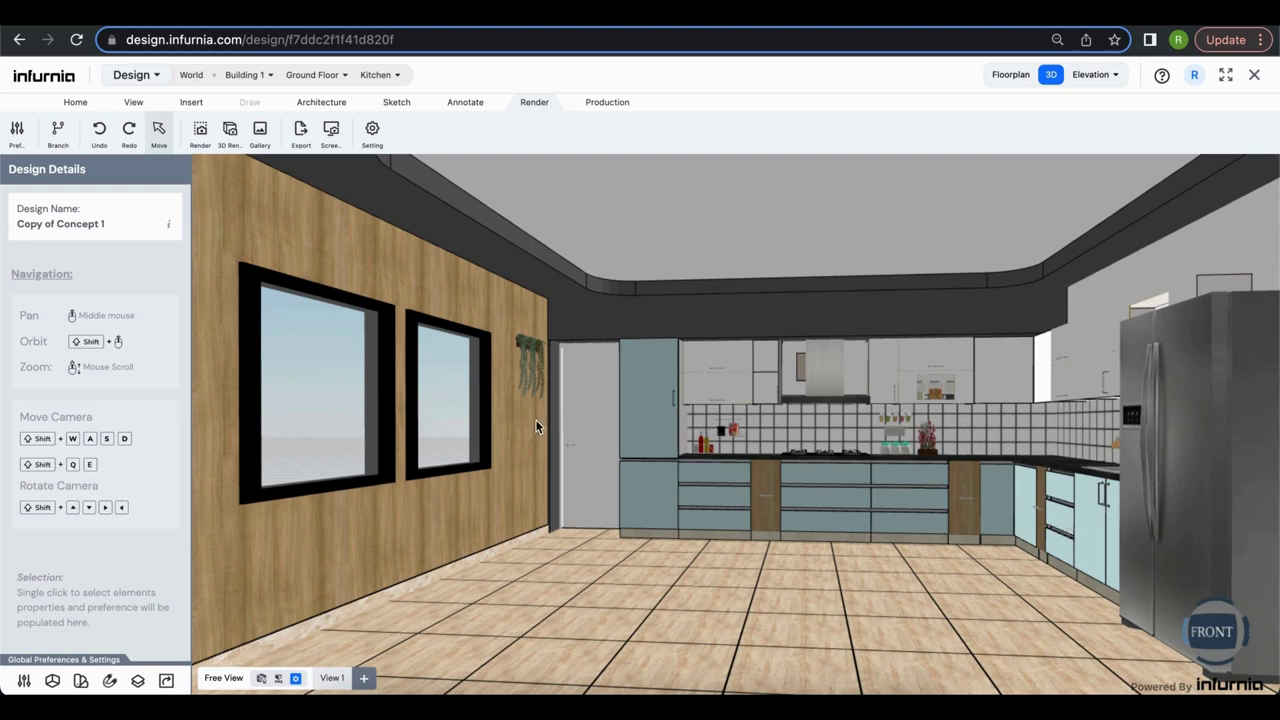
Open the sunlight settings and set the day/night time to hour 6
left_click(132, 104)
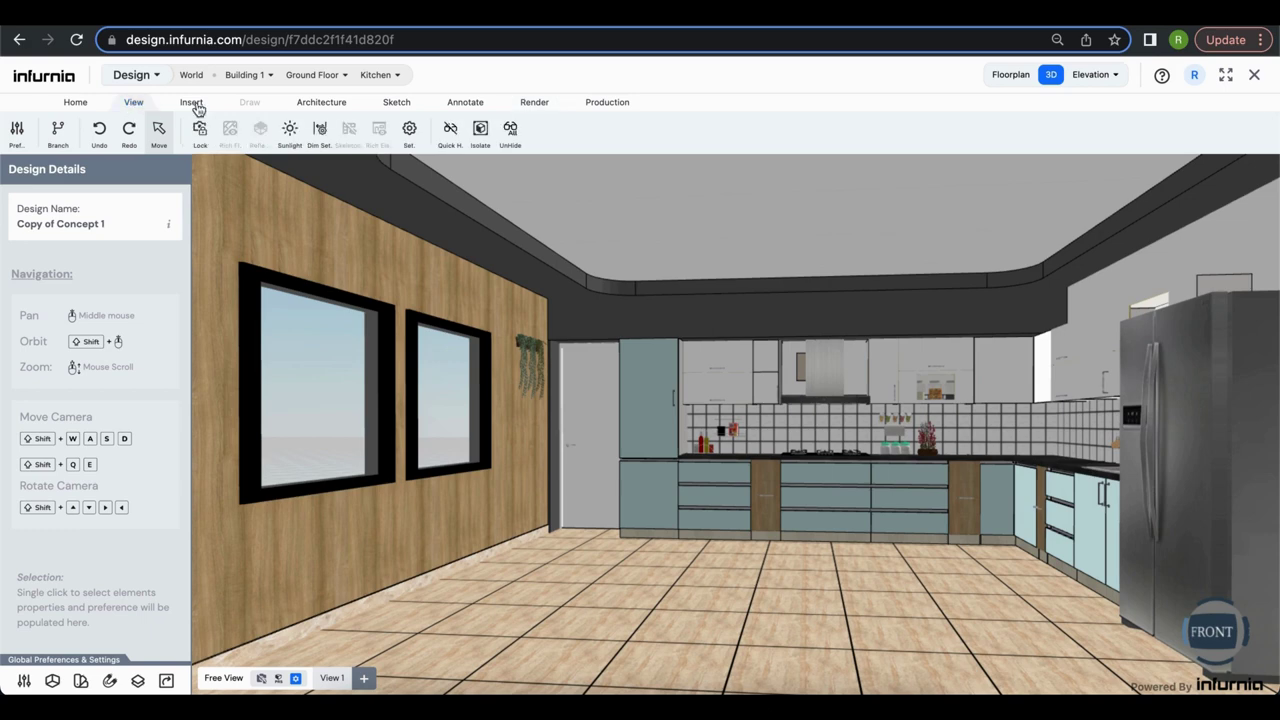
left_click(289, 132)
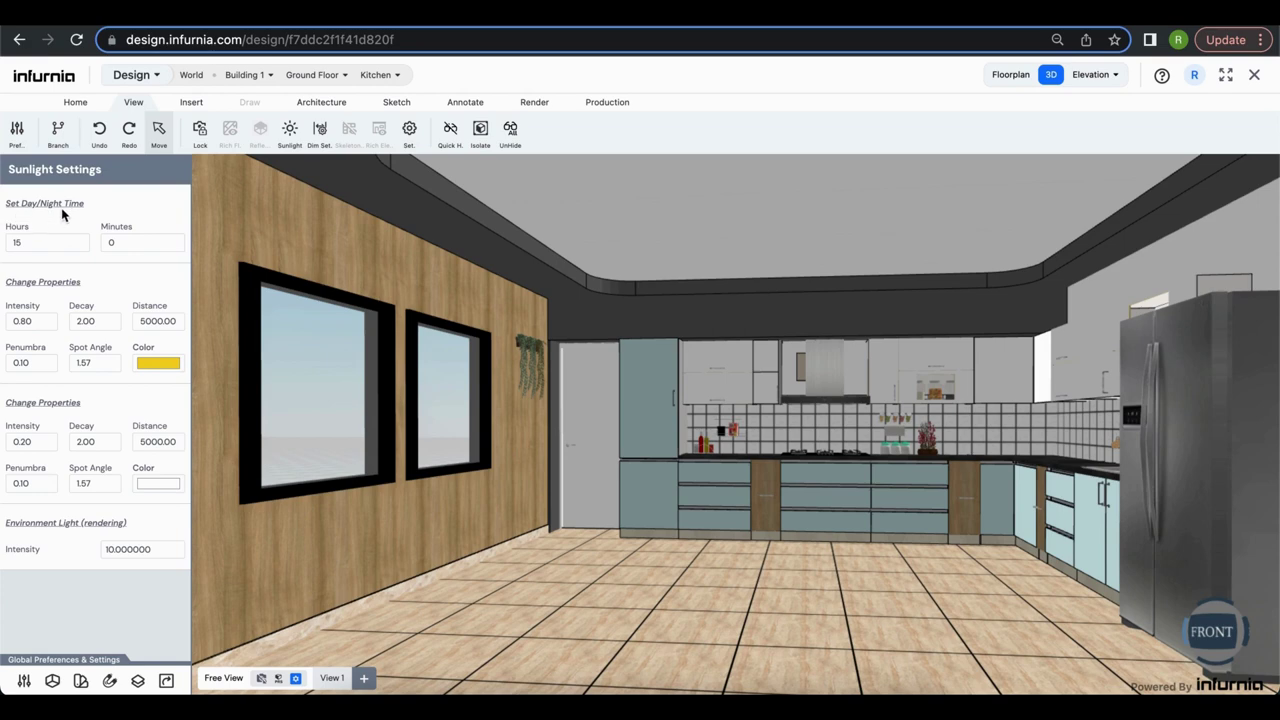
left_click_drag(50, 246, 5, 248)
type("6")
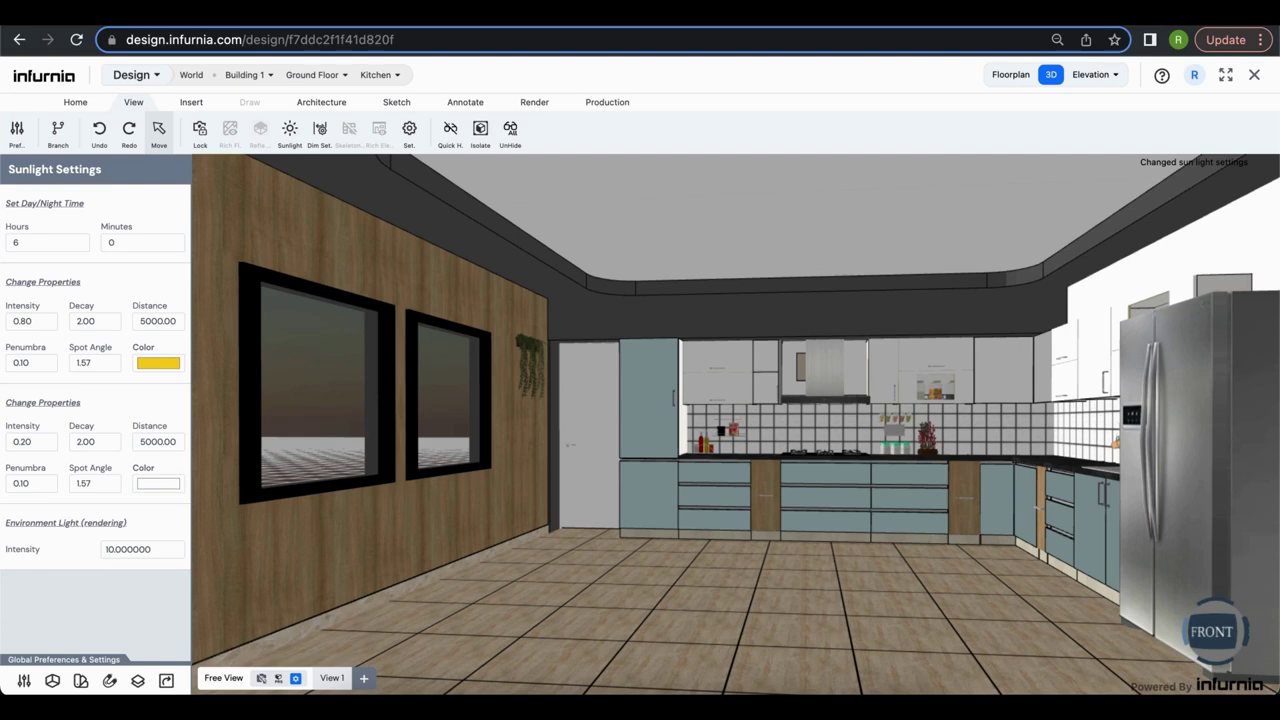
Try the day/night time at hours 10 and 13, and settle on hour 18 for the sunlight
left_click_drag(17, 242, 8, 247)
type("10")
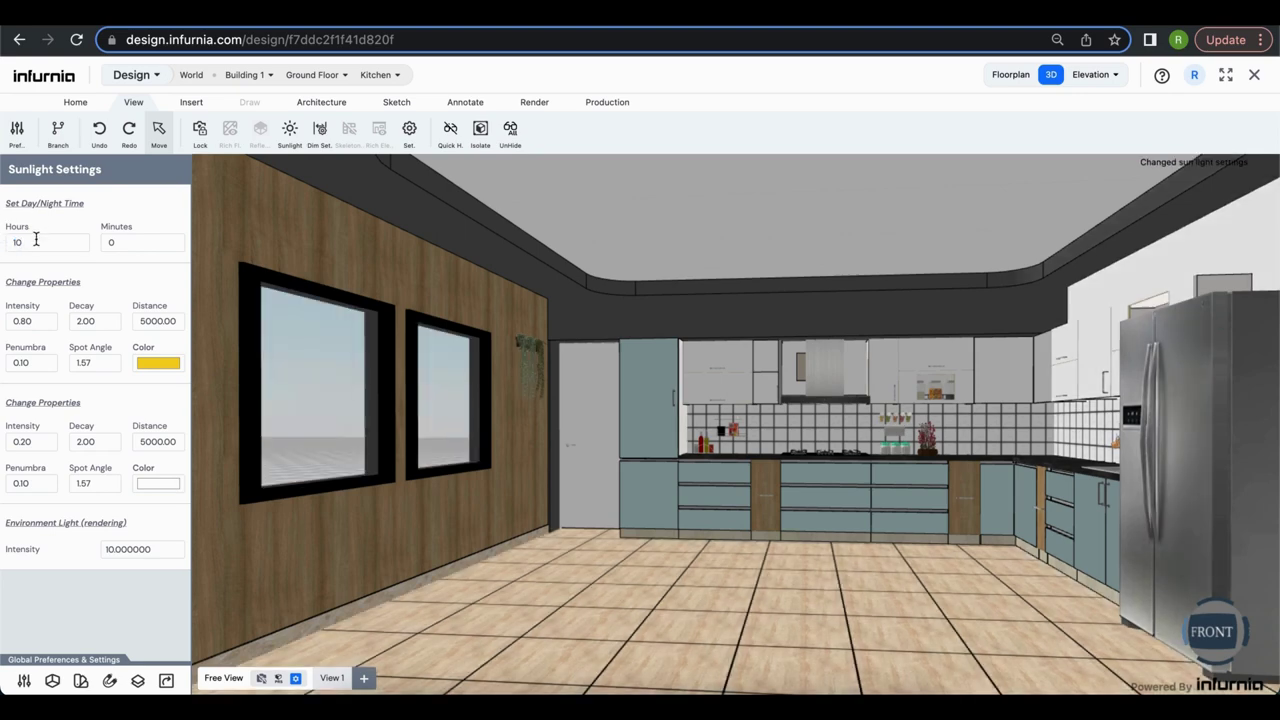
left_click_drag(36, 241, 4, 242)
type("1")
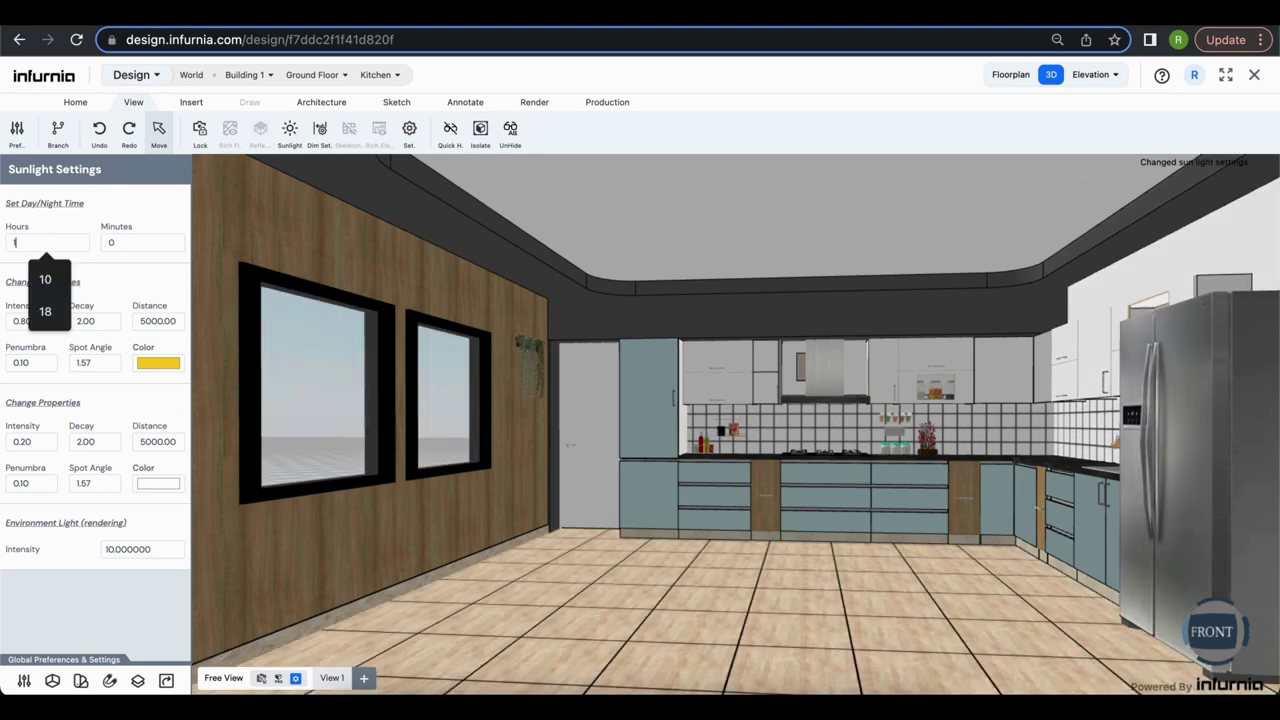
type("3")
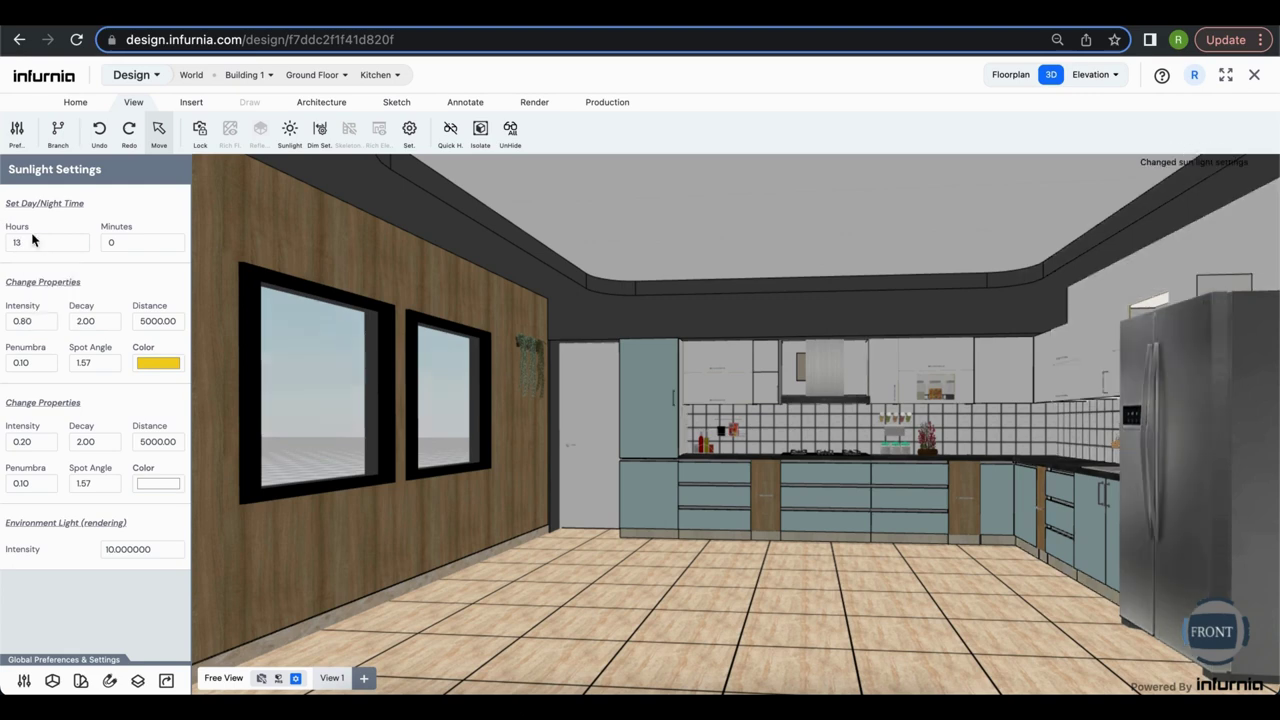
left_click_drag(38, 243, 3, 244)
type("18")
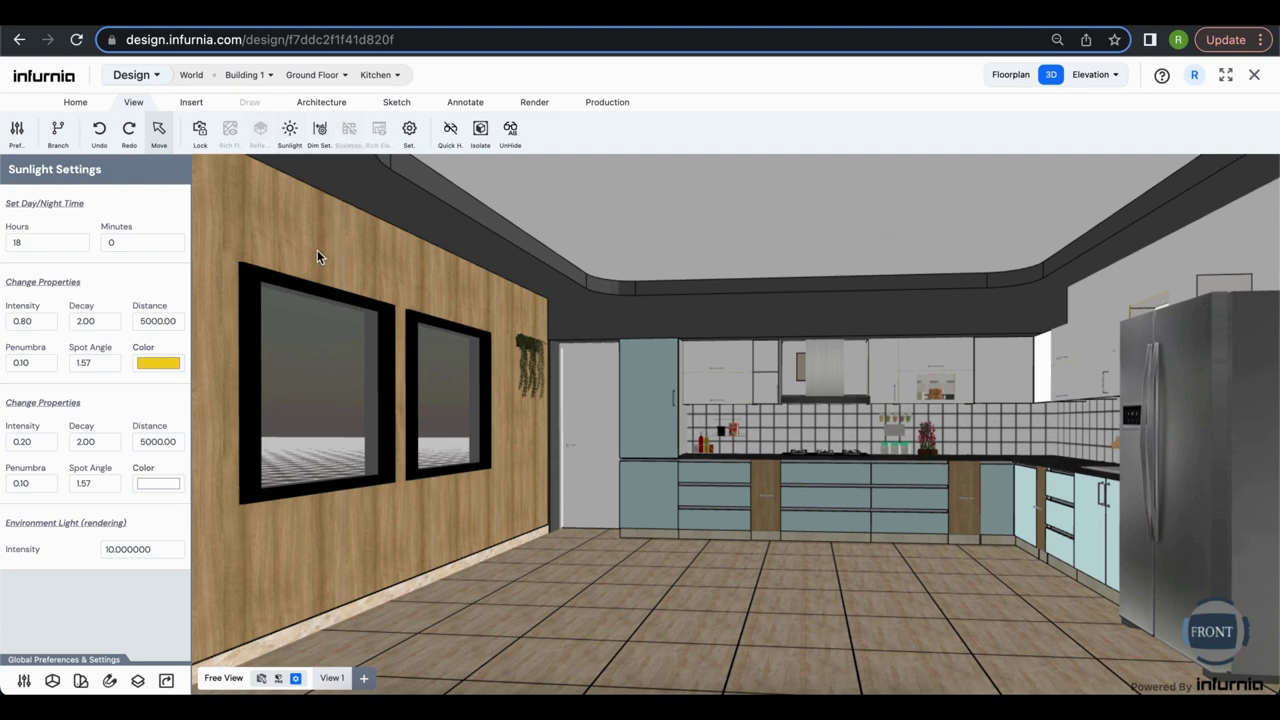
Place a compass in the floorplan near the kitchen's lower-left corner and open its properties
left_click(1010, 75)
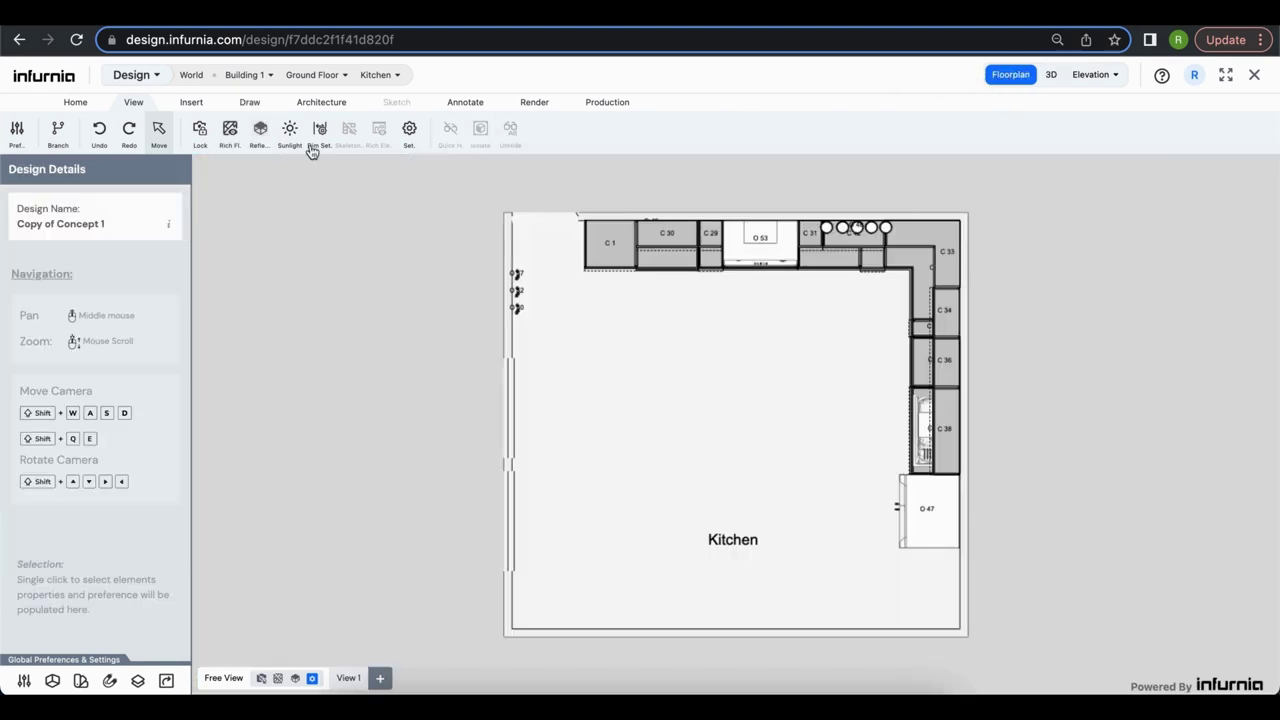
left_click(478, 104)
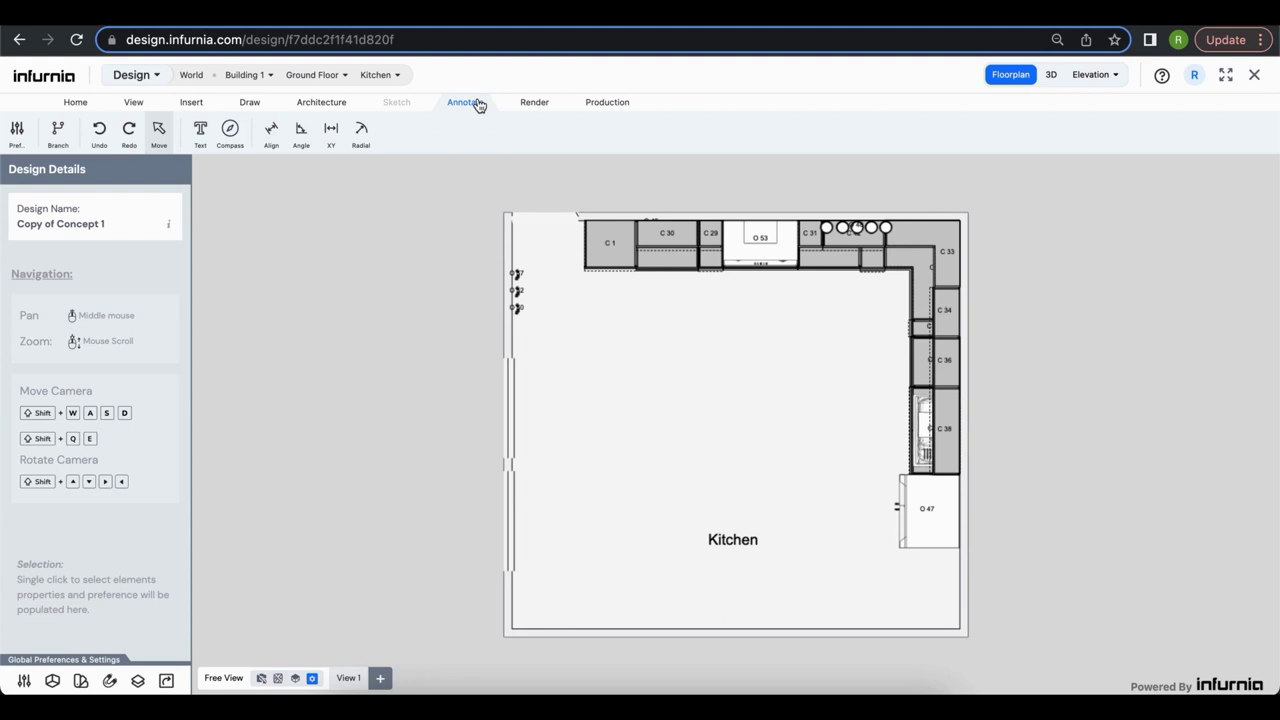
left_click(229, 145)
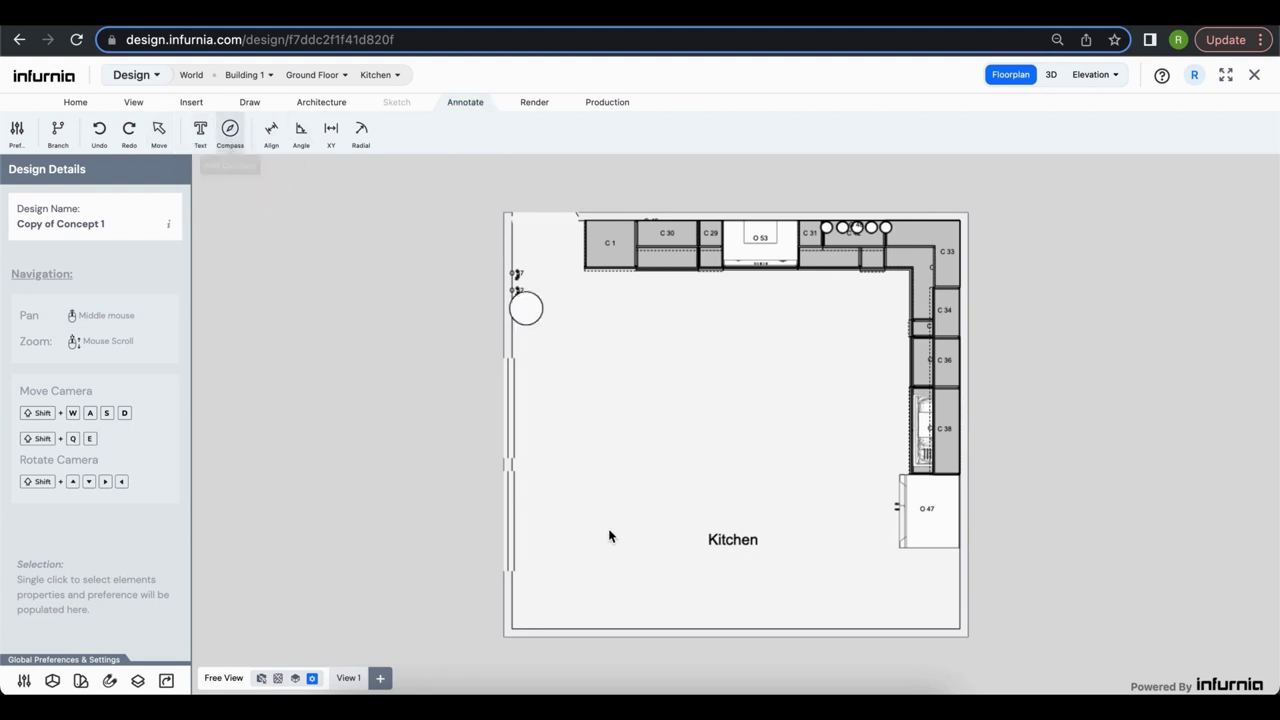
left_click(541, 590)
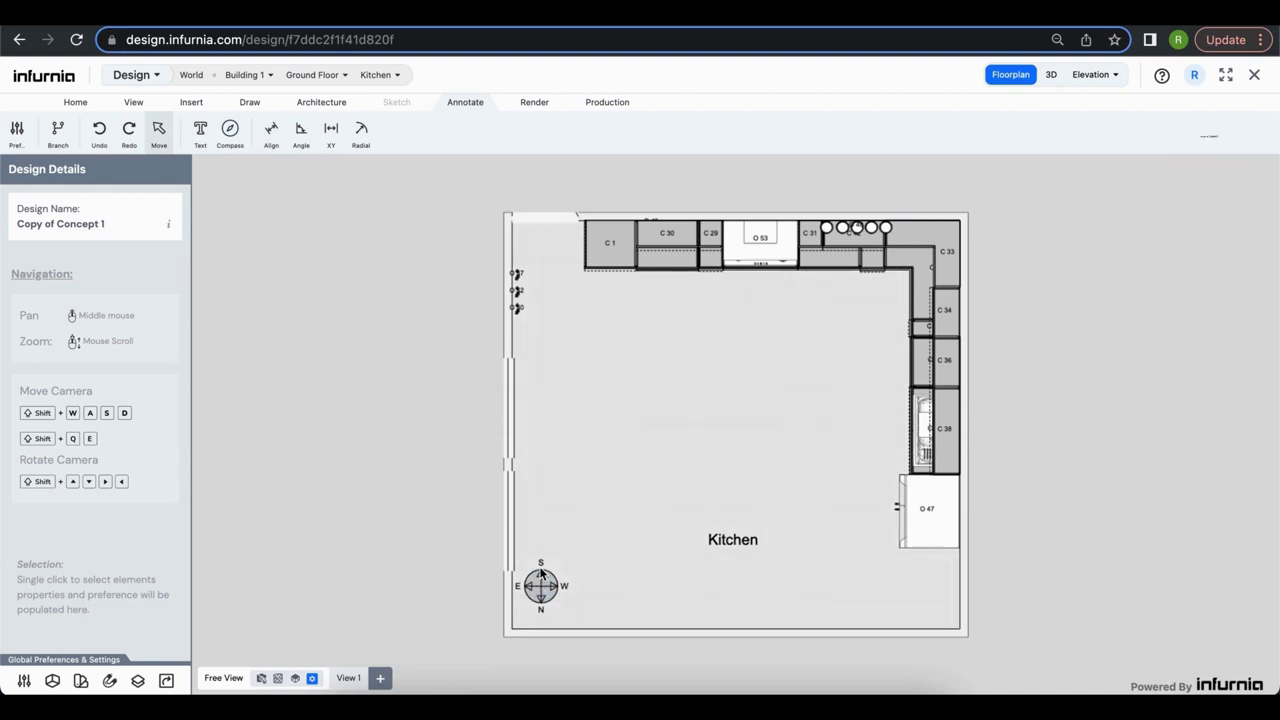
left_click(541, 598)
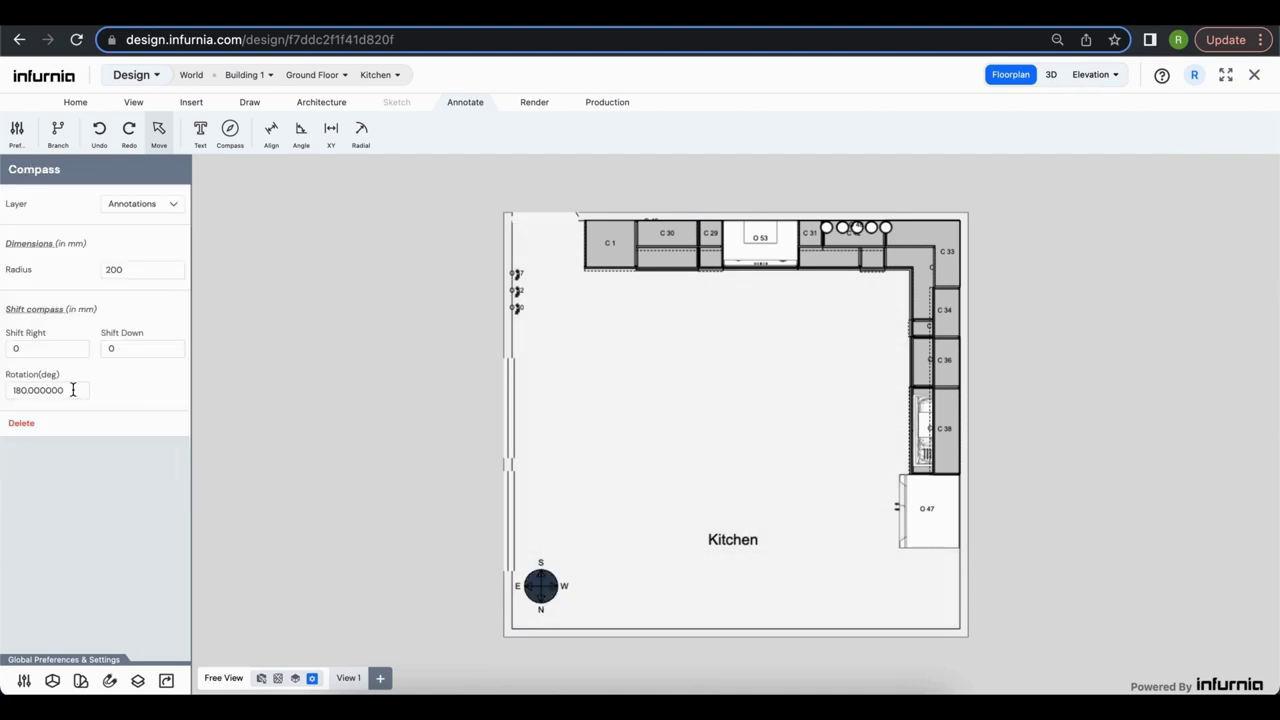